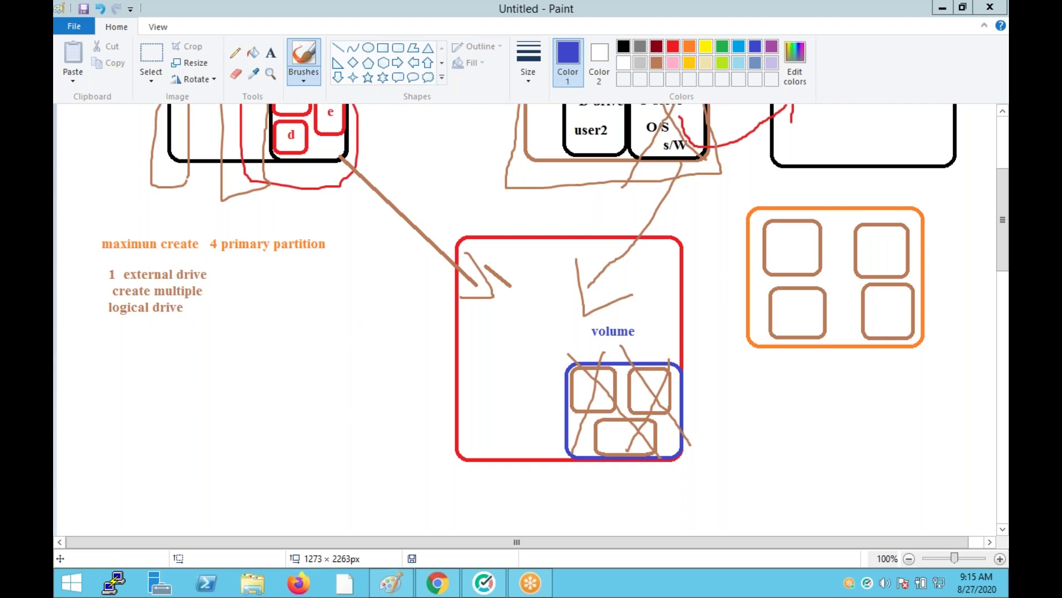
# Step: Switch to Chrome's EC2 launch wizard, keep the default root storage, and set the instance's Name tag to vm1
pyautogui.click(438, 583)
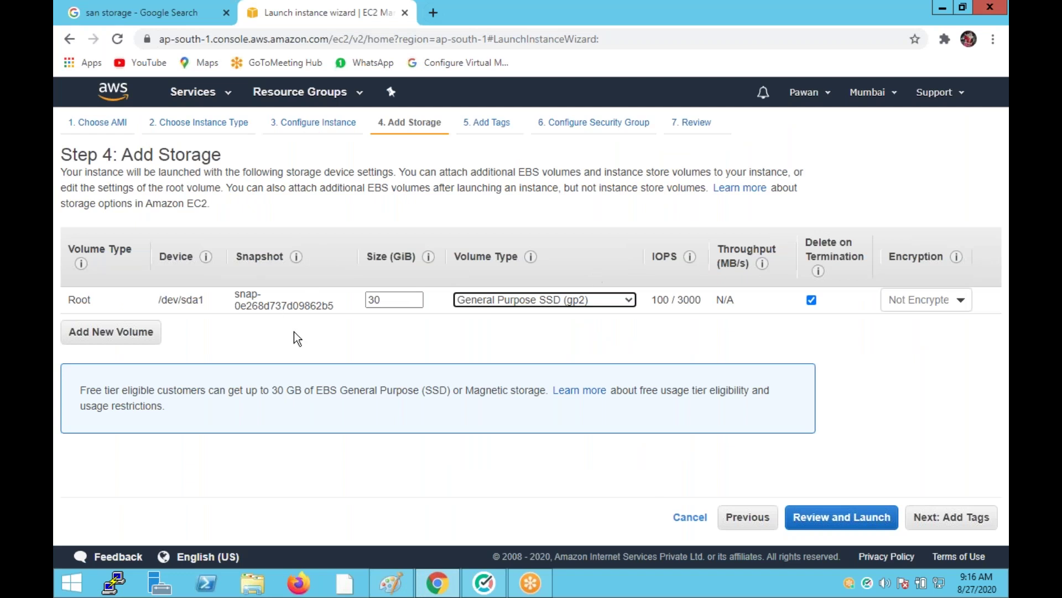
pyautogui.click(757, 520)
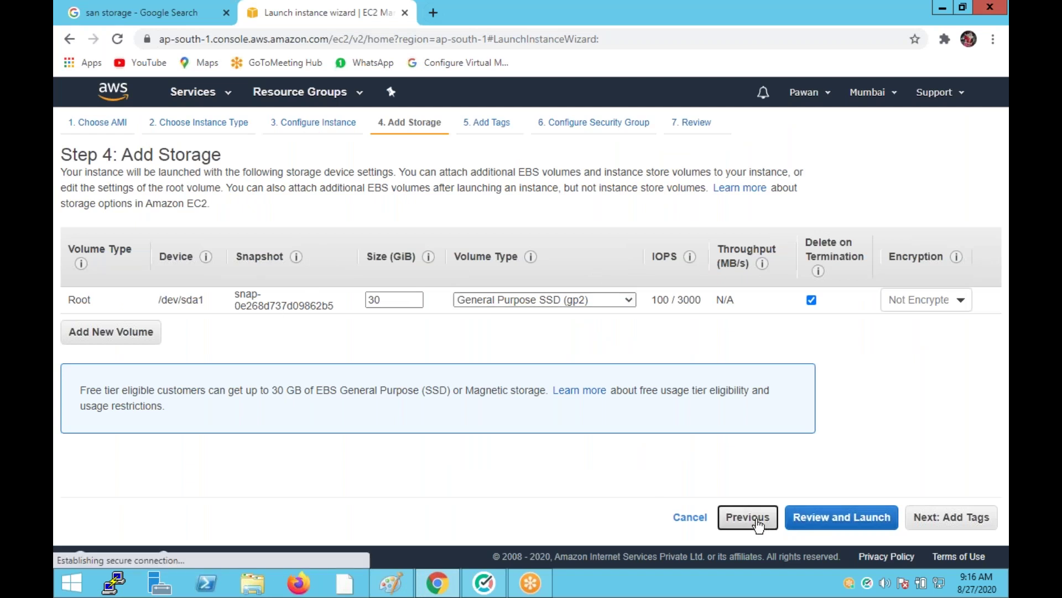
pyautogui.click(921, 523)
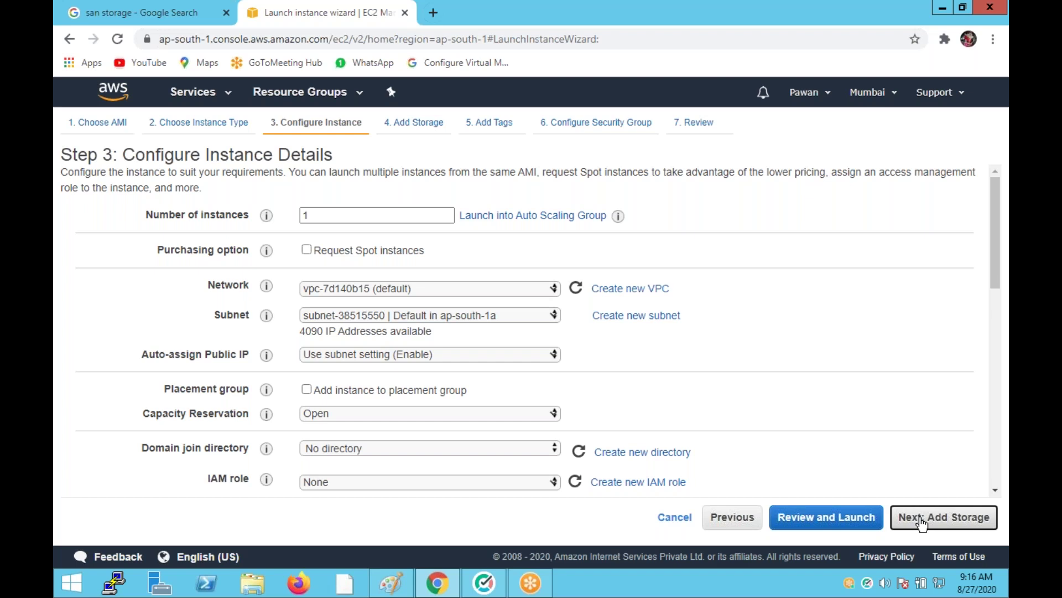
pyautogui.click(922, 523)
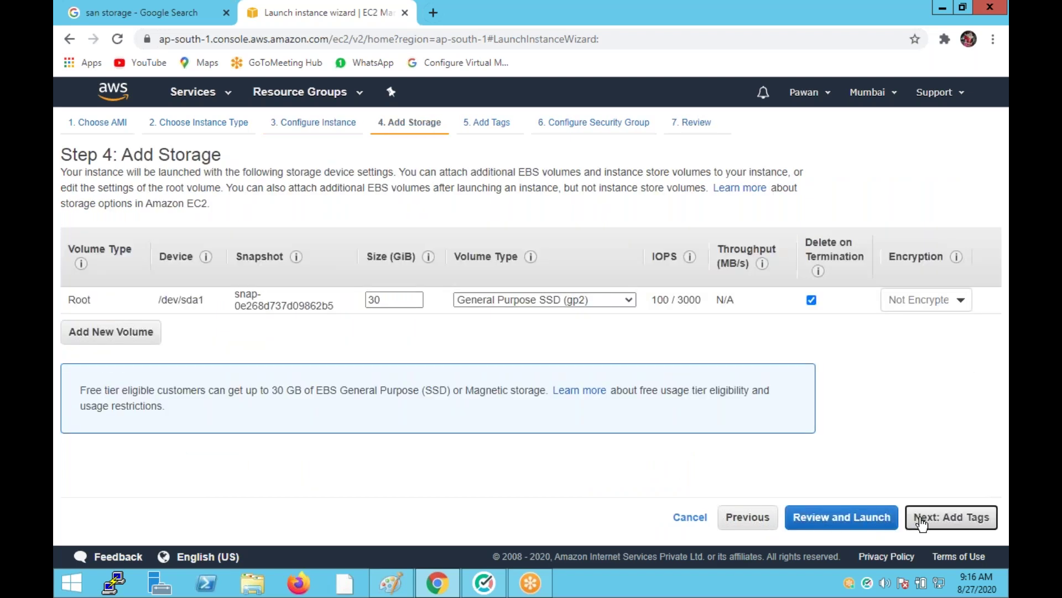
pyautogui.click(581, 302)
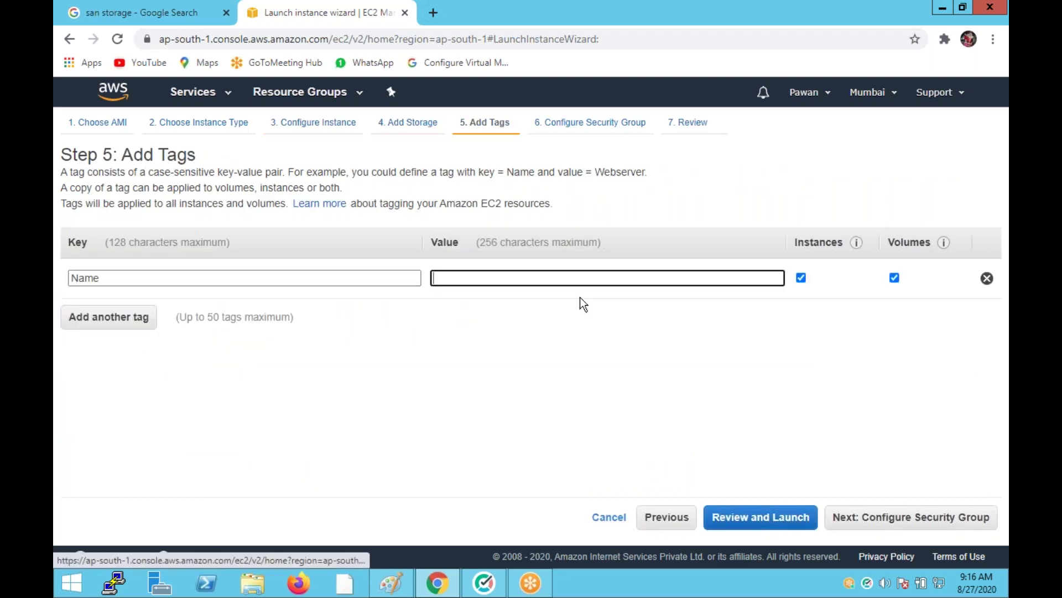
pyautogui.write('vm1')
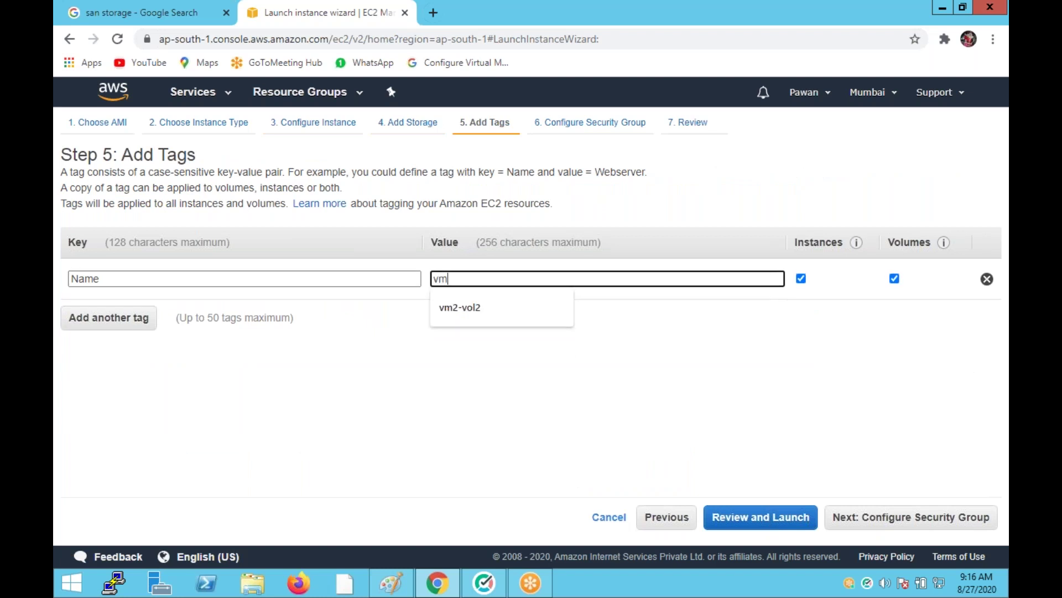
# Step: Assign the existing Cloud-Sg security group to the instance and proceed to the launch review
pyautogui.click(901, 526)
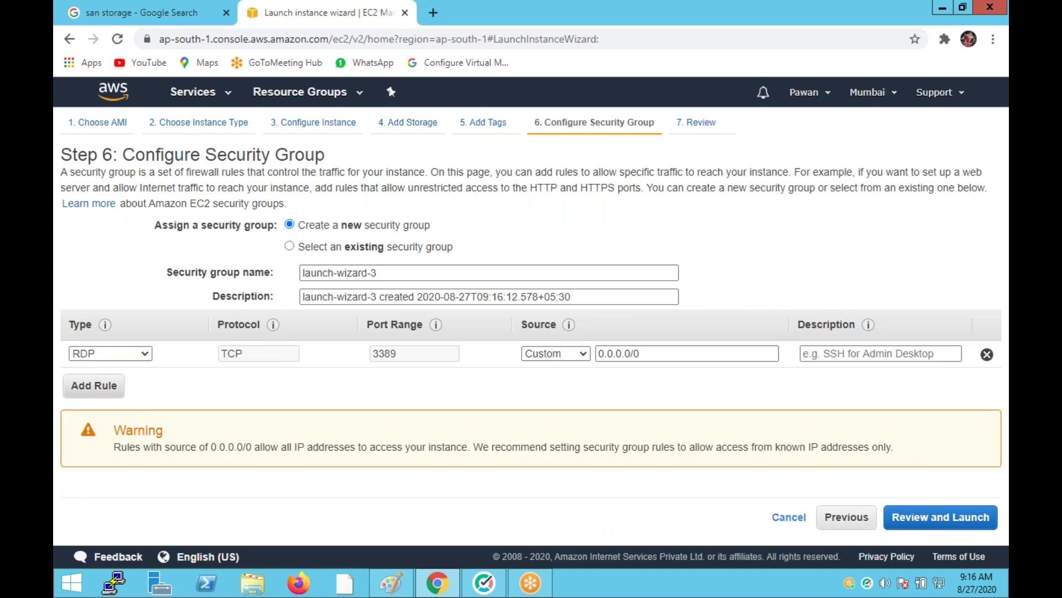
pyautogui.click(354, 248)
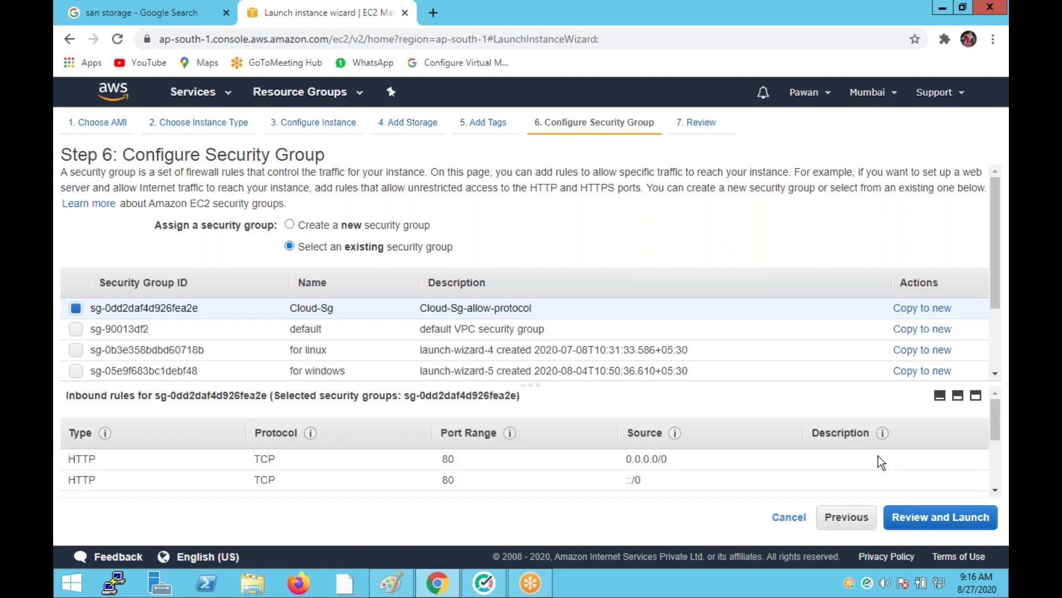
pyautogui.click(903, 518)
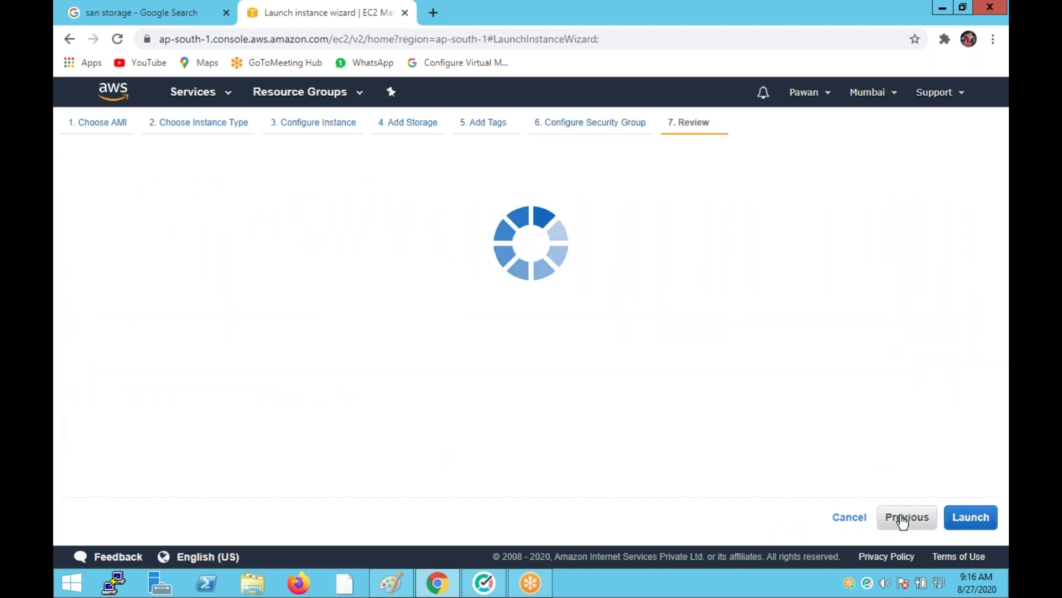
# Step: Launch the instance with the existing key pair webserver-key1, acknowledging access to its private key file
pyautogui.click(971, 517)
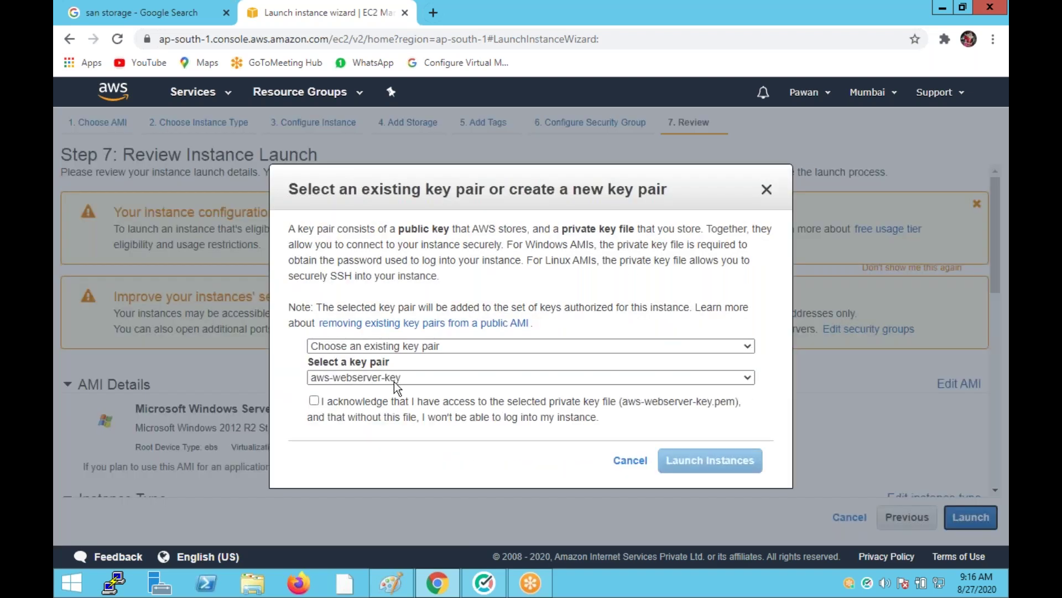
pyautogui.click(394, 381)
pyautogui.click(393, 445)
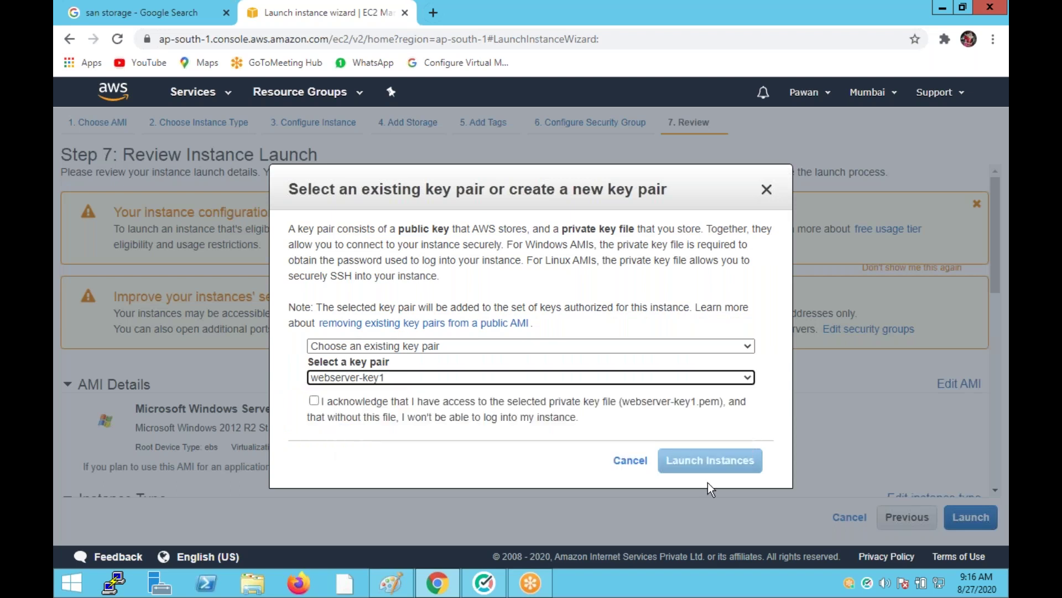
pyautogui.click(344, 403)
pyautogui.click(710, 459)
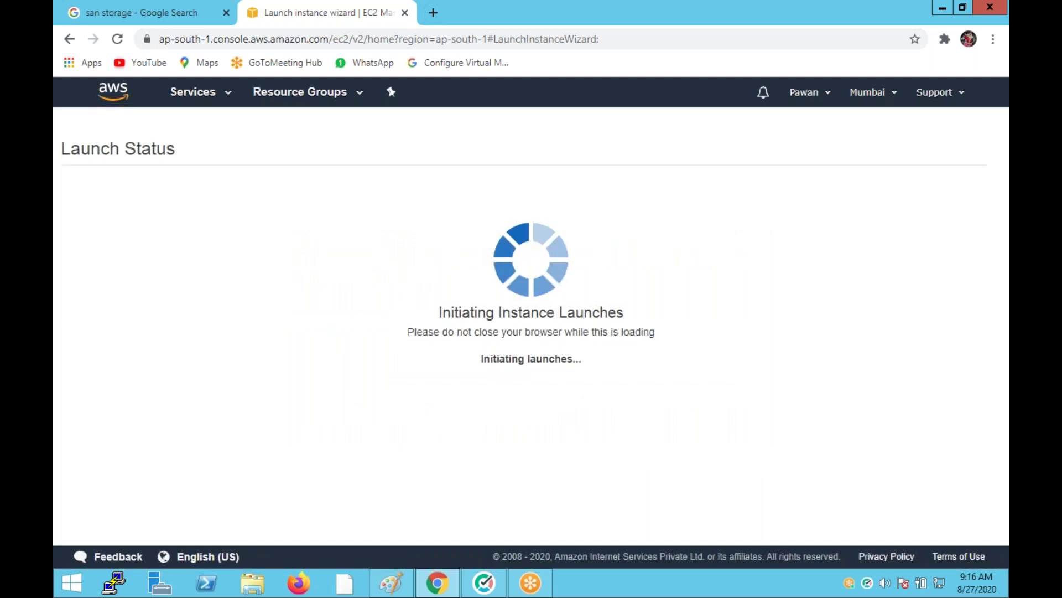
# Step: Open the instances list and examine the vm1 instance's description, including its root device and block devices
pyautogui.scroll(-5, 991, 470)
pyautogui.click(940, 525)
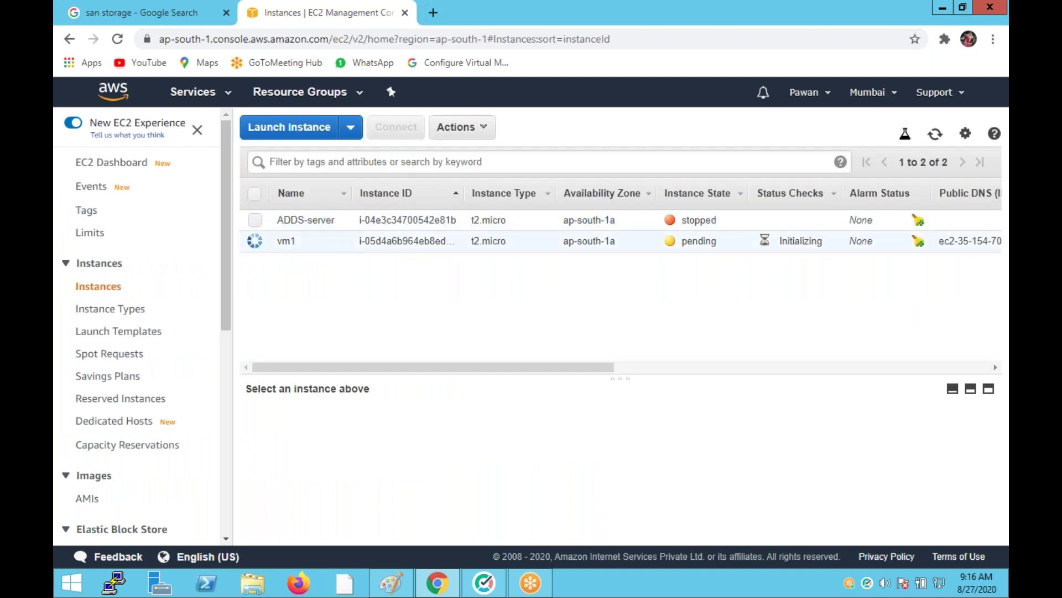
pyautogui.moveTo(627, 375); pyautogui.dragTo(635, 274)
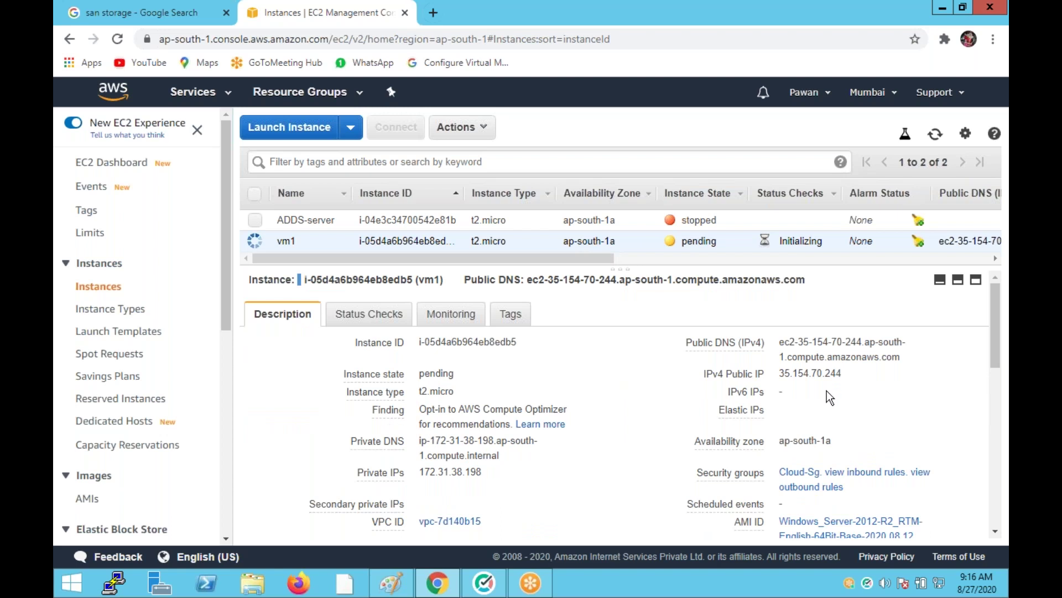
pyautogui.scroll(-5, 827, 391)
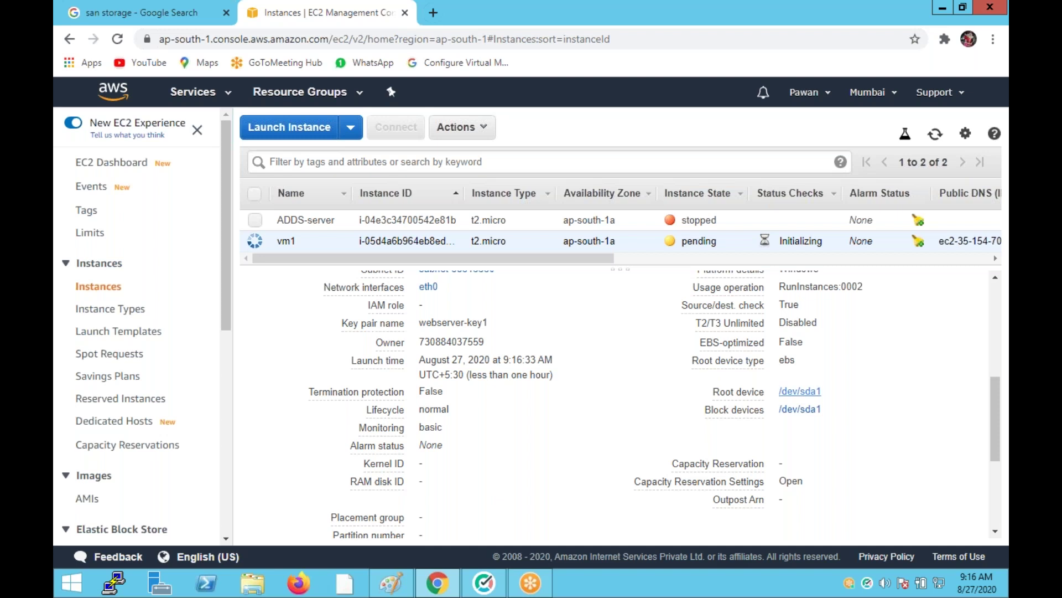
pyautogui.moveTo(738, 392)
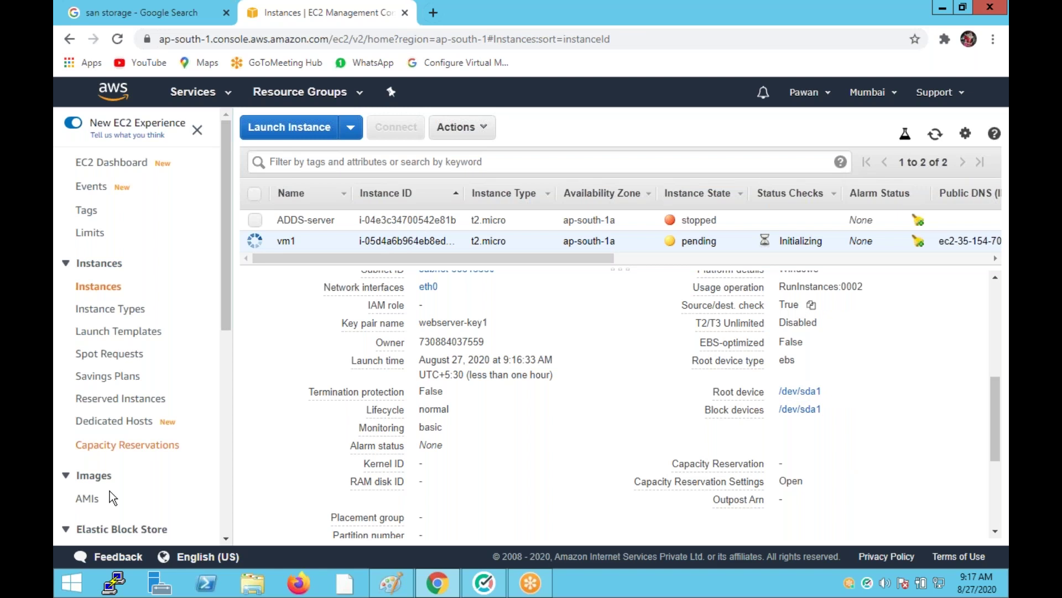
# Step: Look through the AMIs, snapshots and volumes lists, check the volumes' state, and return to the instances list
pyautogui.click(91, 502)
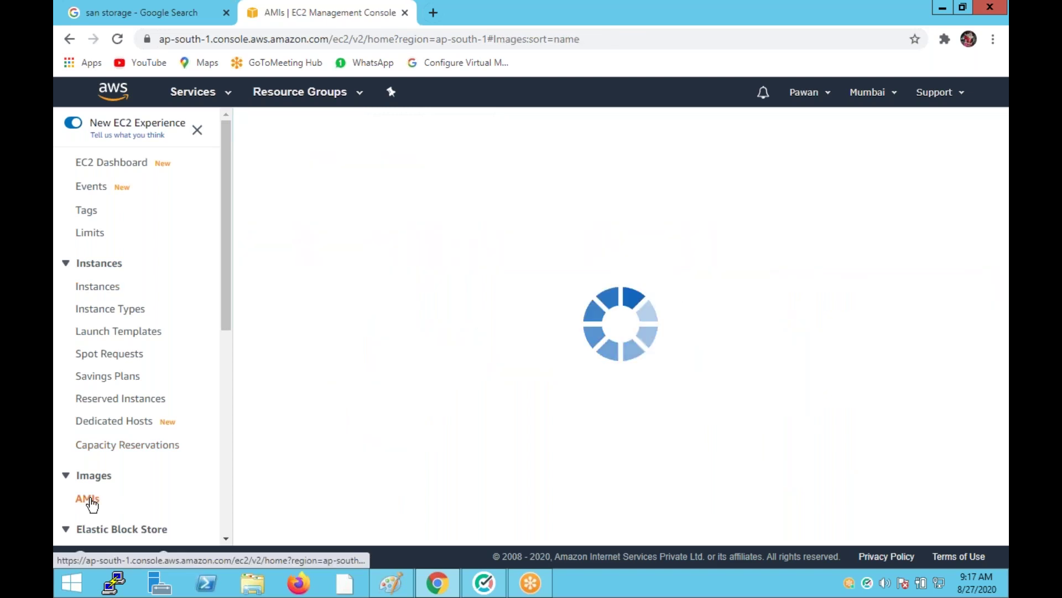
pyautogui.moveTo(226, 243); pyautogui.dragTo(237, 392)
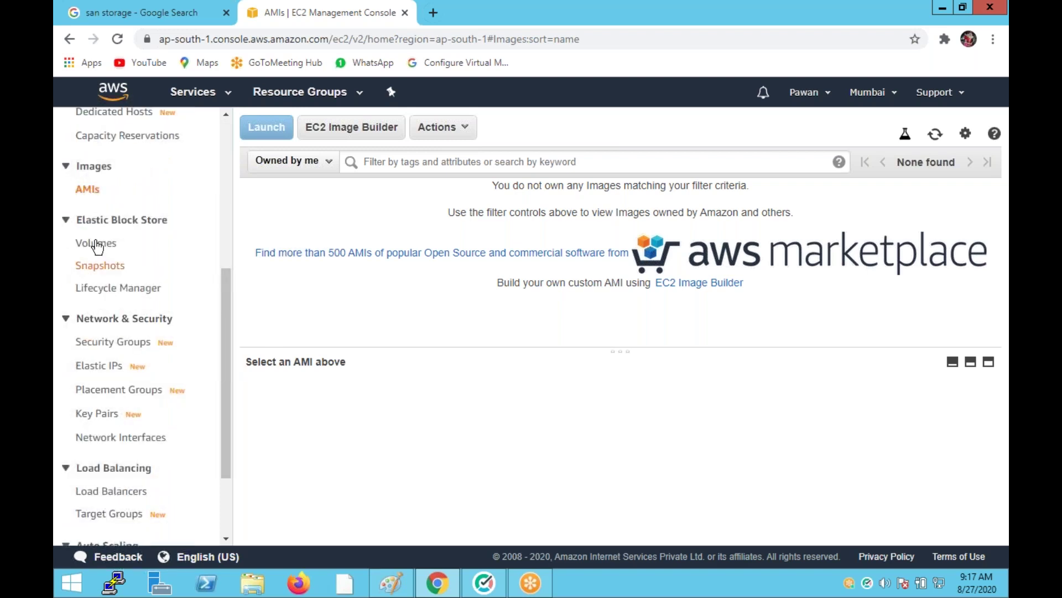
pyautogui.click(95, 271)
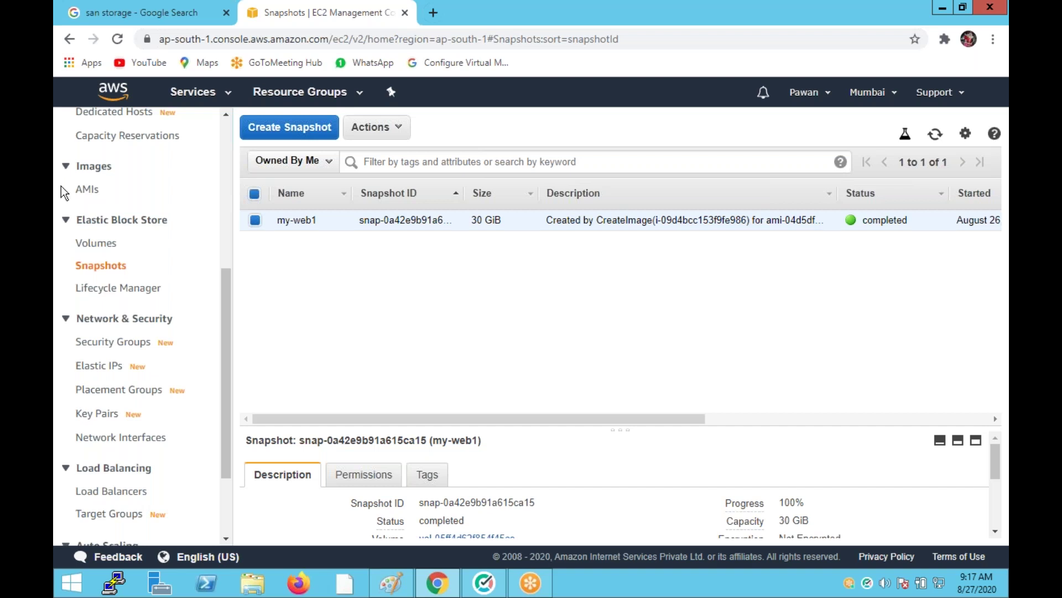
pyautogui.click(96, 243)
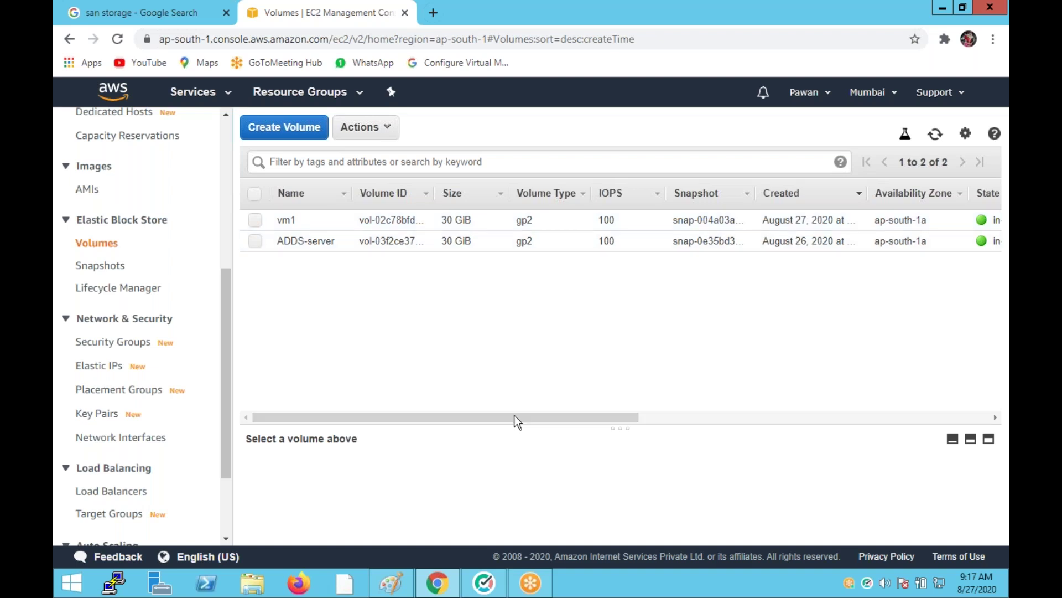
pyautogui.moveTo(514, 419); pyautogui.dragTo(690, 412)
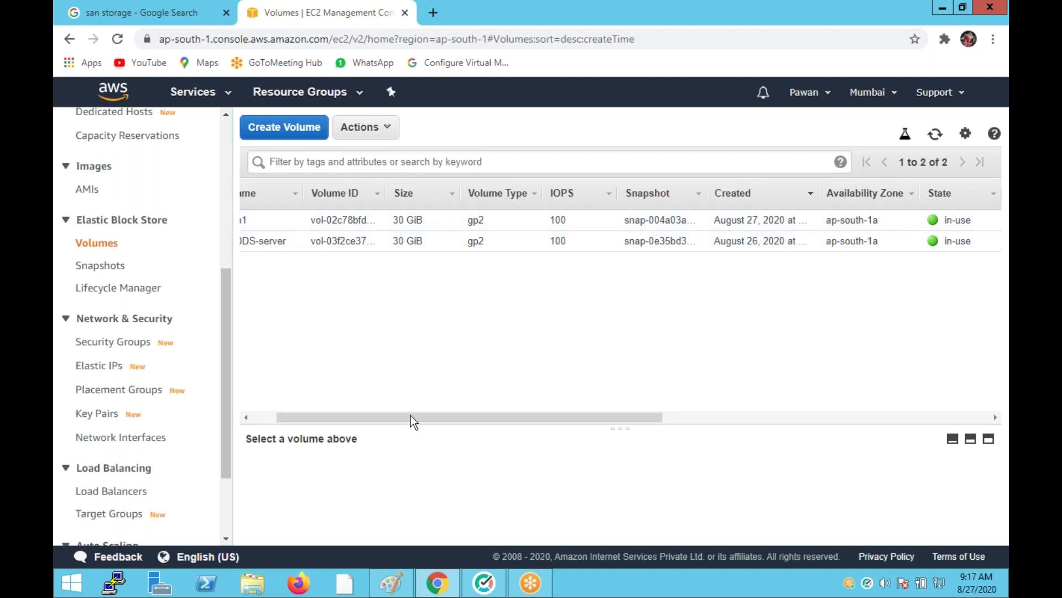
pyautogui.moveTo(411, 415); pyautogui.dragTo(382, 416)
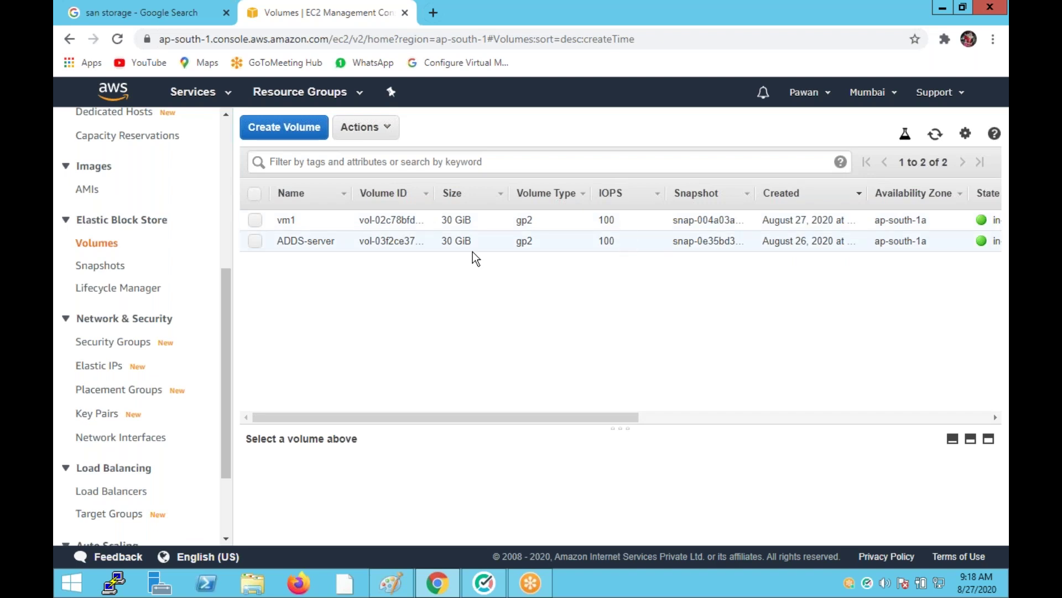
pyautogui.scroll(5, 60, 267)
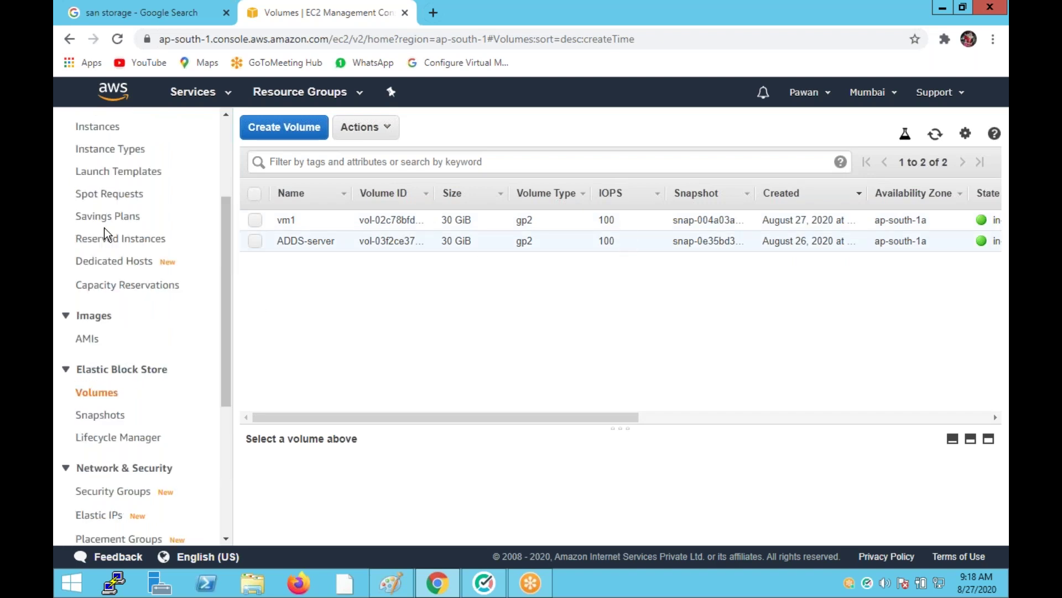
pyautogui.click(100, 276)
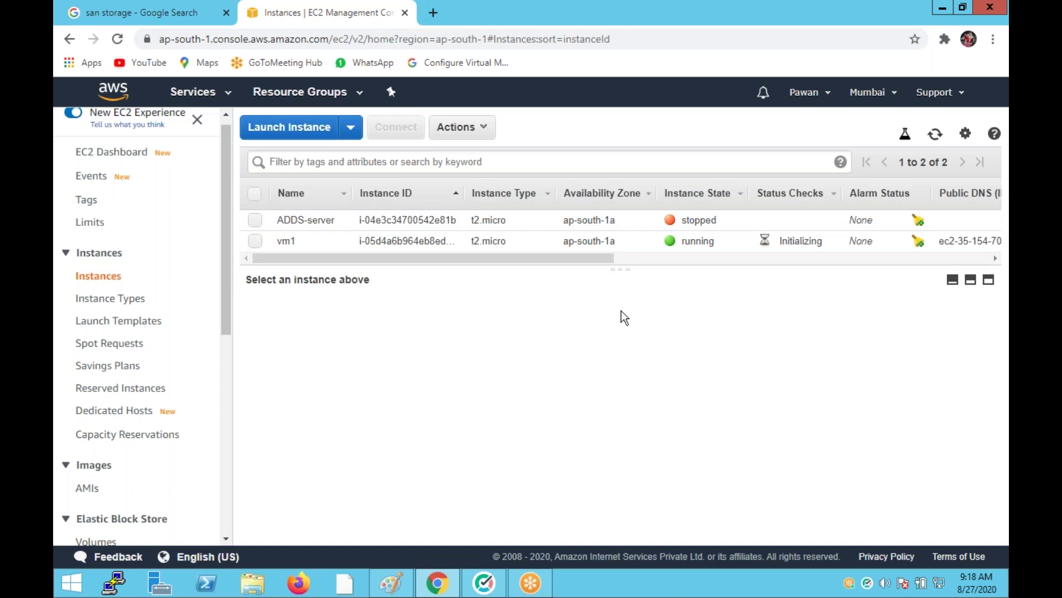
# Step: Start creating a volume from the my-web1 snapshot
pyautogui.moveTo(229, 295); pyautogui.dragTo(230, 387)
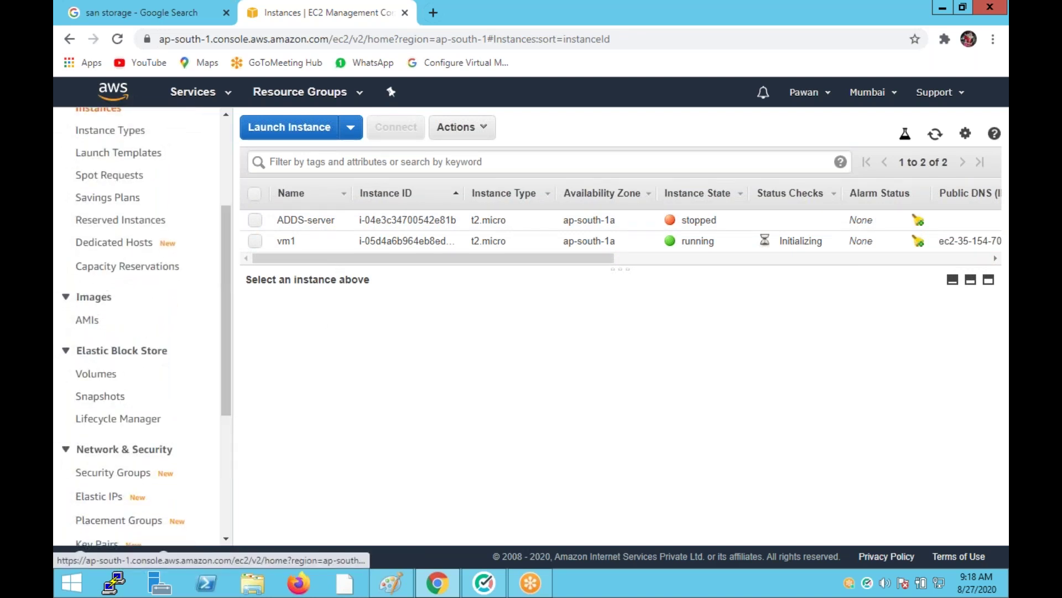
pyautogui.click(100, 396)
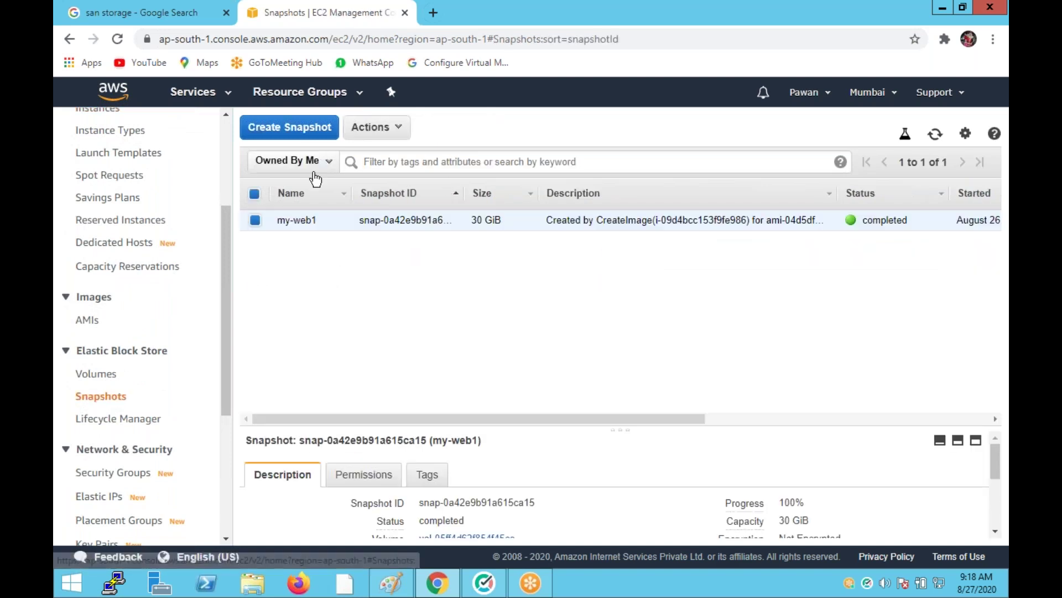
pyautogui.click(255, 220)
pyautogui.click(254, 220)
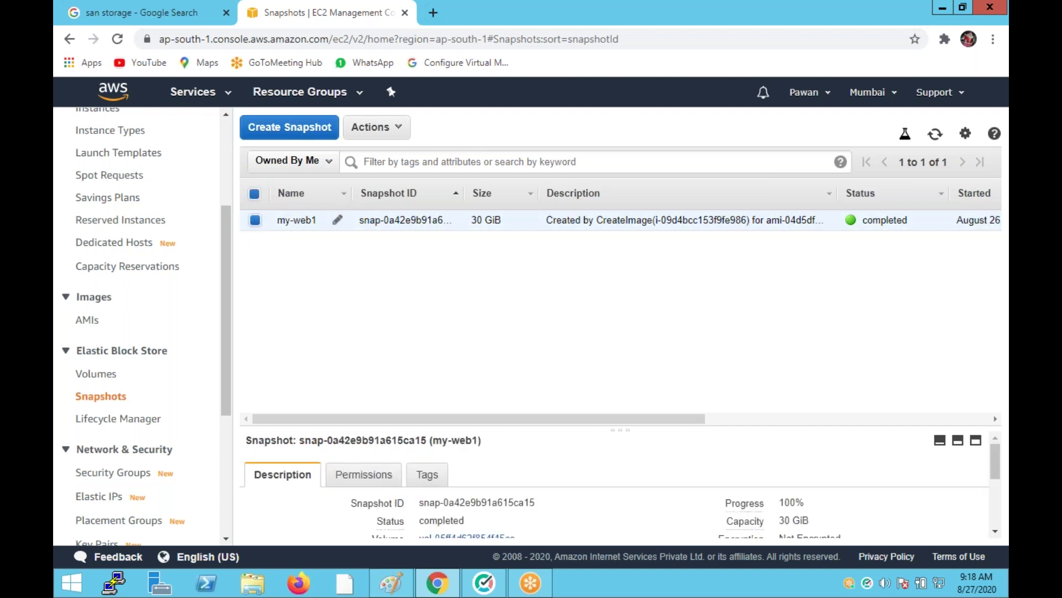
pyautogui.click(398, 129)
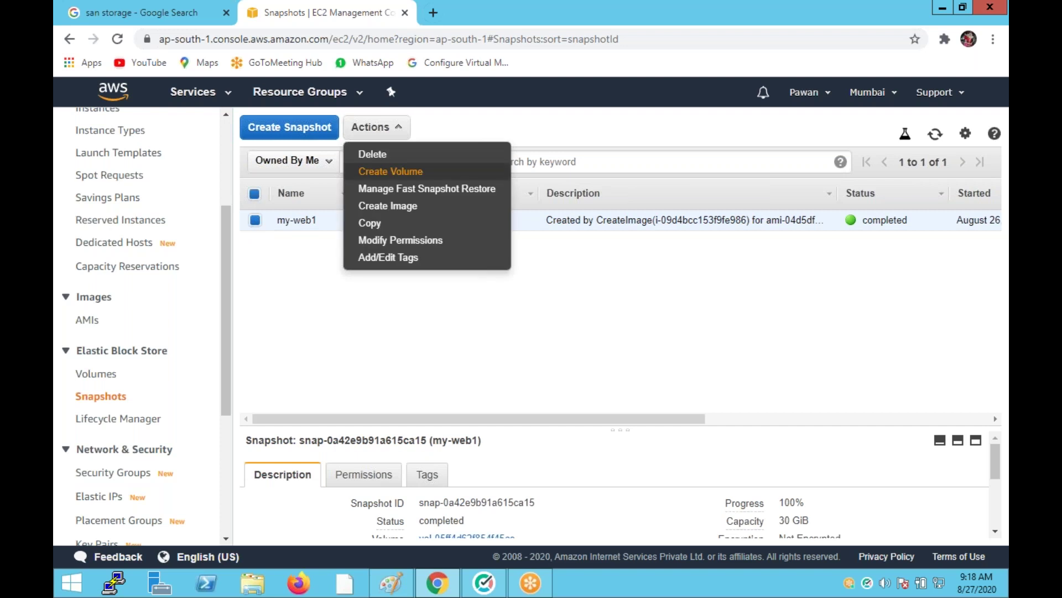
pyautogui.click(396, 172)
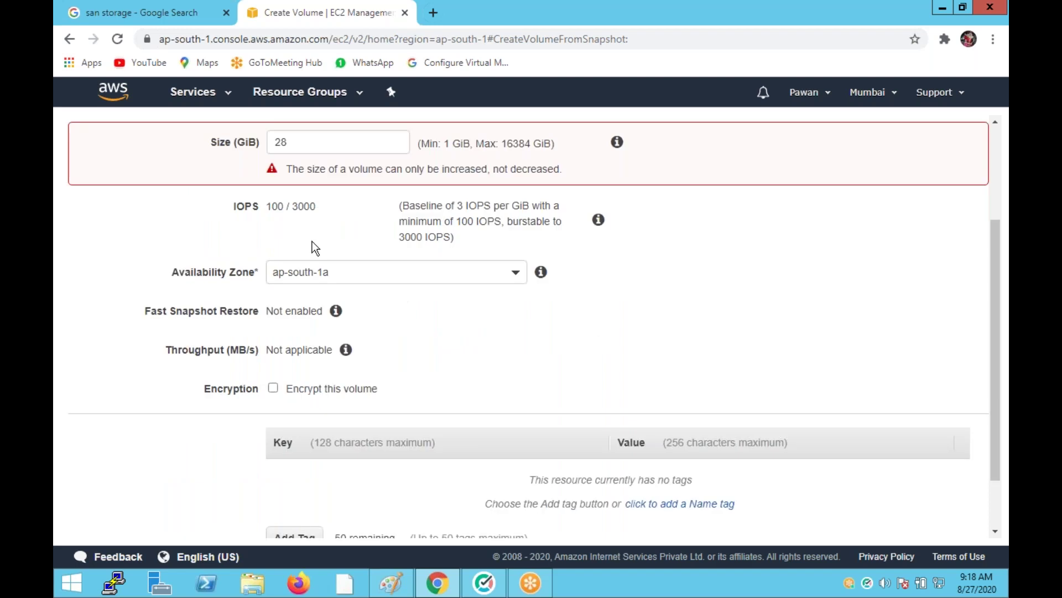
# Step: Set the new volume's size to 30 GiB and its availability zone to ap-south-1a
pyautogui.scroll(3, 309, 244)
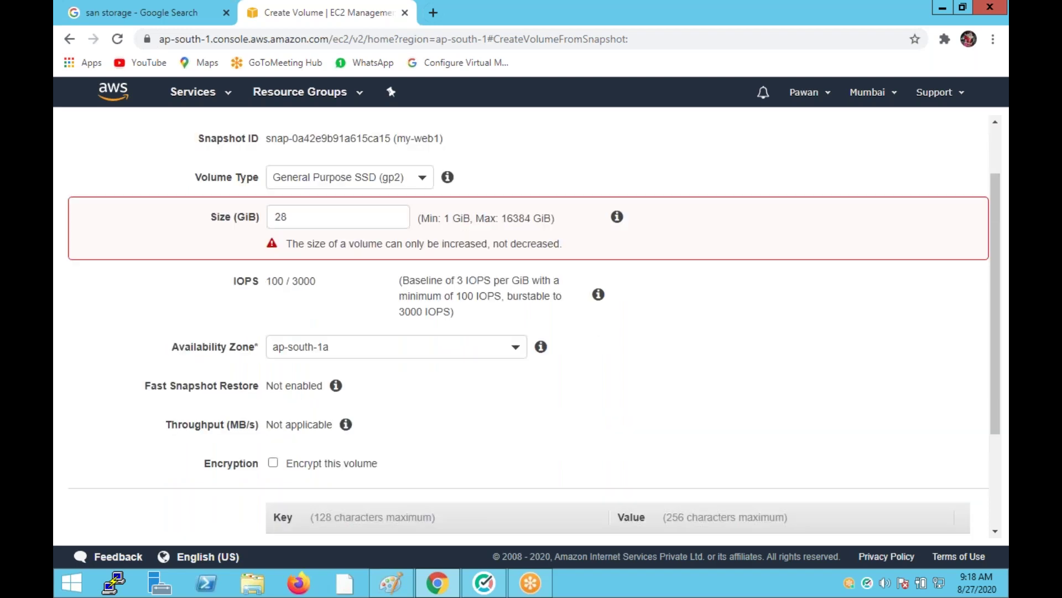
pyautogui.doubleClick(319, 292)
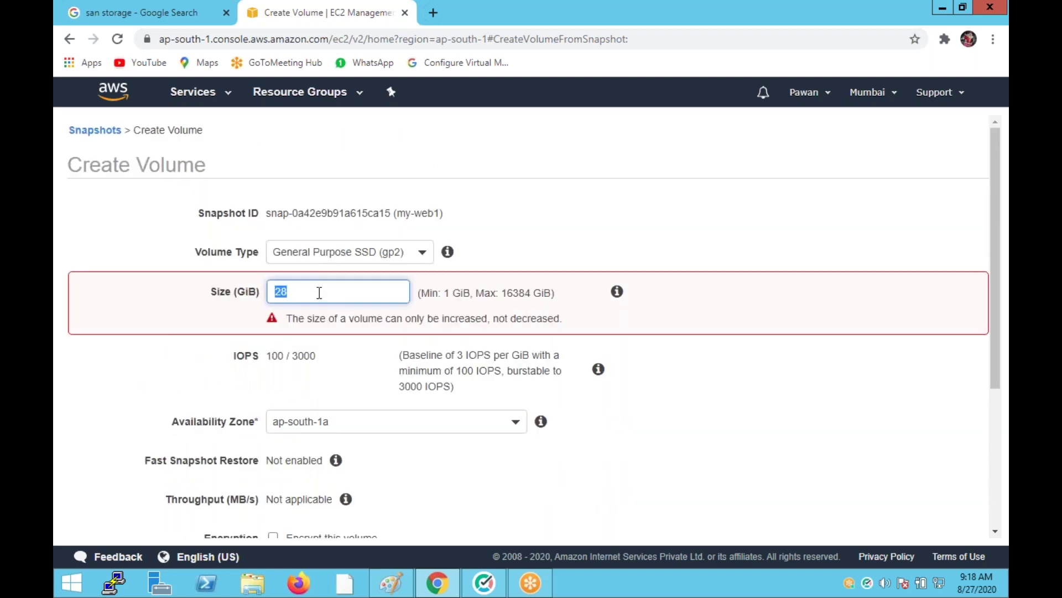
pyautogui.write('30')
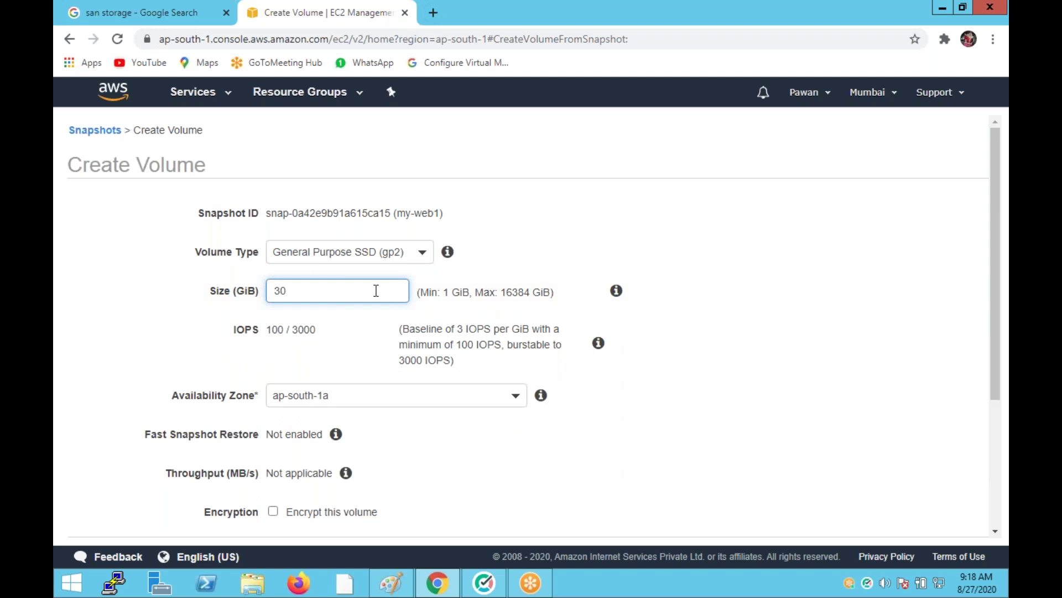
pyautogui.click(771, 326)
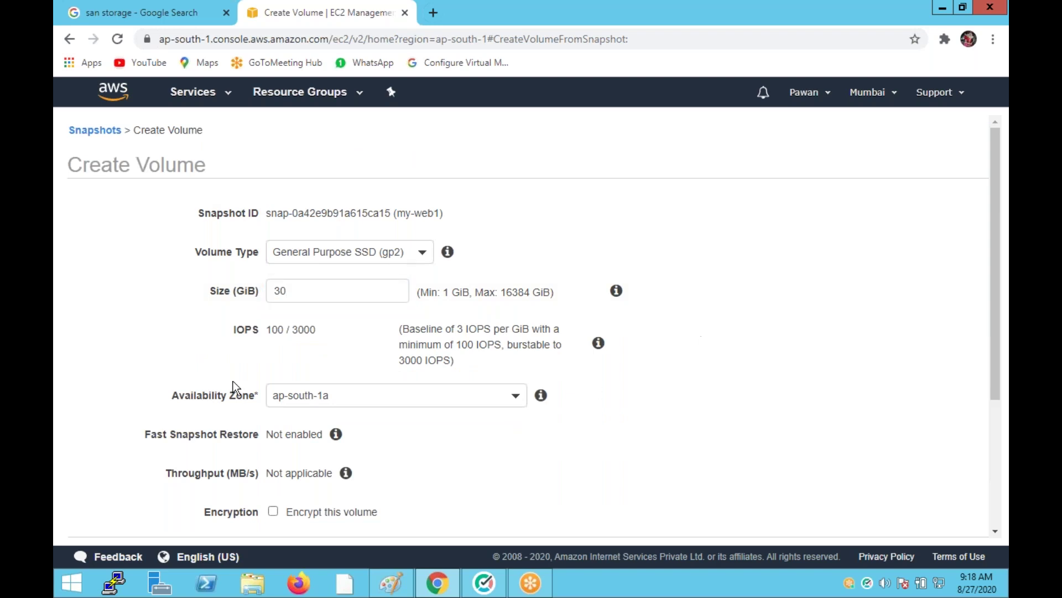
pyautogui.click(356, 405)
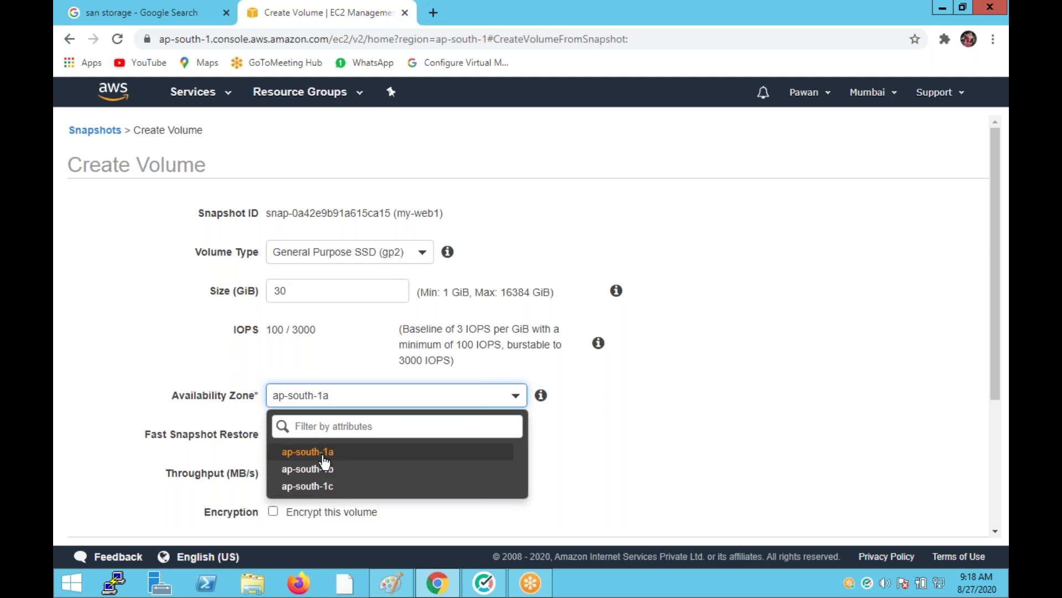
pyautogui.click(324, 458)
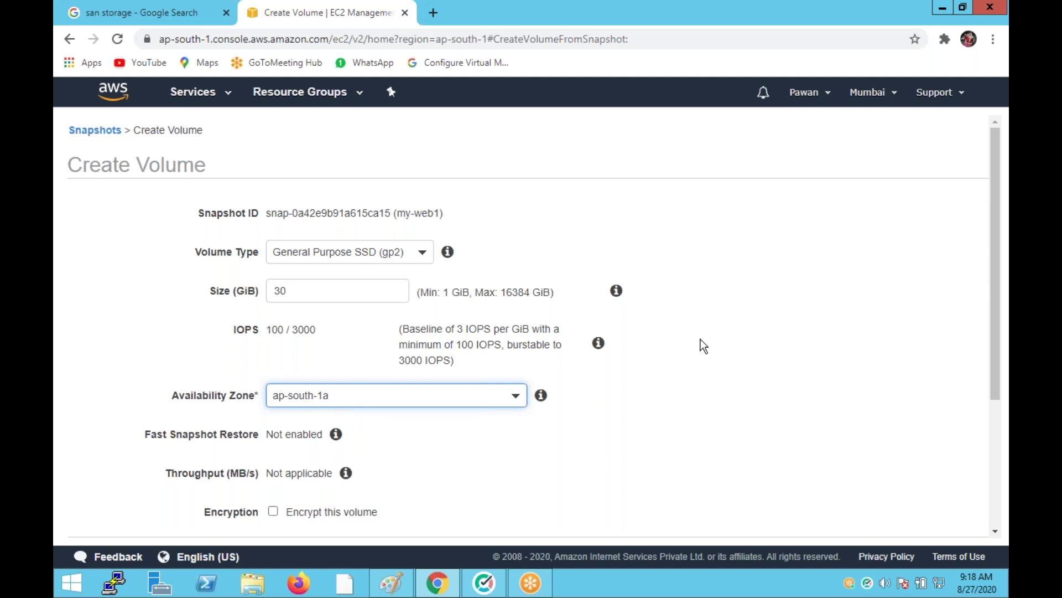
# Step: Give the new volume the Name tag Webserver-vol1, create it and return to the snapshots list
pyautogui.scroll(-3, 702, 346)
pyautogui.click(662, 479)
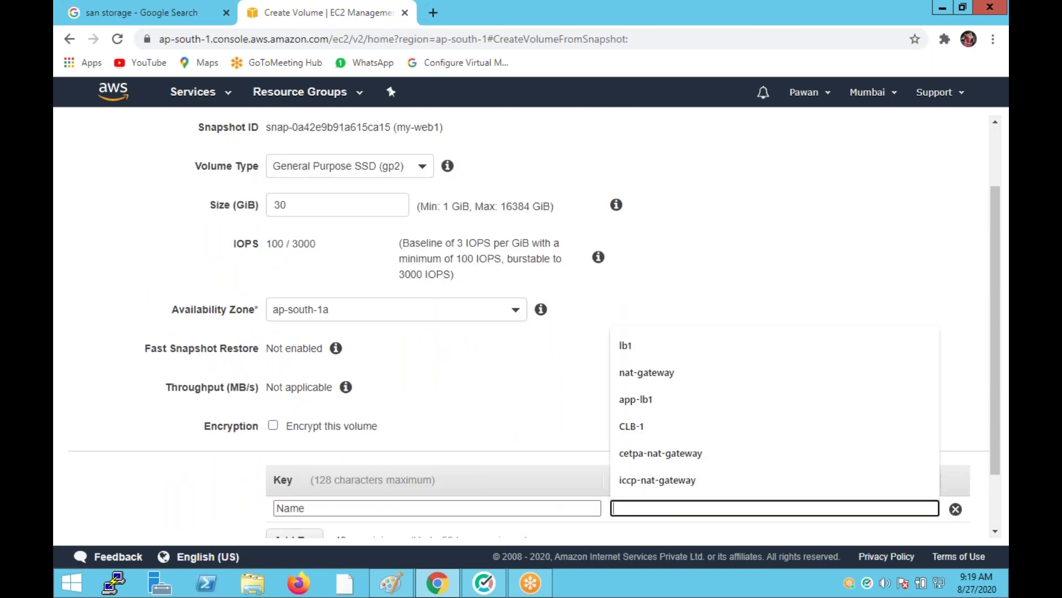
pyautogui.write('W')
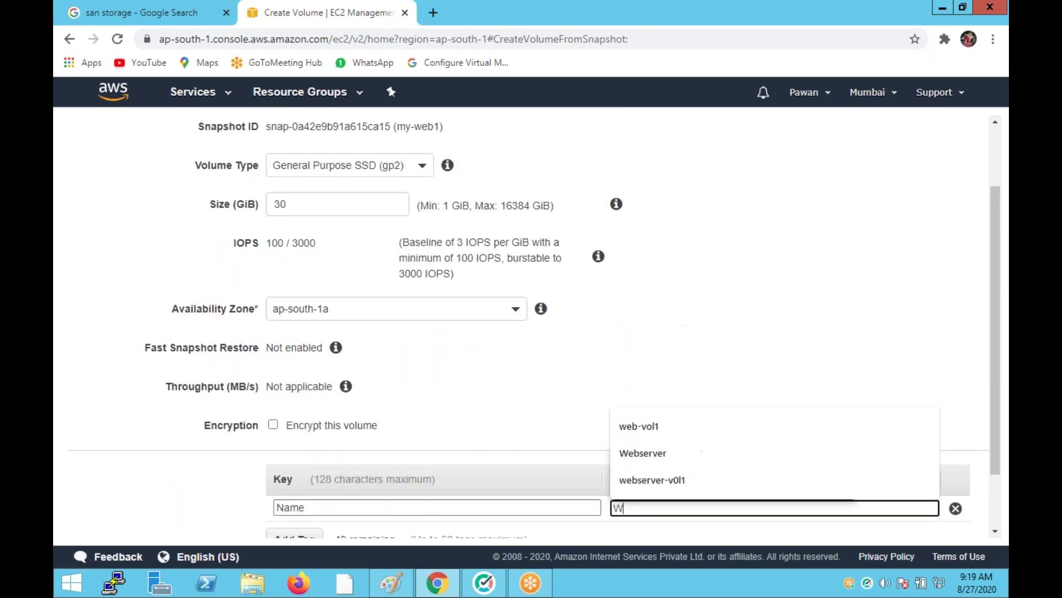
pyautogui.write('ebserver')
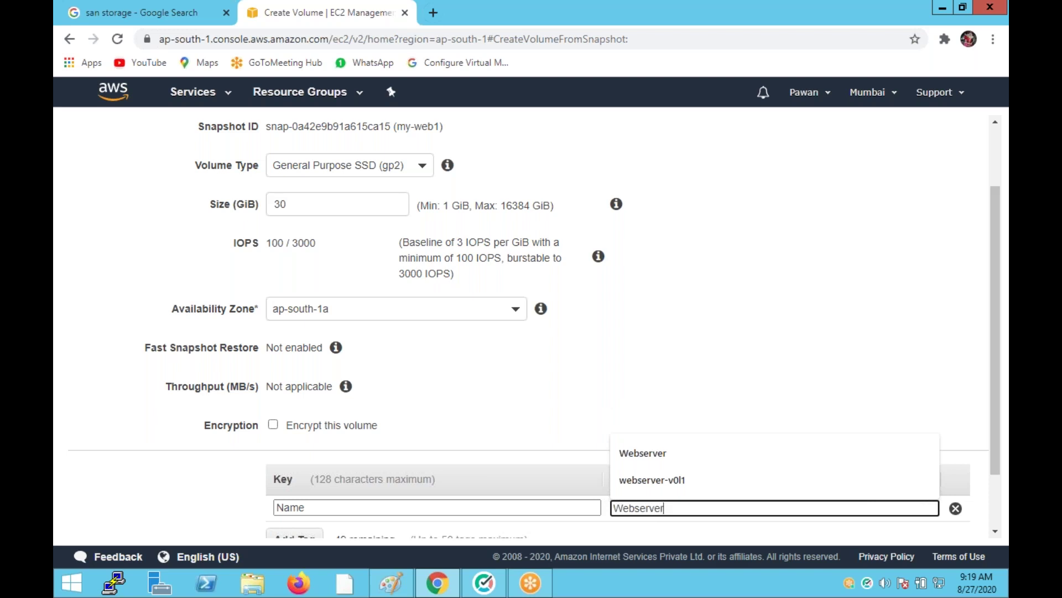
pyautogui.write('-vol1')
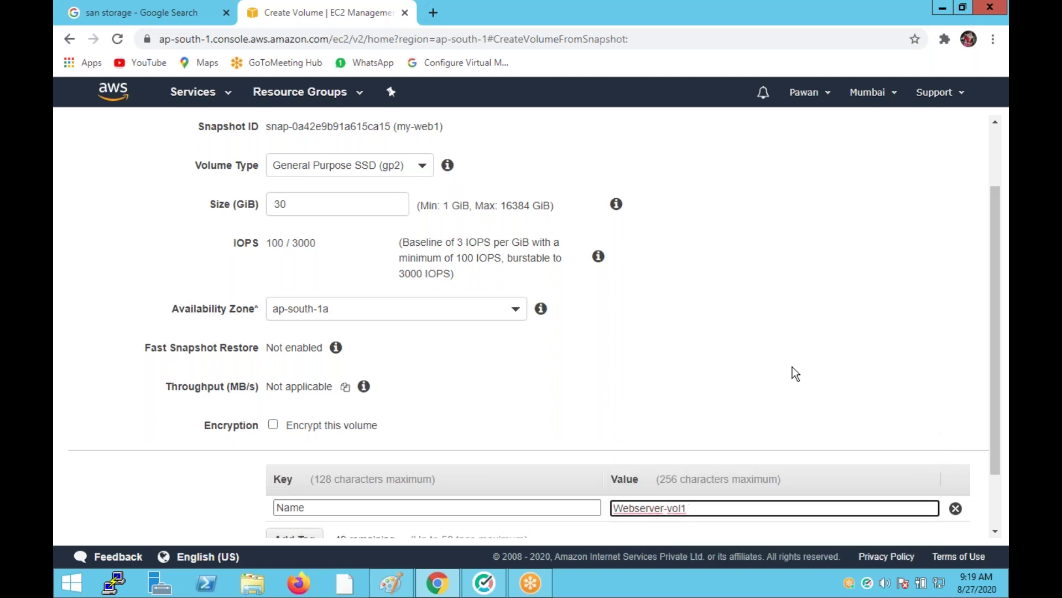
pyautogui.scroll(-2, 792, 367)
pyautogui.click(937, 518)
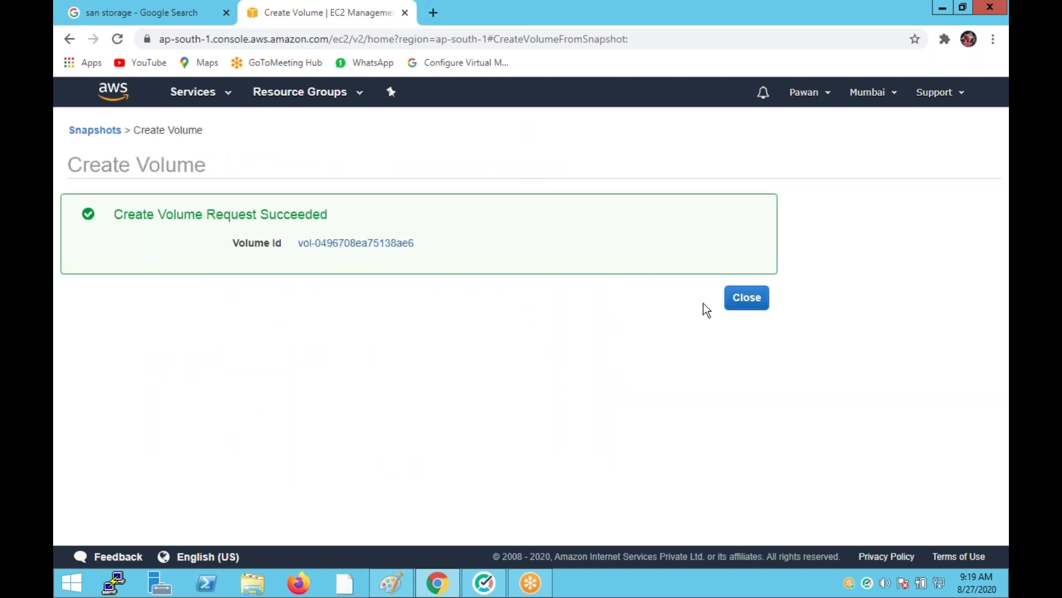
pyautogui.click(748, 303)
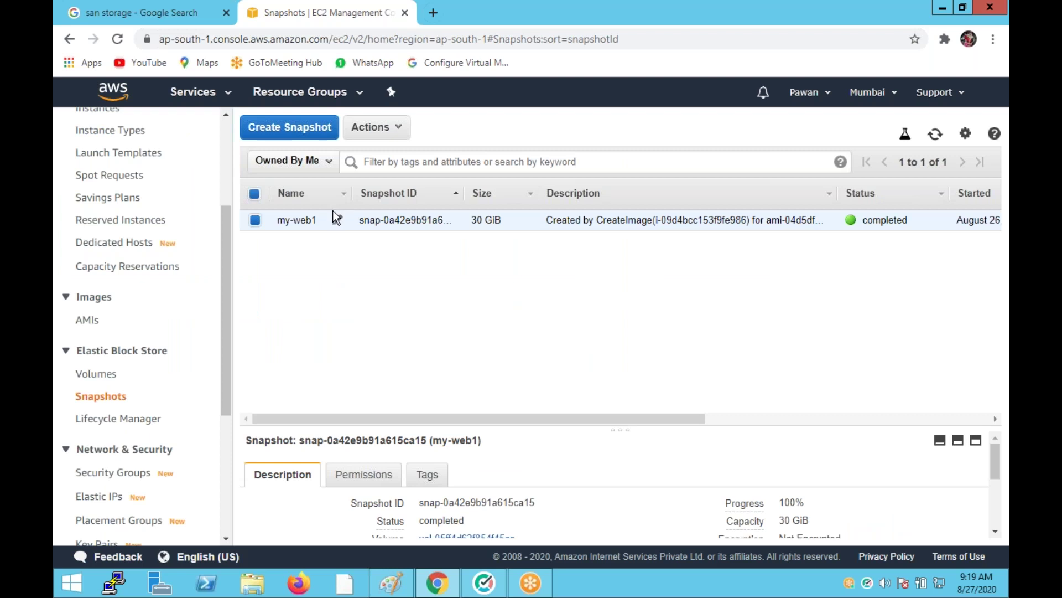
# Step: Open the volumes list and check the state and attachment information of the Webserver-vol1 volume
pyautogui.moveTo(335, 219)
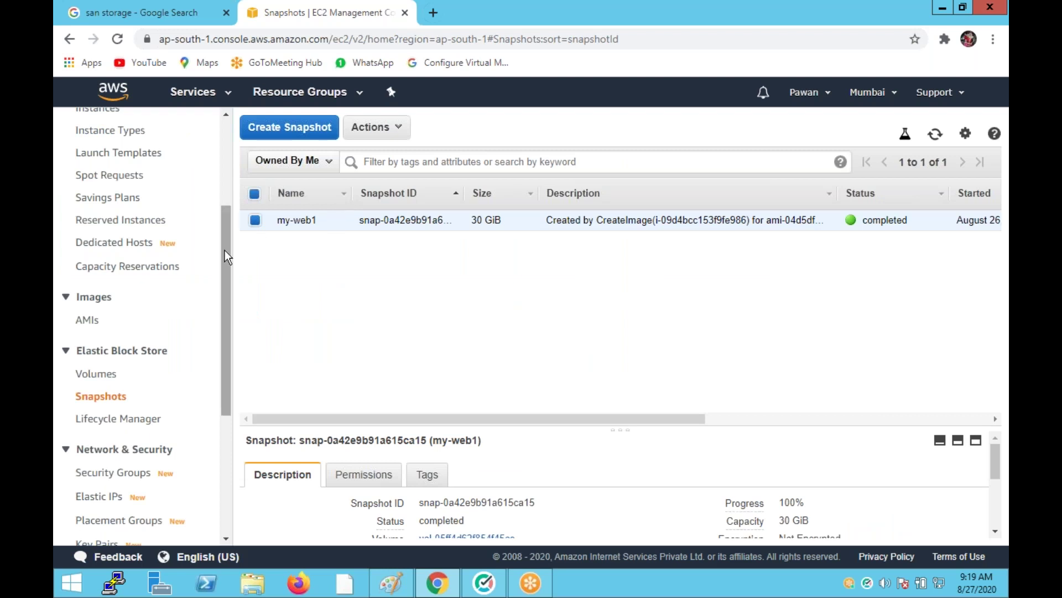
pyautogui.click(95, 376)
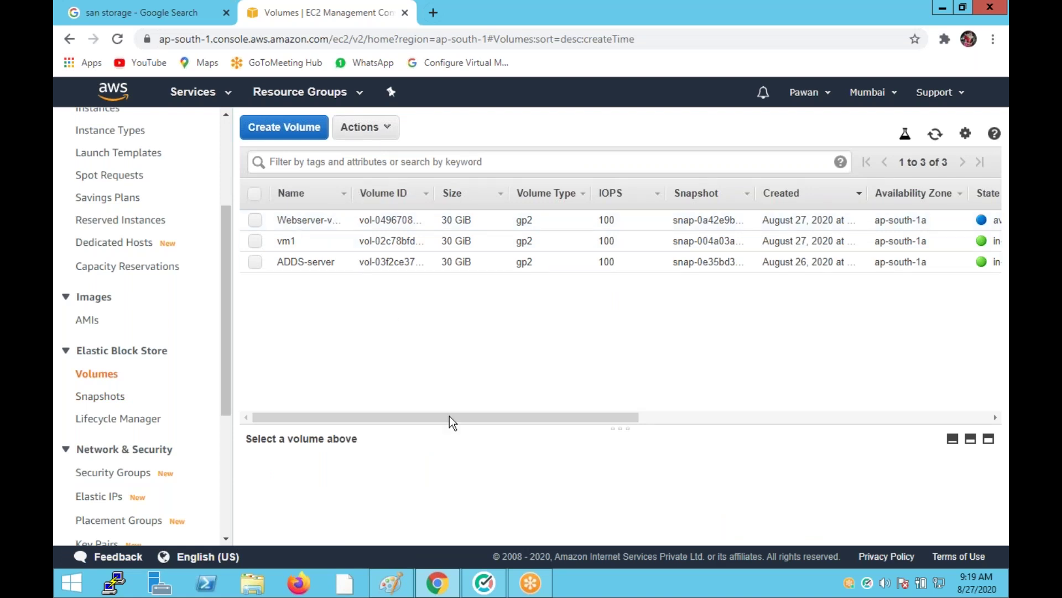
pyautogui.moveTo(376, 421); pyautogui.dragTo(610, 426)
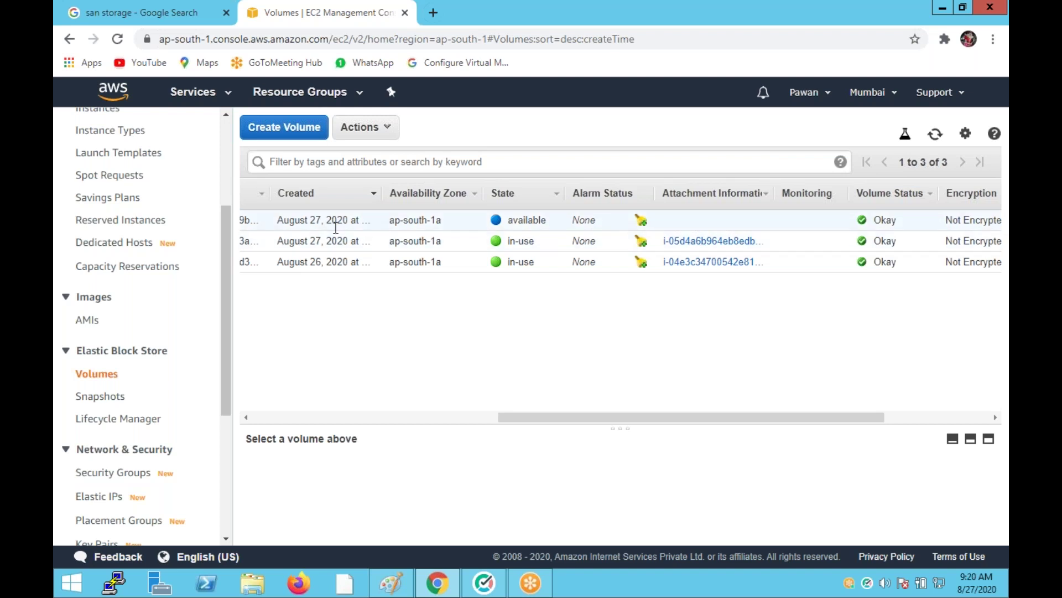
pyautogui.moveTo(536, 417); pyautogui.dragTo(277, 434)
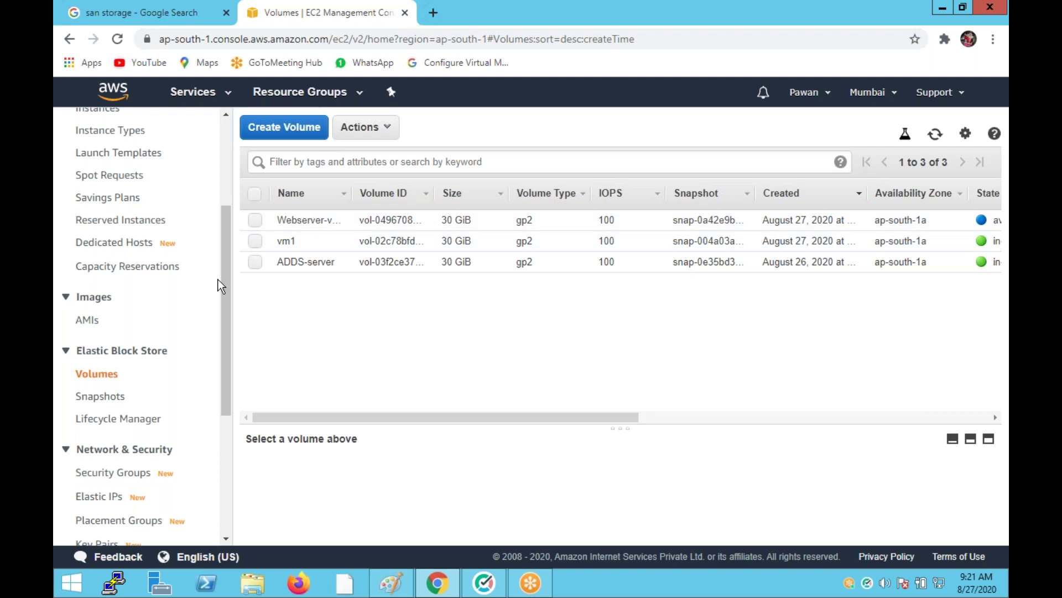
# Step: Select vm1 in the instances list and stop it, confirming the stop
pyautogui.scroll(3, 195, 245)
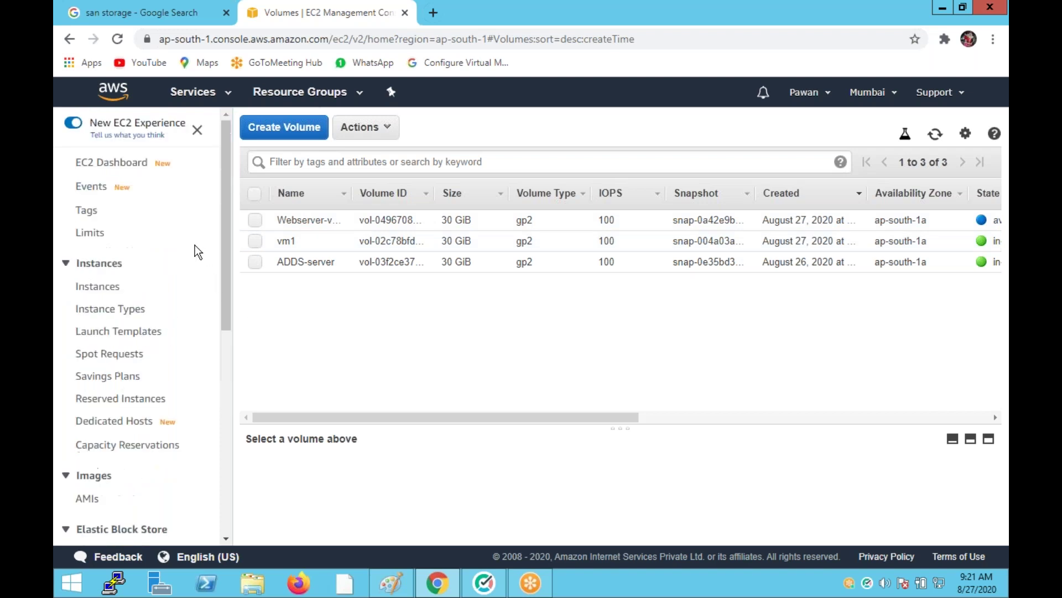
pyautogui.click(101, 288)
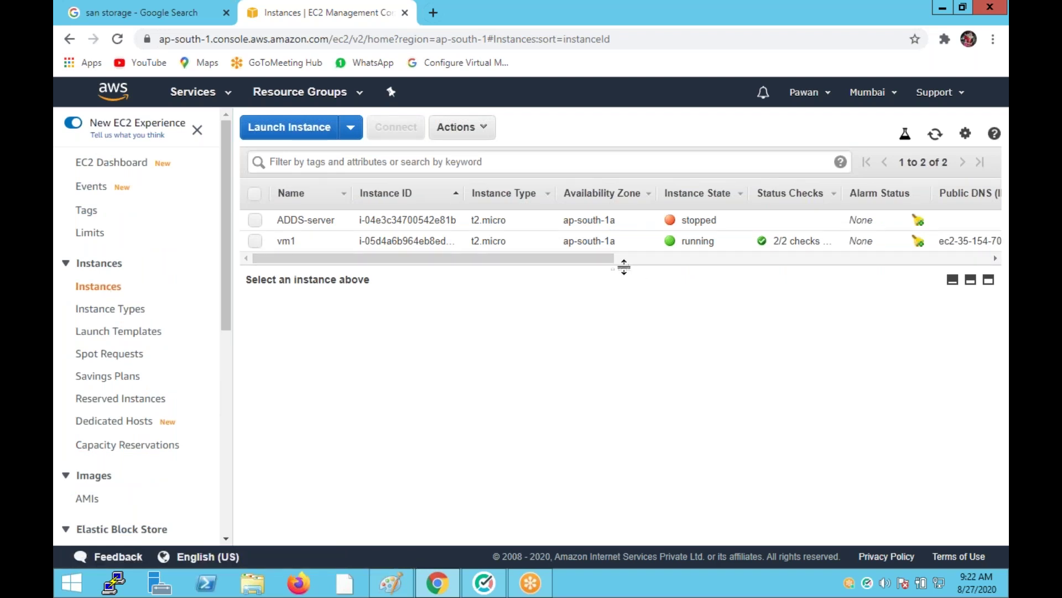
pyautogui.moveTo(621, 265); pyautogui.dragTo(627, 317)
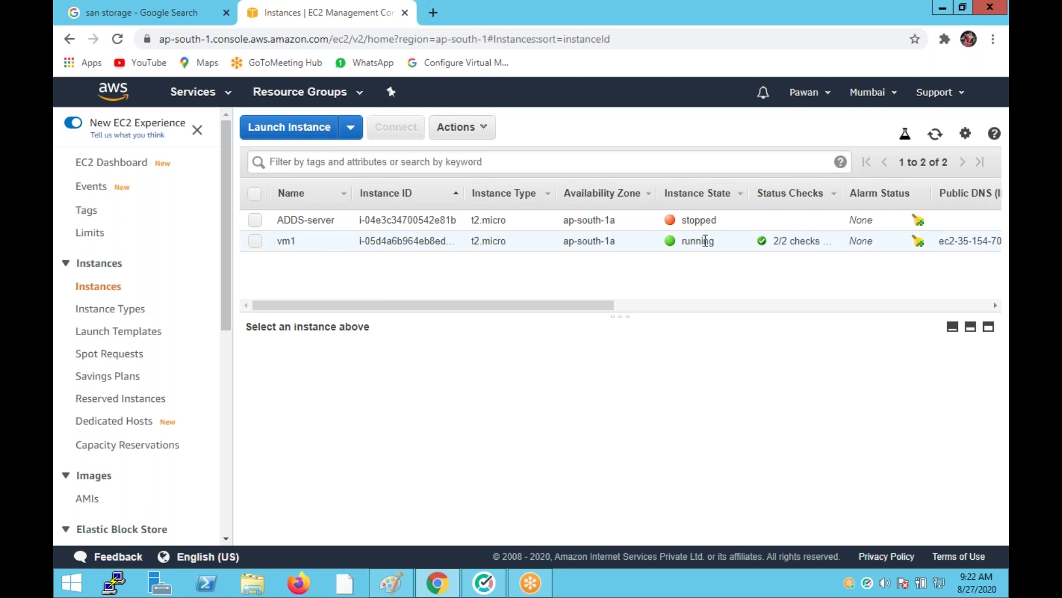
pyautogui.click(255, 241)
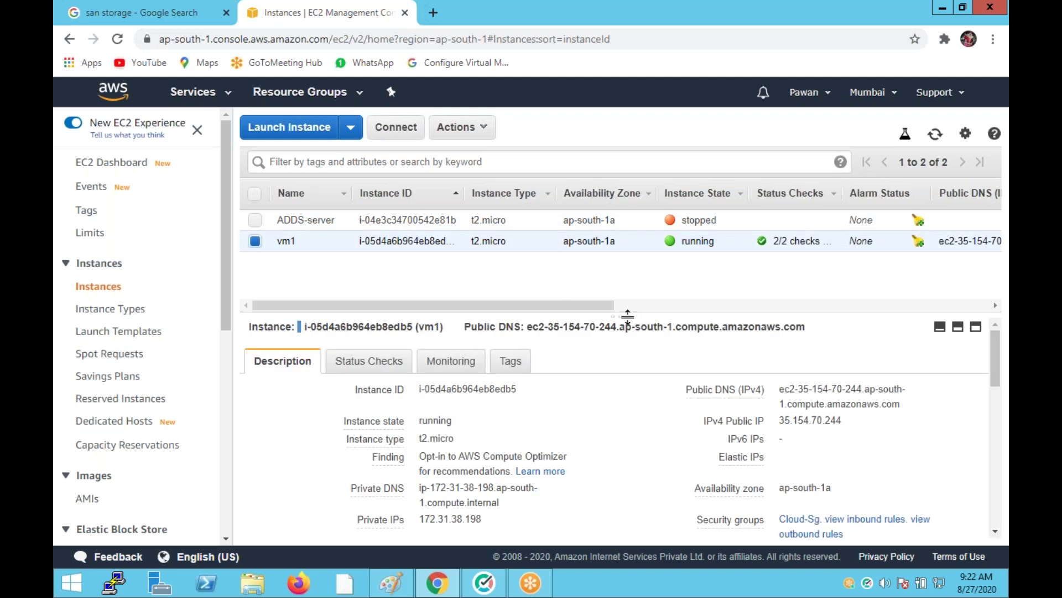
pyautogui.moveTo(620, 279); pyautogui.dragTo(621, 277)
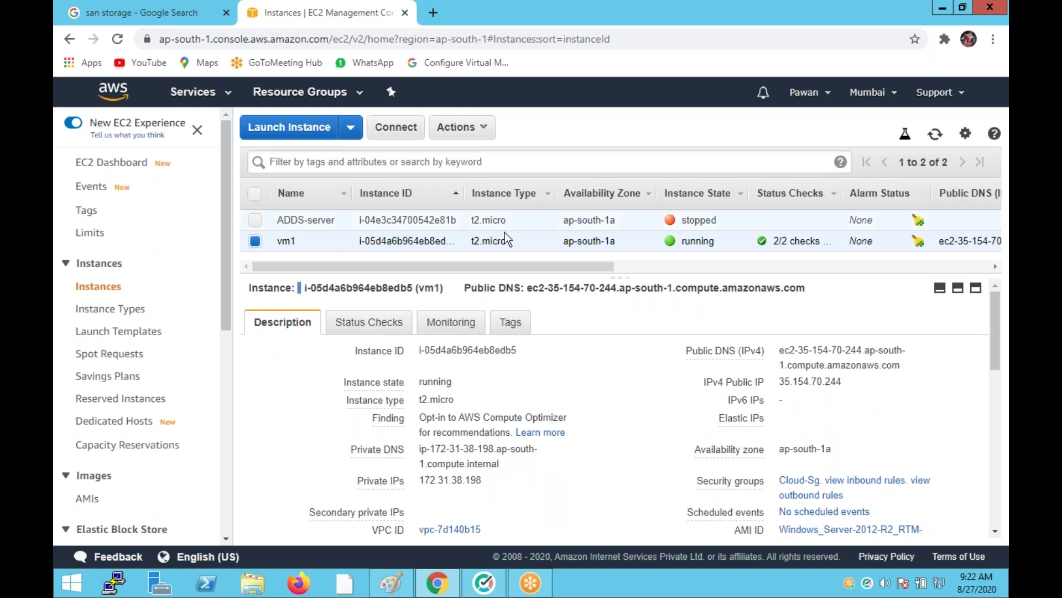
pyautogui.click(479, 127)
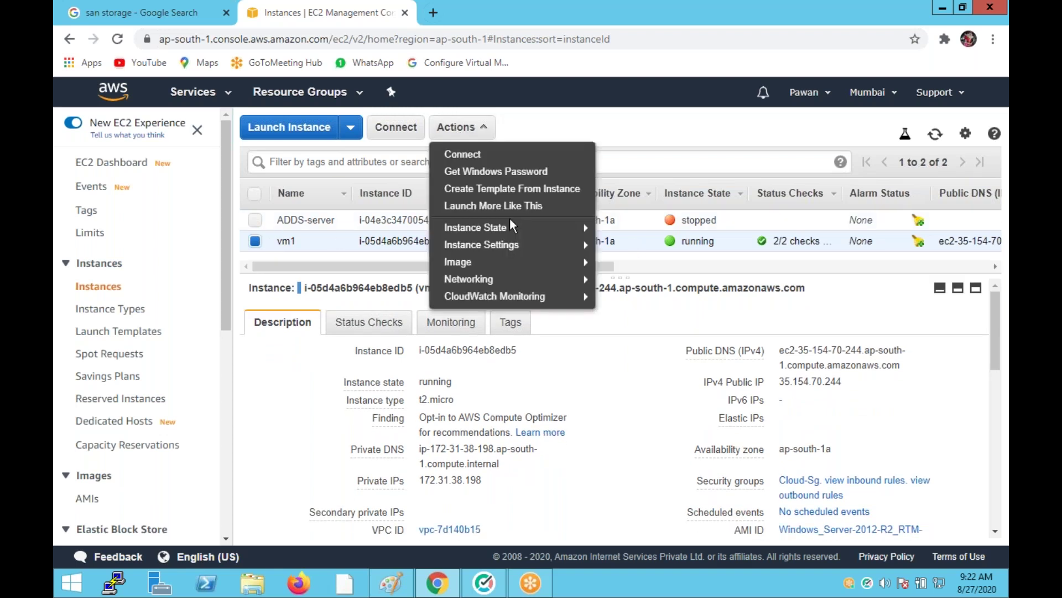
pyautogui.moveTo(510, 227)
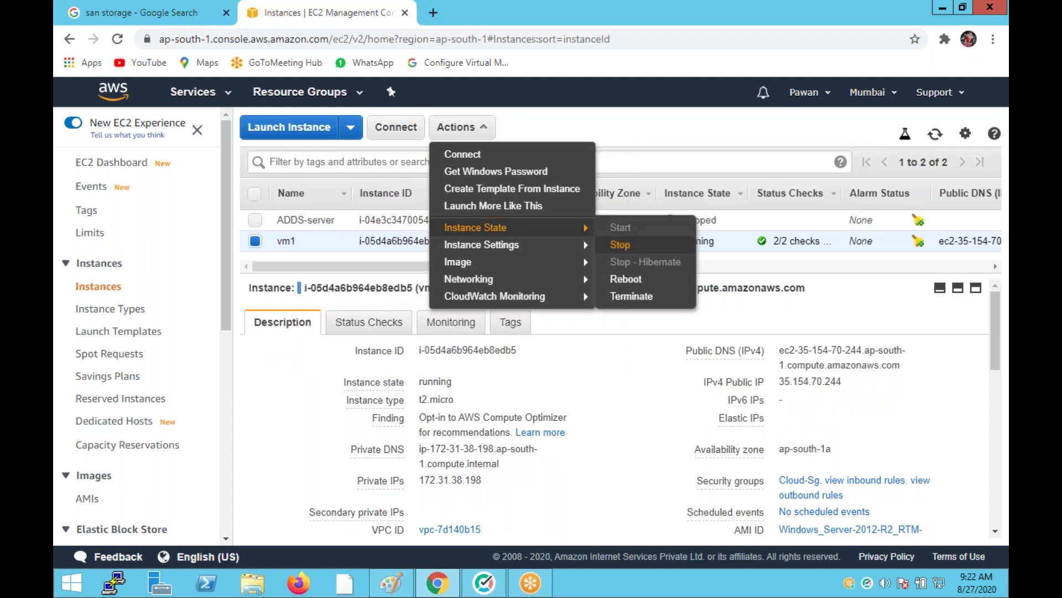
pyautogui.click(620, 244)
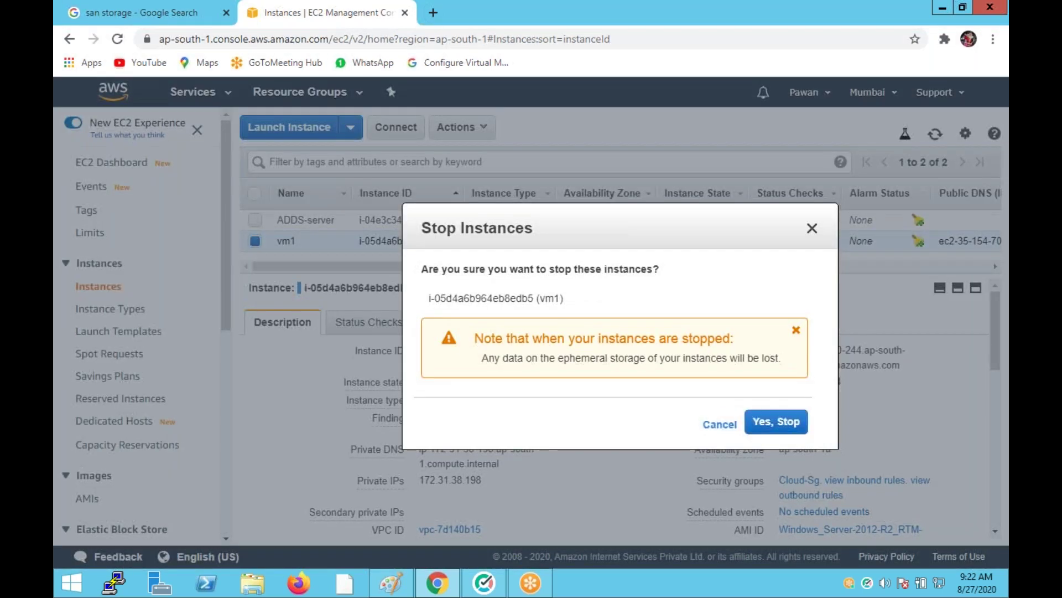
pyautogui.click(765, 422)
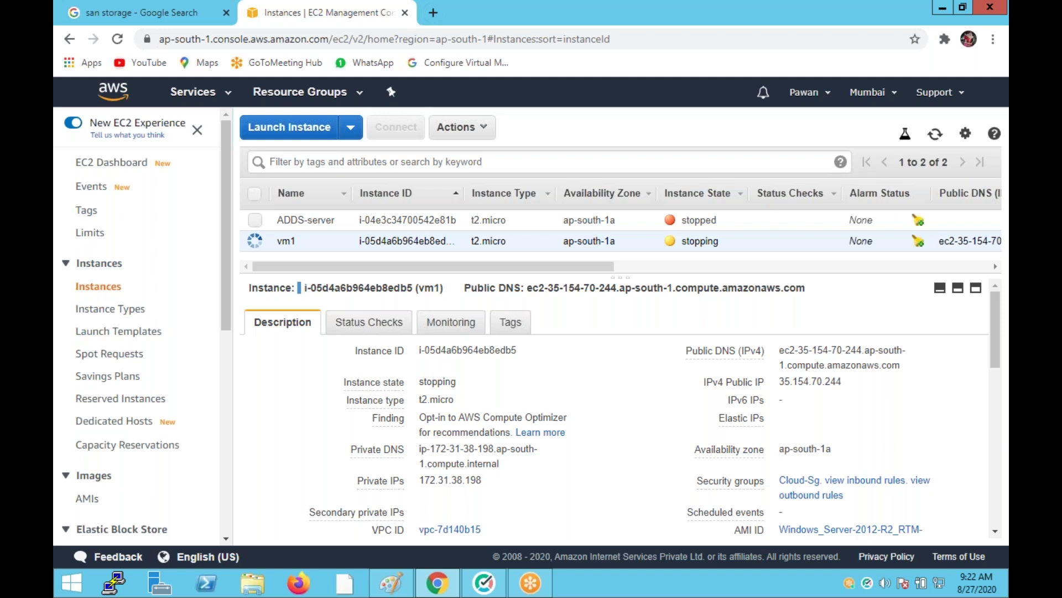
# Step: Find the EBS volume behind vm1's root device /dev/sda1, detach it from the instance and refresh the volumes list
pyautogui.scroll(-5, 803, 432)
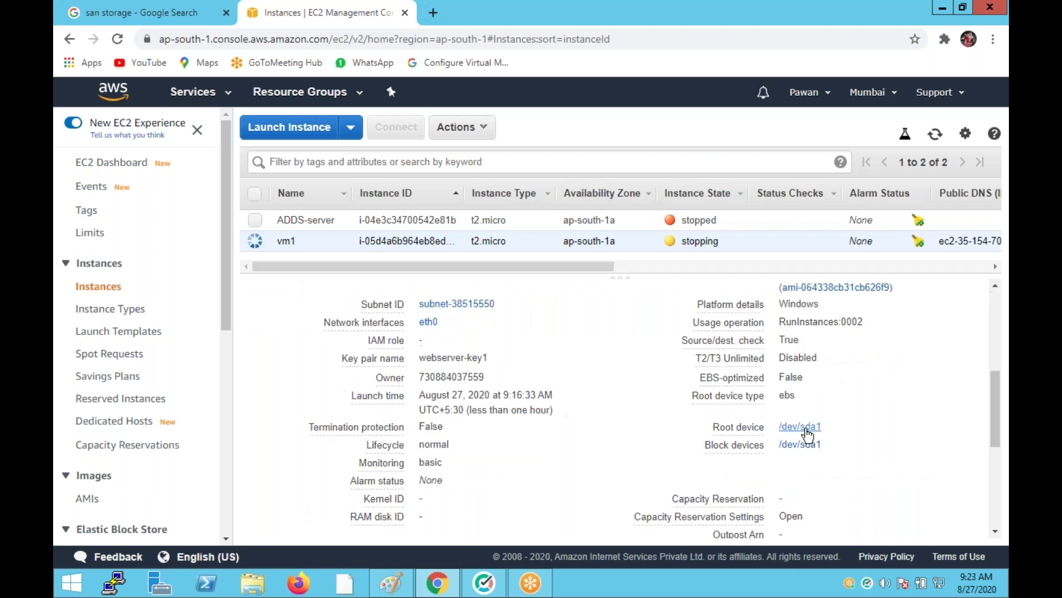
pyautogui.click(803, 427)
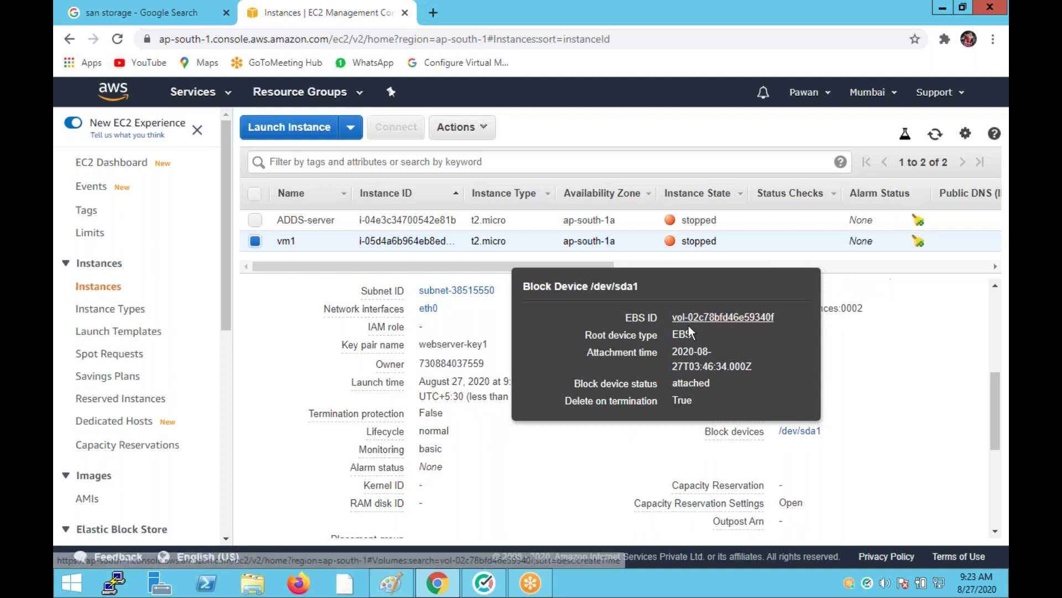
pyautogui.click(721, 323)
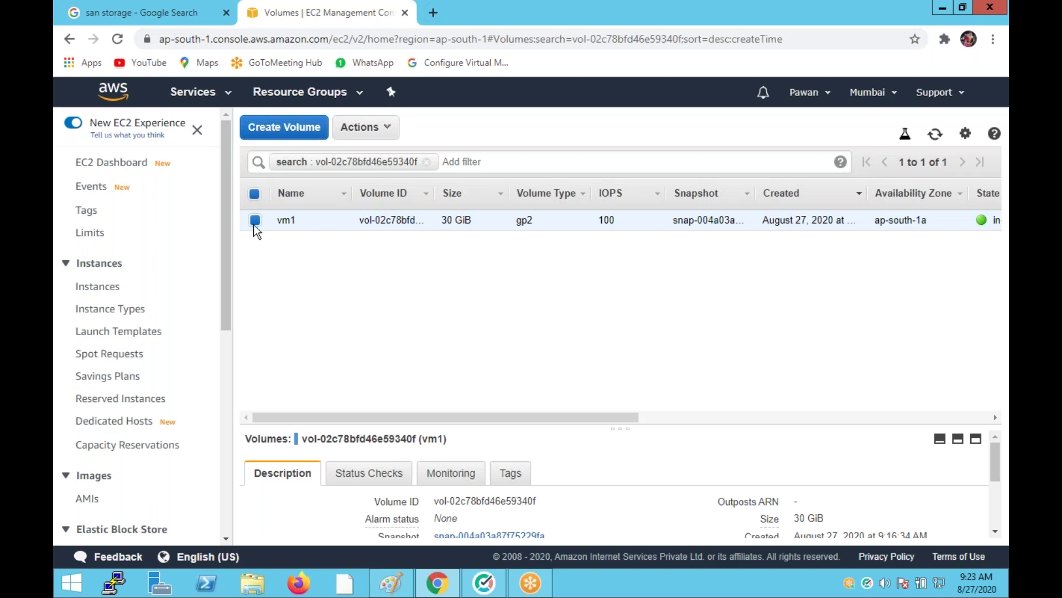
pyautogui.click(385, 136)
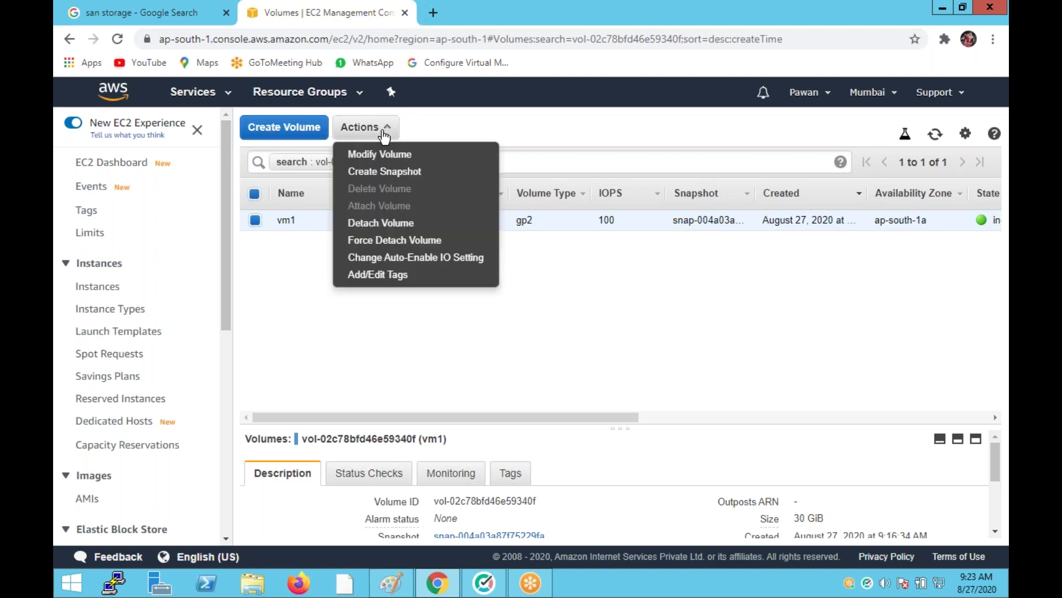
pyautogui.click(367, 224)
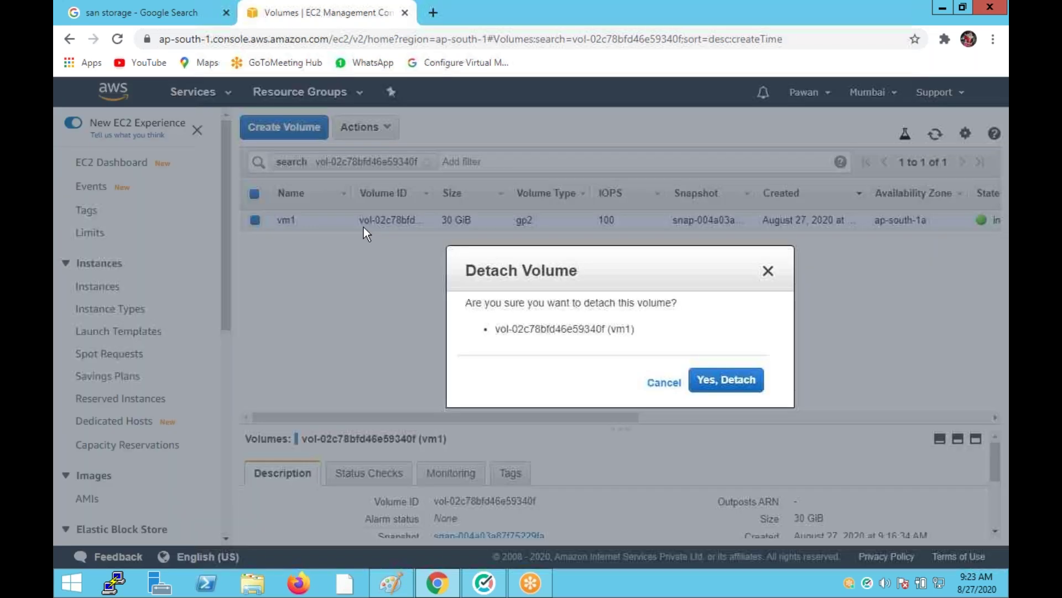
pyautogui.click(714, 385)
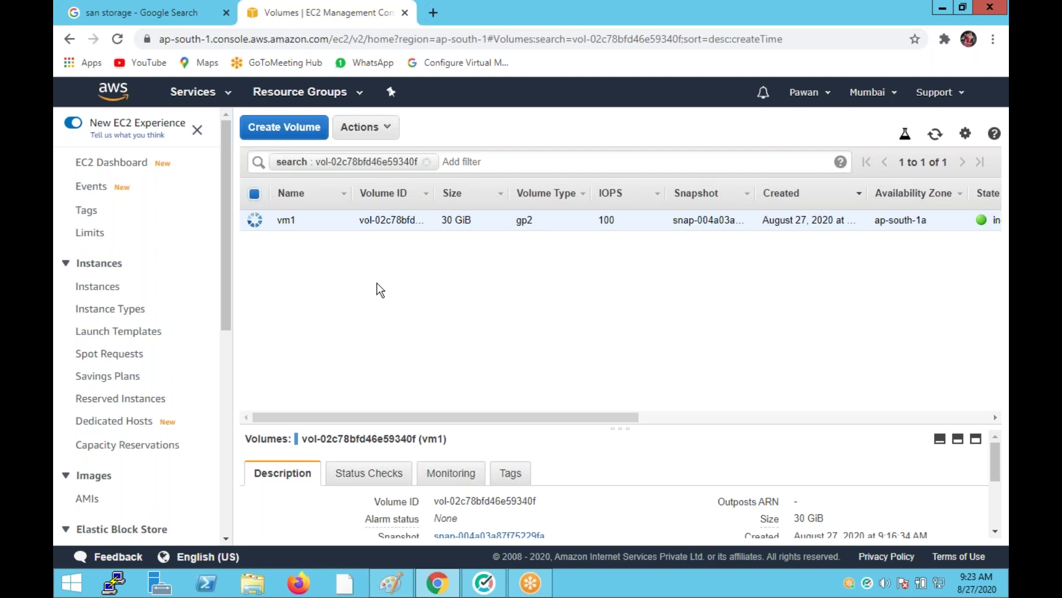
pyautogui.click(935, 134)
# Step: Compare the root device and block devices entries in the descriptions of the vm1 and ADDS-server instances
pyautogui.click(106, 288)
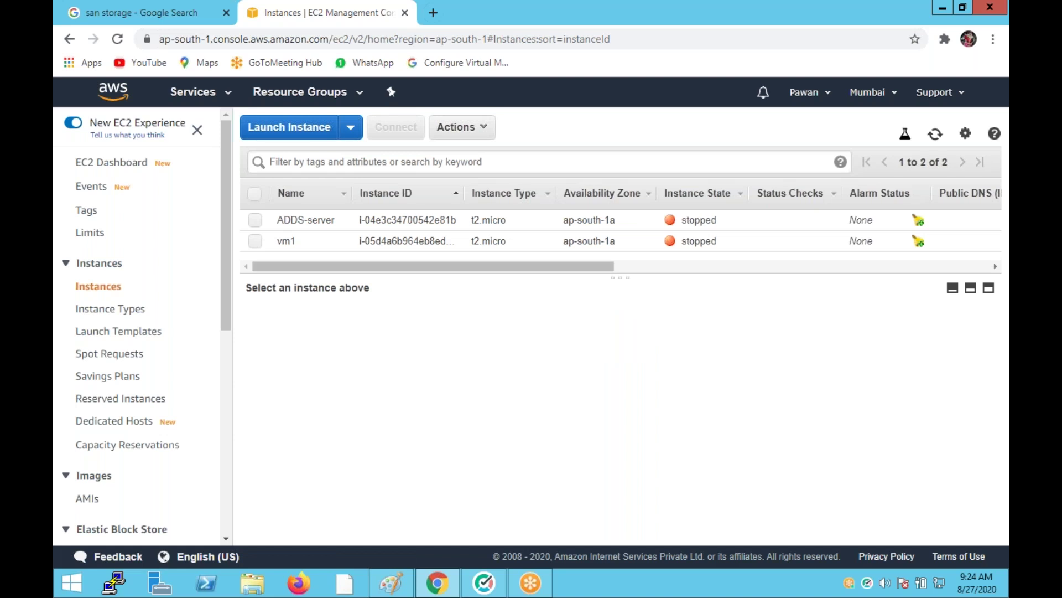
pyautogui.click(427, 238)
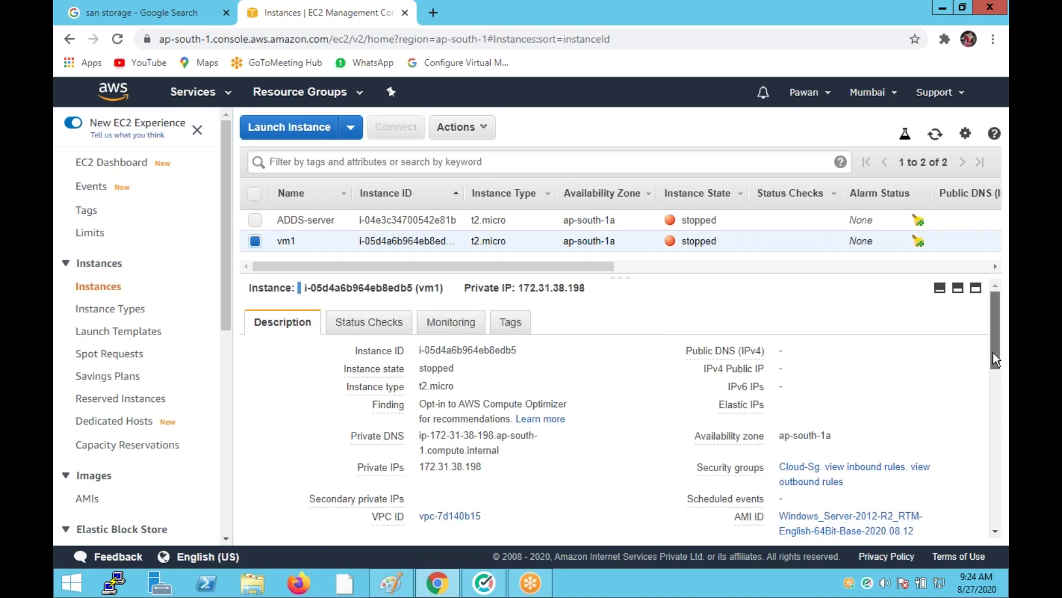
pyautogui.moveTo(994, 353); pyautogui.dragTo(995, 414)
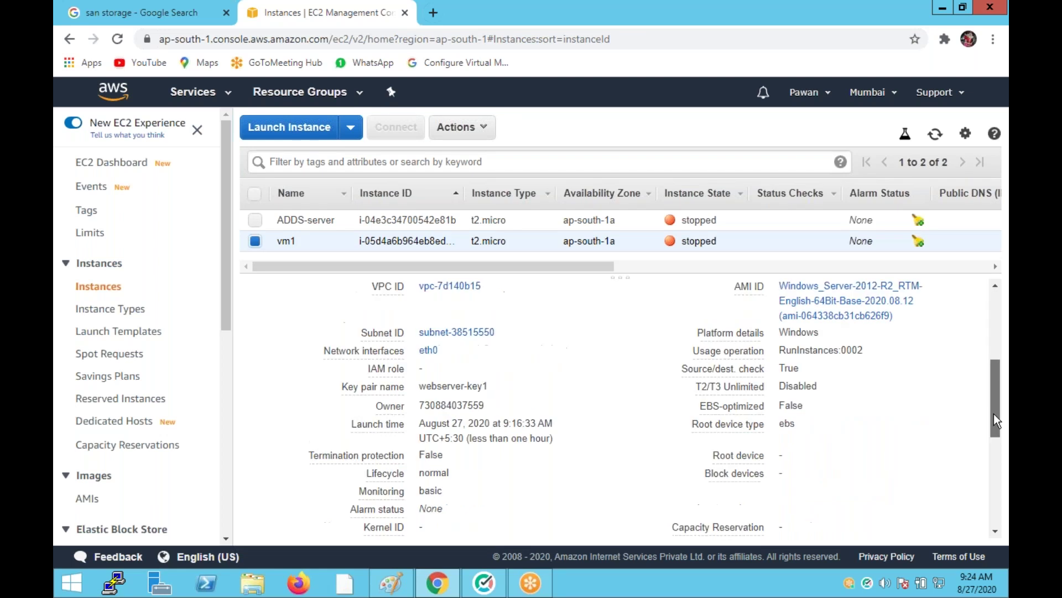
pyautogui.scroll(-1, 791, 390)
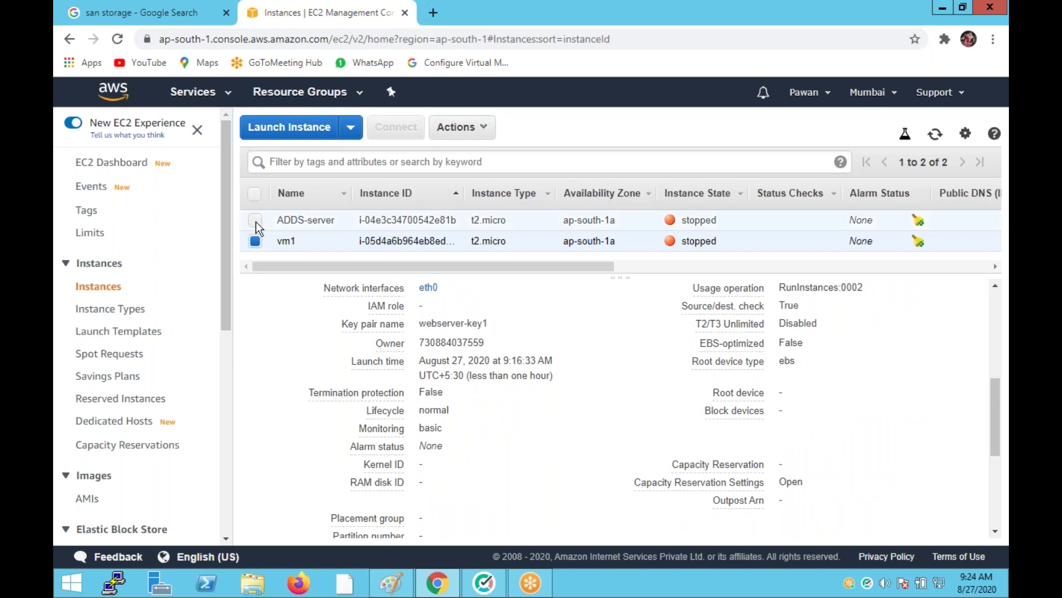
pyautogui.click(255, 242)
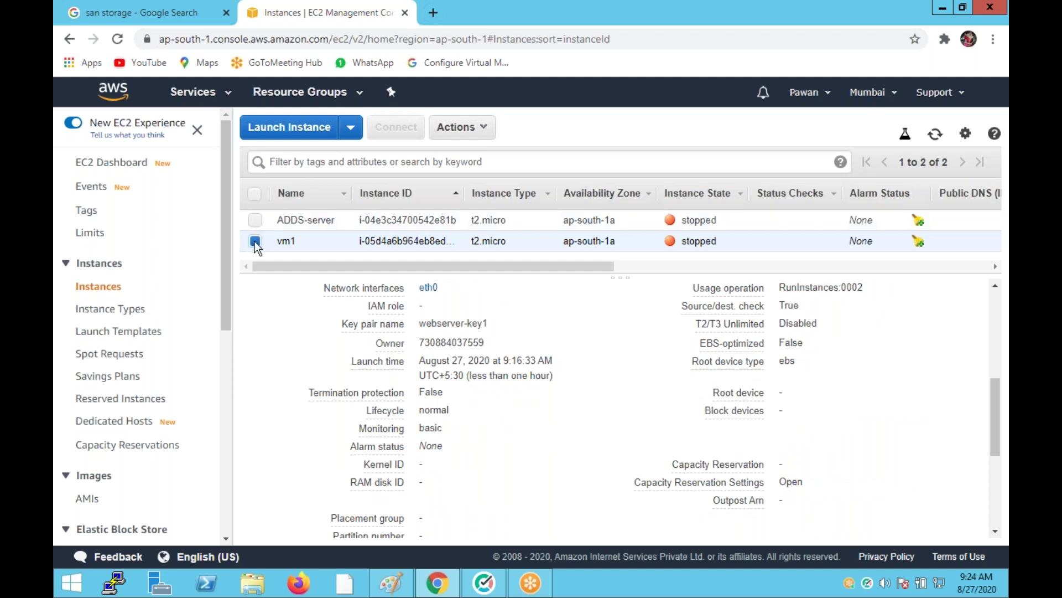
pyautogui.click(308, 221)
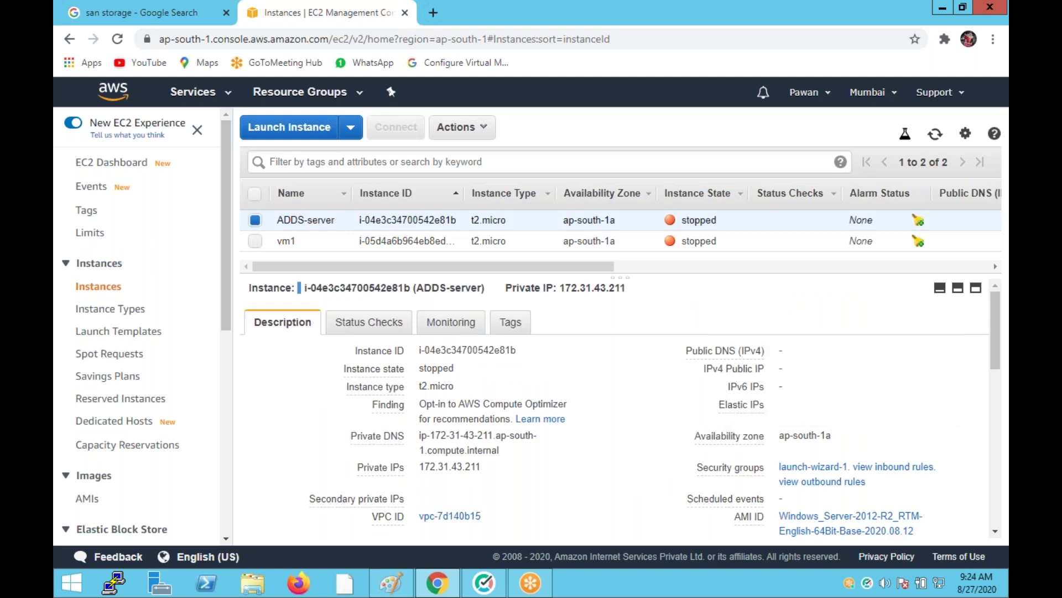
pyautogui.click(998, 379)
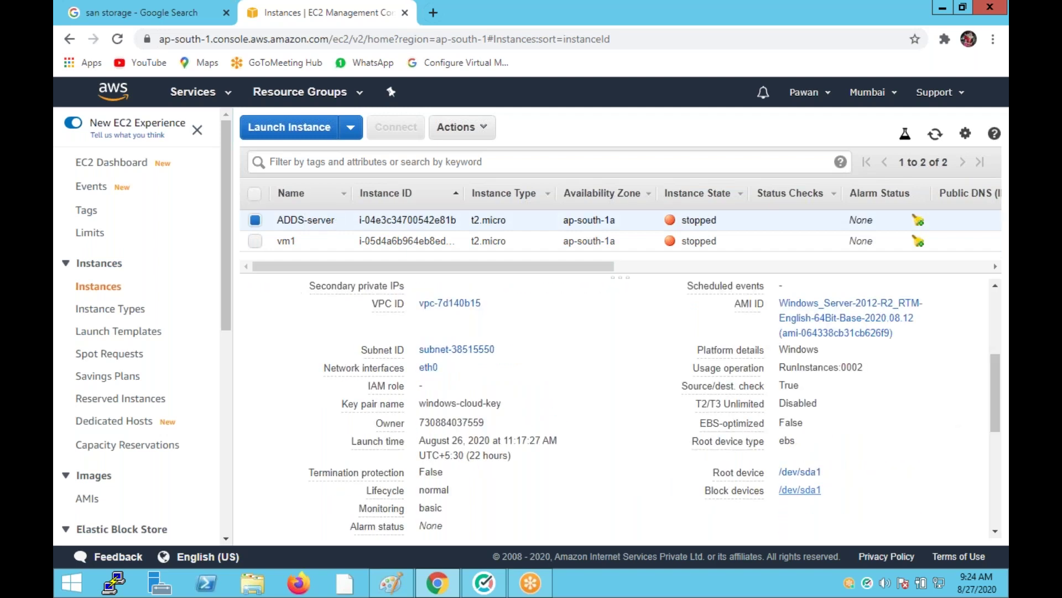
pyautogui.click(260, 243)
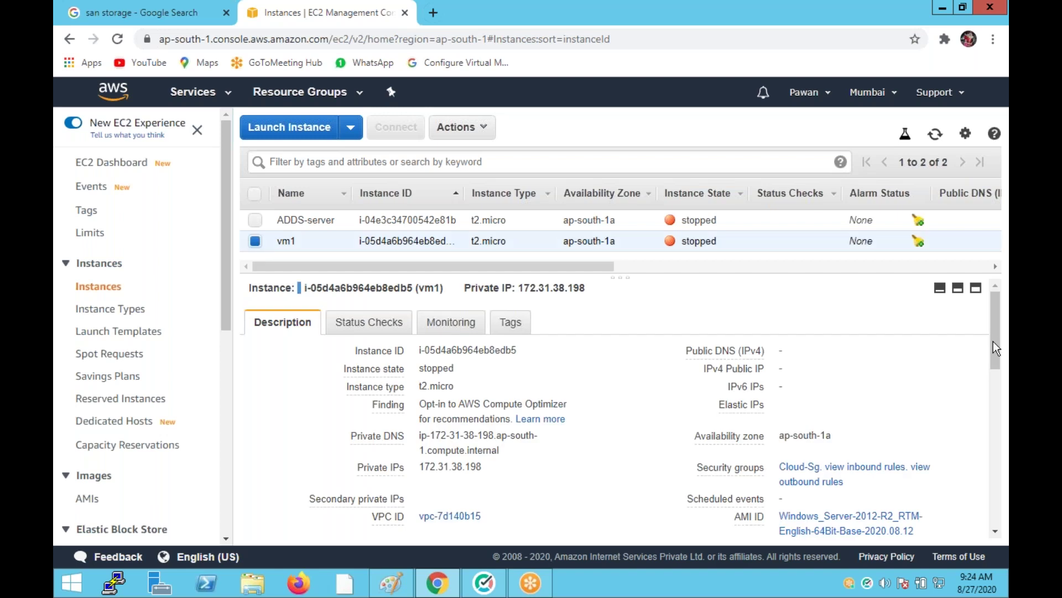
pyautogui.click(997, 388)
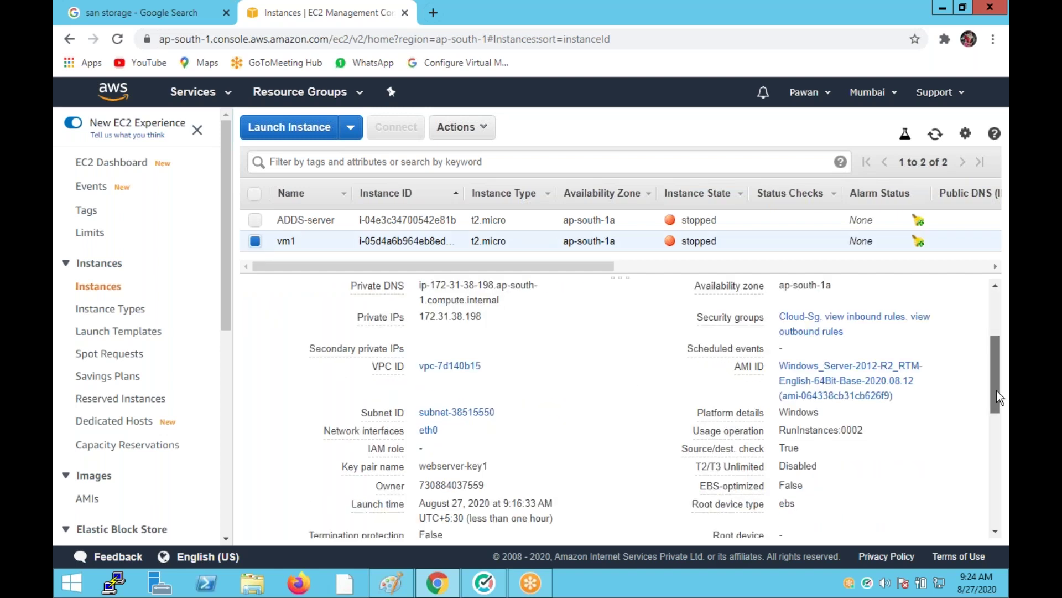
pyautogui.scroll(-1, 997, 391)
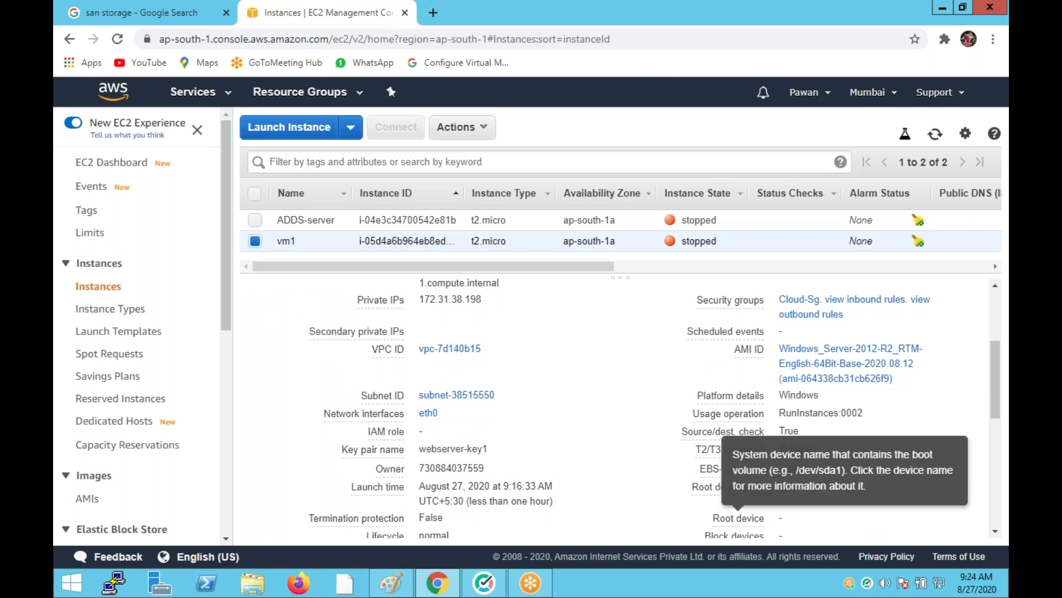
# Step: Switch to the Paint diagram and mark in light pink the crossed-out volume and an arrow from the snapshot volume to the instance's empty box
pyautogui.moveTo(736, 534)
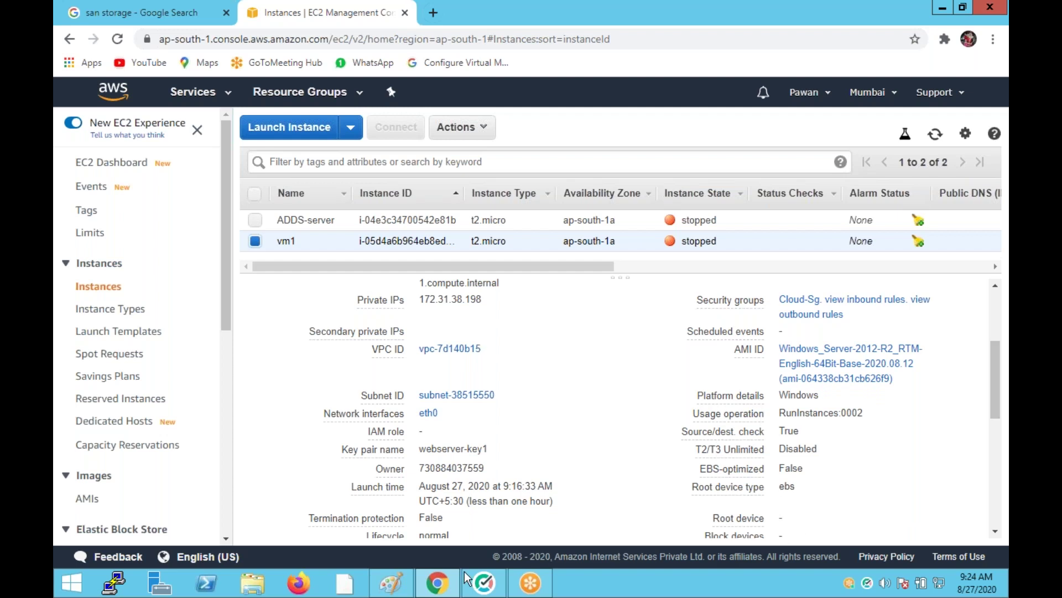
pyautogui.click(386, 591)
pyautogui.scroll(-15, 484, 327)
pyautogui.scroll(-3, 485, 327)
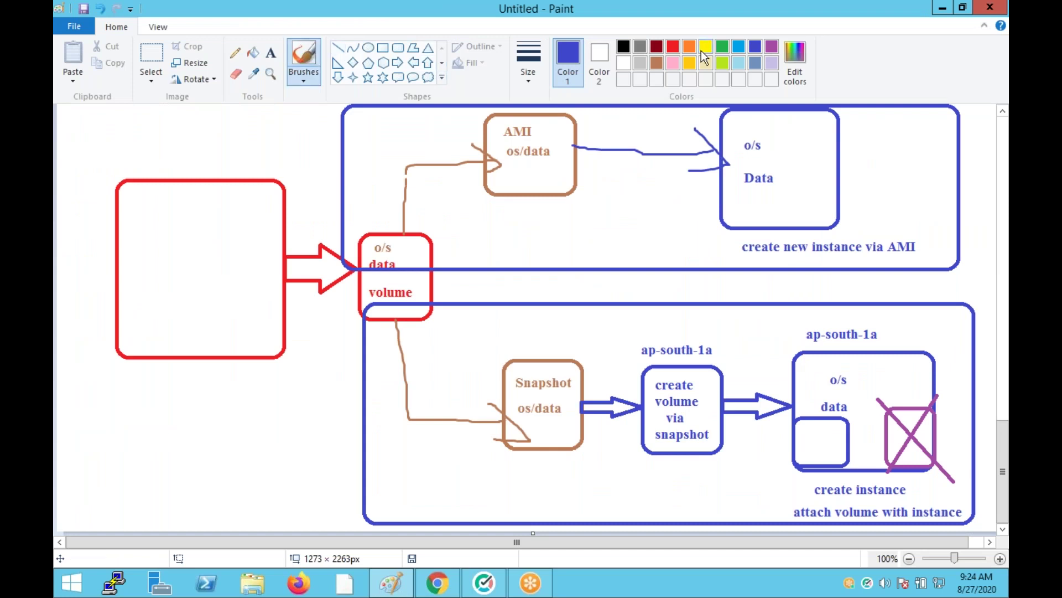
pyautogui.click(674, 63)
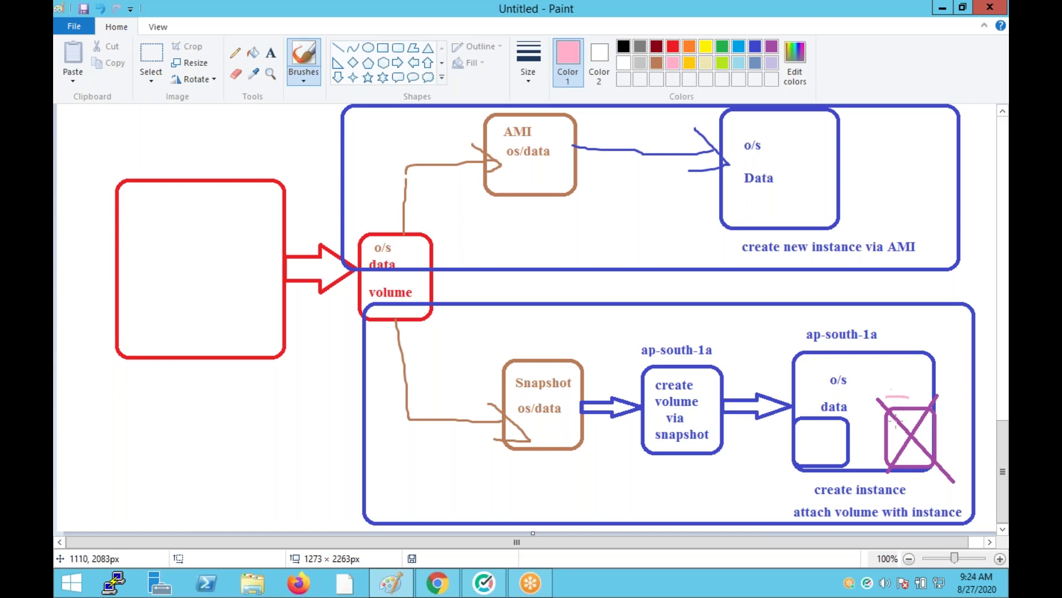
pyautogui.moveTo(902, 394)
pyautogui.mouseDown()
pyautogui.moveTo(912, 436)
pyautogui.moveTo(941, 454)
pyautogui.mouseUp()
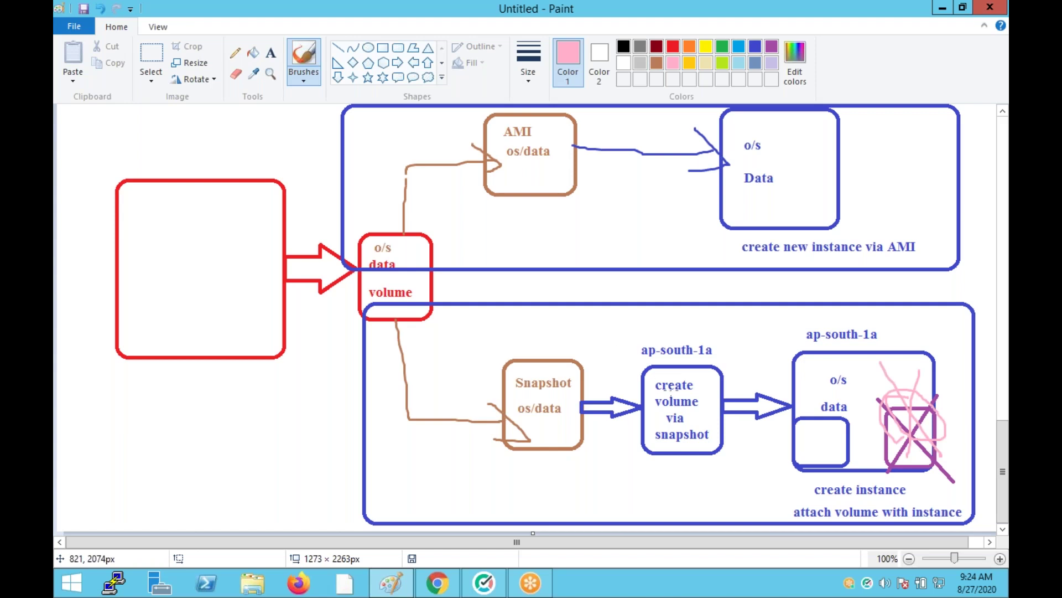
pyautogui.moveTo(668, 386)
pyautogui.mouseDown()
pyautogui.moveTo(747, 353)
pyautogui.moveTo(826, 450)
pyautogui.moveTo(790, 451)
pyautogui.mouseUp()
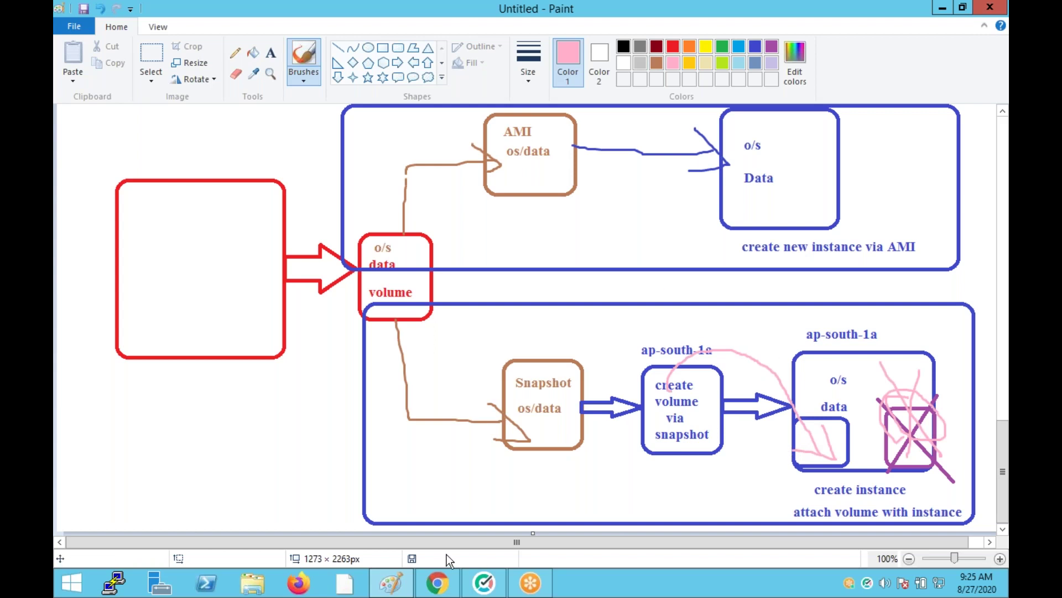
# Step: Switch back to Chrome, open the EC2 volumes list and check the volumes' state and attachment information
pyautogui.click(449, 574)
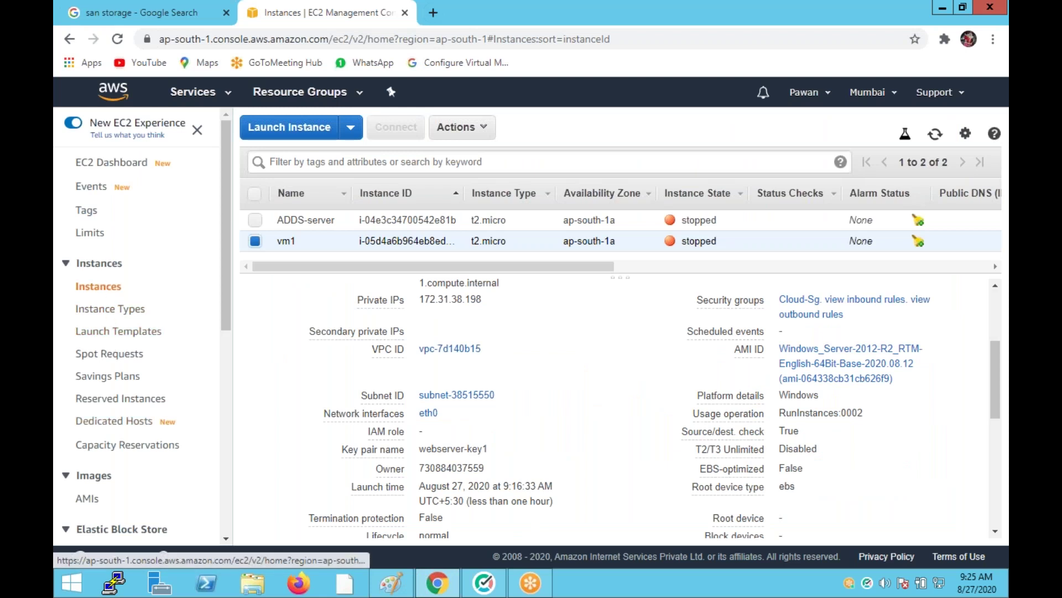
pyautogui.scroll(-4, 133, 348)
pyautogui.click(98, 330)
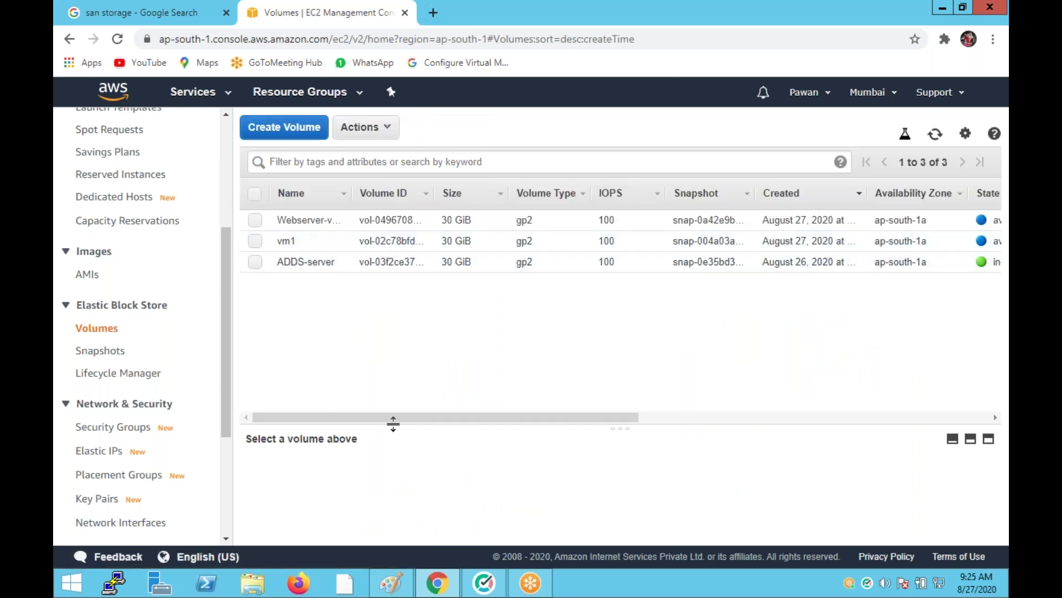
pyautogui.moveTo(398, 419); pyautogui.dragTo(616, 258)
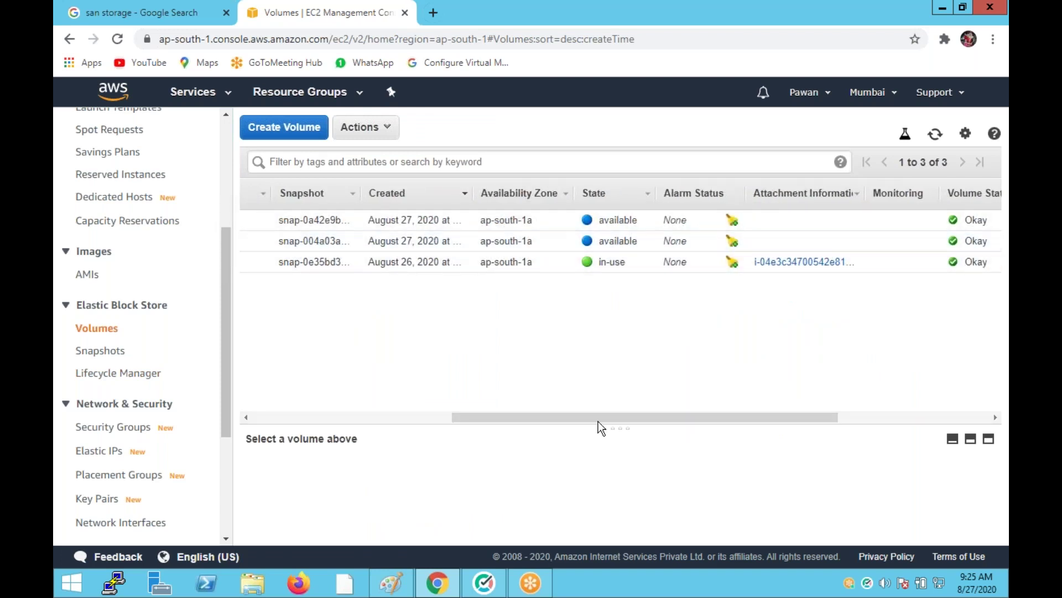
pyautogui.moveTo(466, 431); pyautogui.dragTo(313, 414)
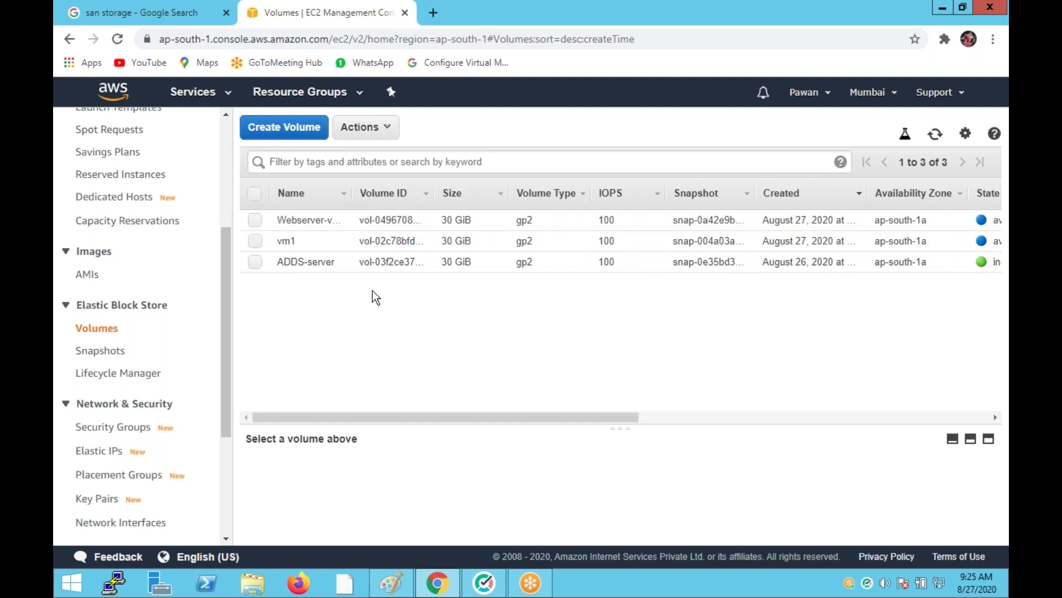
# Step: Attach the Webserver-vol1 volume to the vm1 instance as device /dev/sda1 and check its attachment information
pyautogui.click(255, 220)
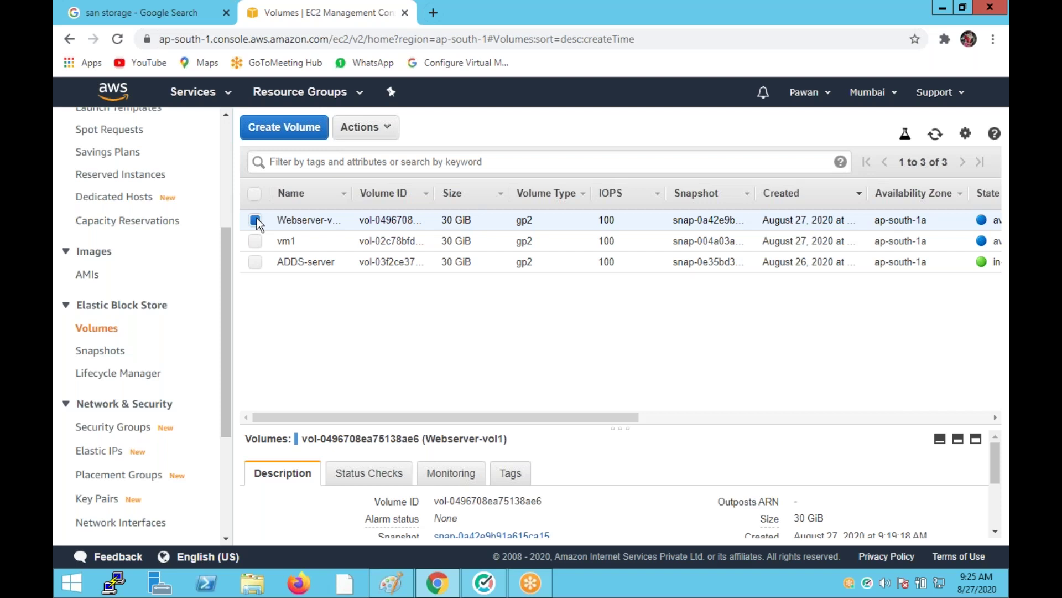
pyautogui.click(372, 133)
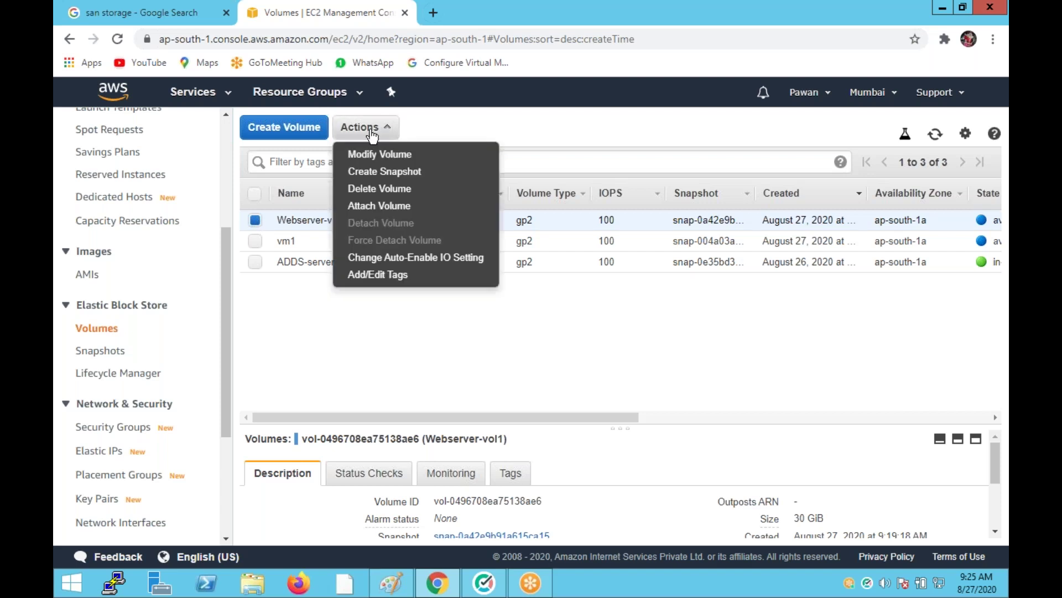
pyautogui.click(379, 206)
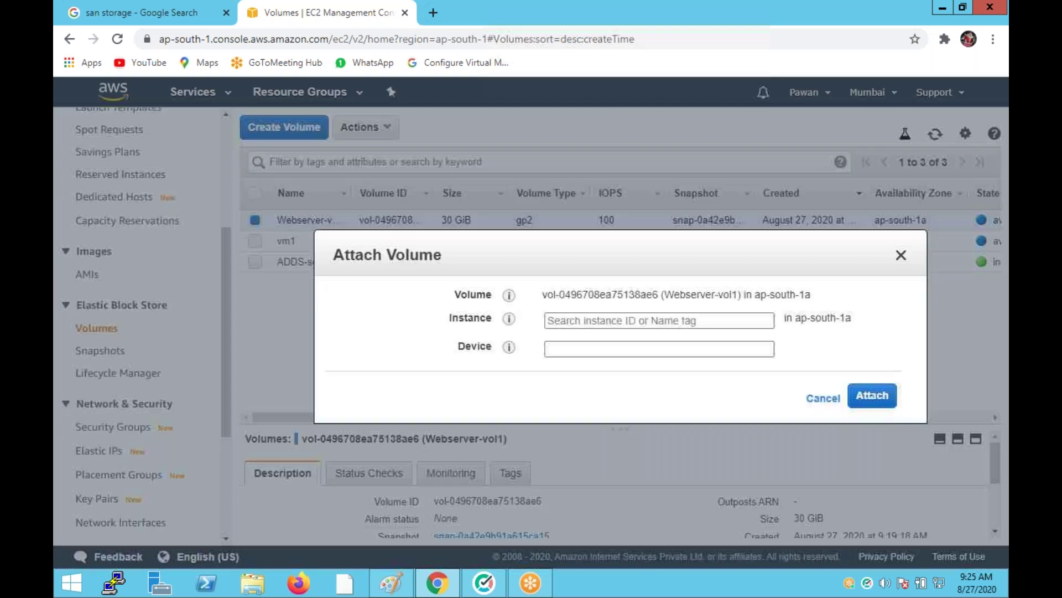
pyautogui.click(664, 321)
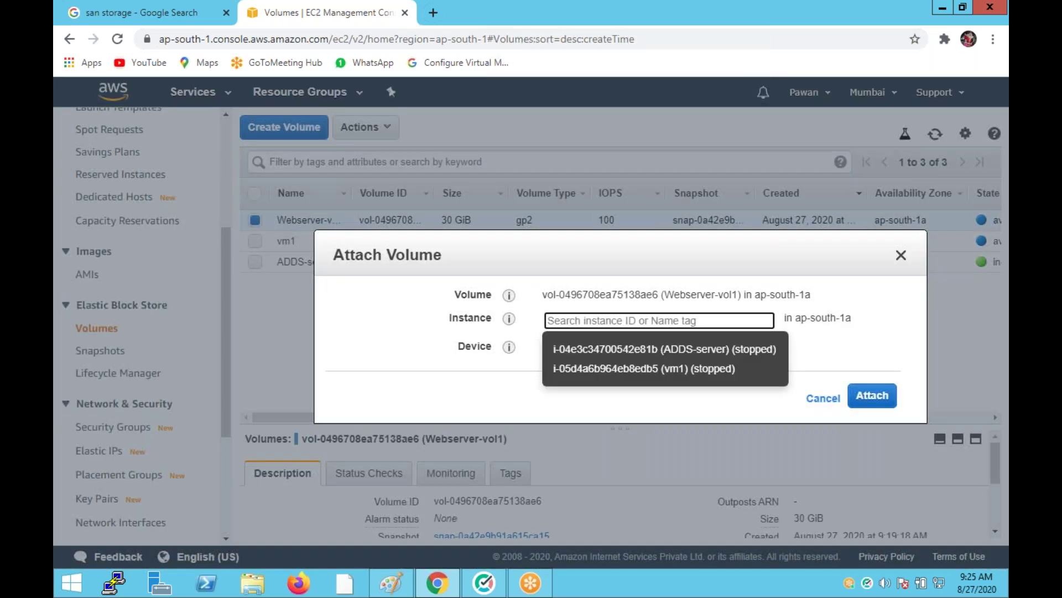
pyautogui.click(686, 370)
pyautogui.click(591, 350)
pyautogui.press('BackSpace')
pyautogui.press('BackSpace')
pyautogui.press('BackSpace')
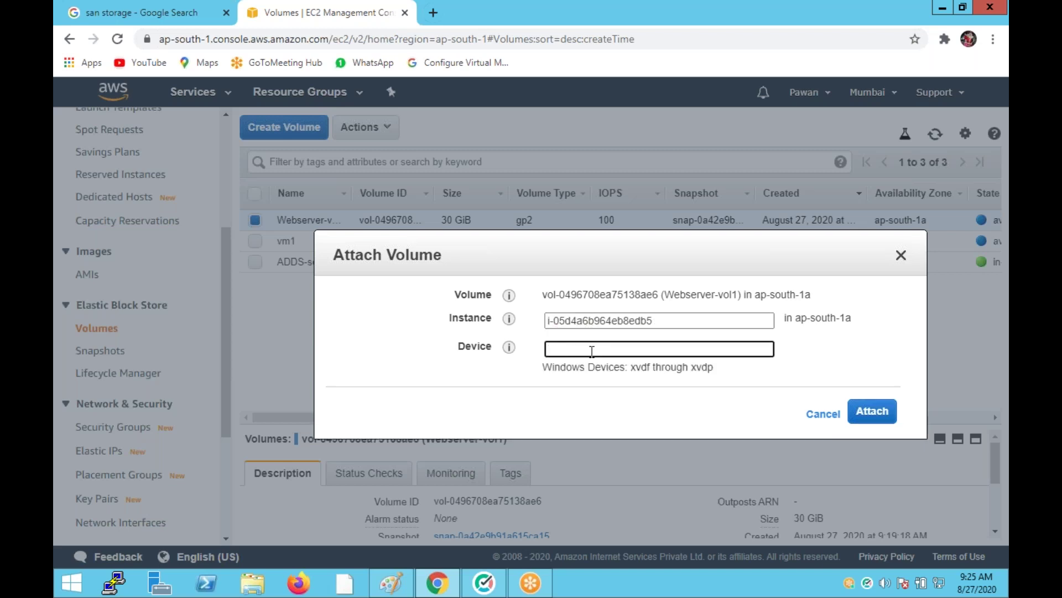
pyautogui.write('/dev/sda1')
pyautogui.click(889, 416)
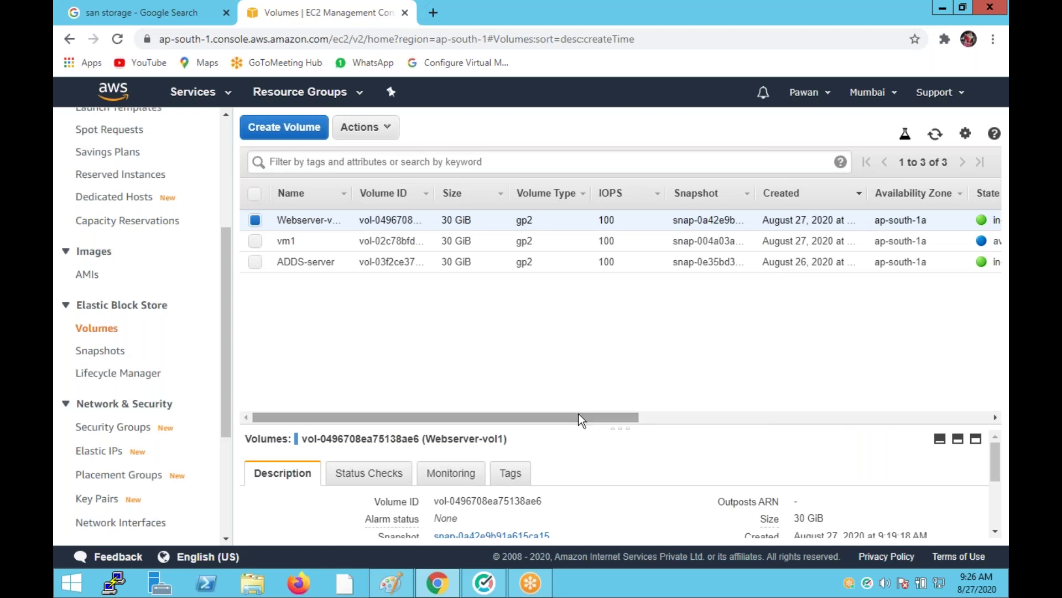
pyautogui.hscroll(5, 669, 434)
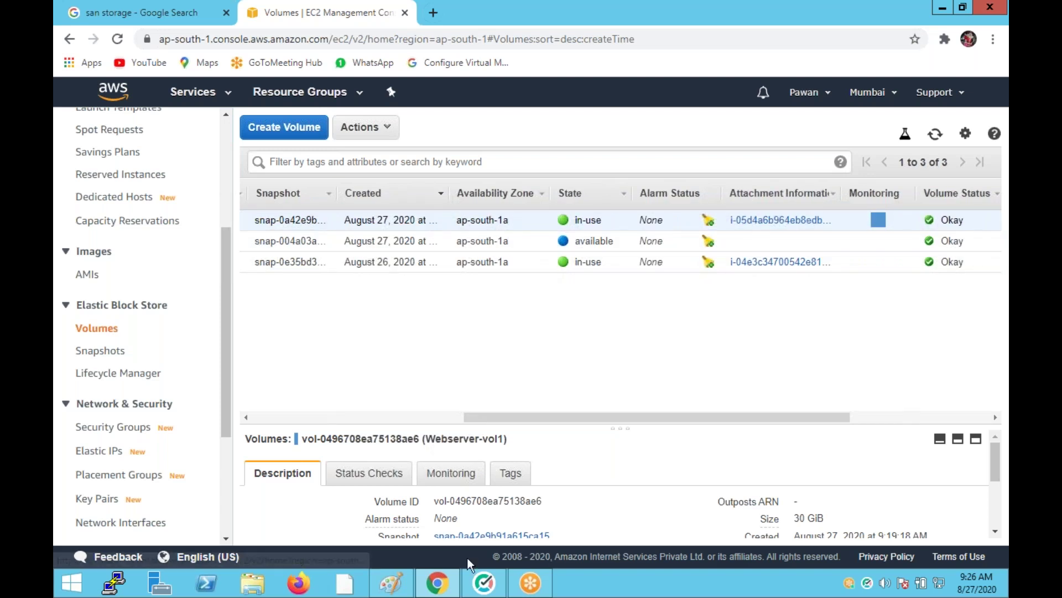
# Step: Select vm1 in the instances list and start it
pyautogui.scroll(4, 138, 277)
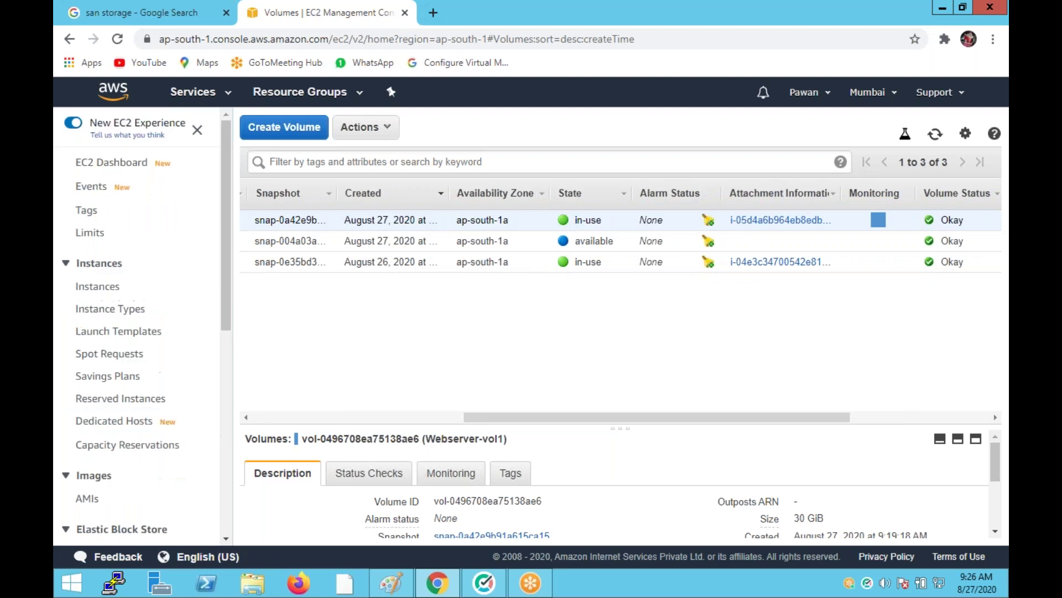
pyautogui.click(93, 286)
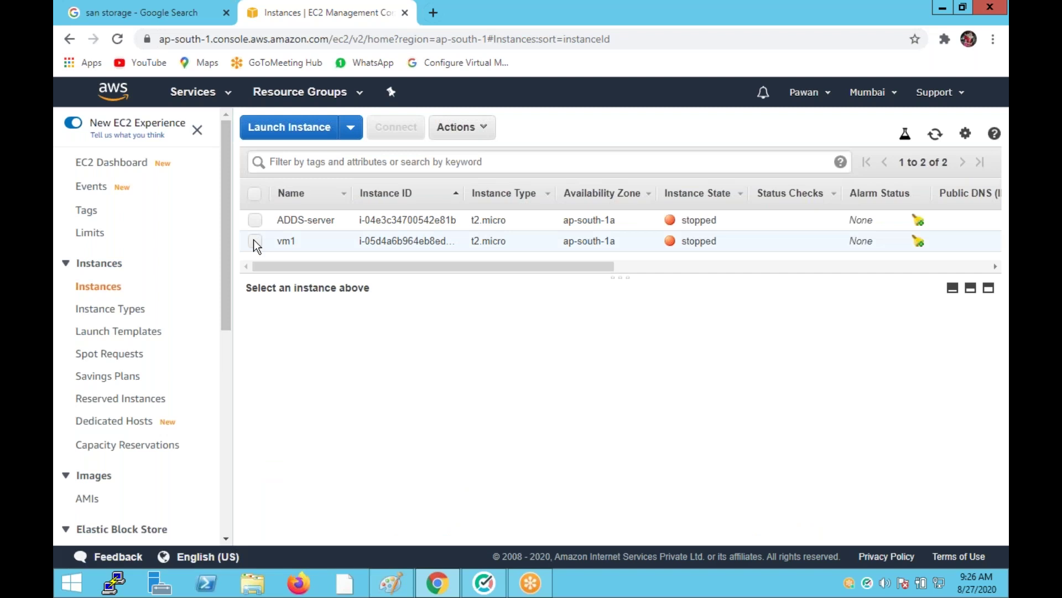
pyautogui.click(254, 240)
pyautogui.click(462, 127)
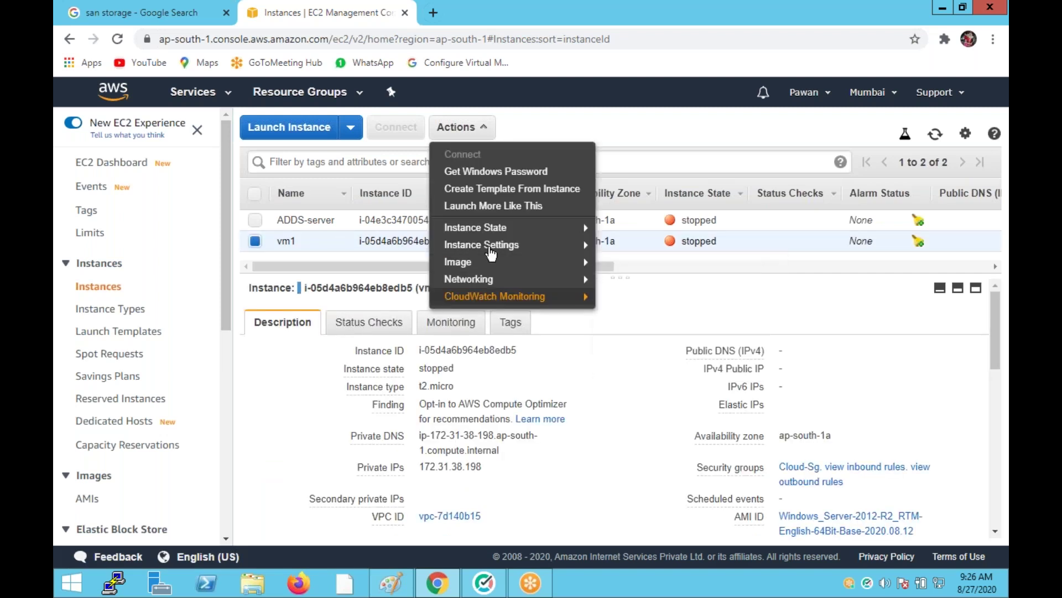
pyautogui.moveTo(576, 228)
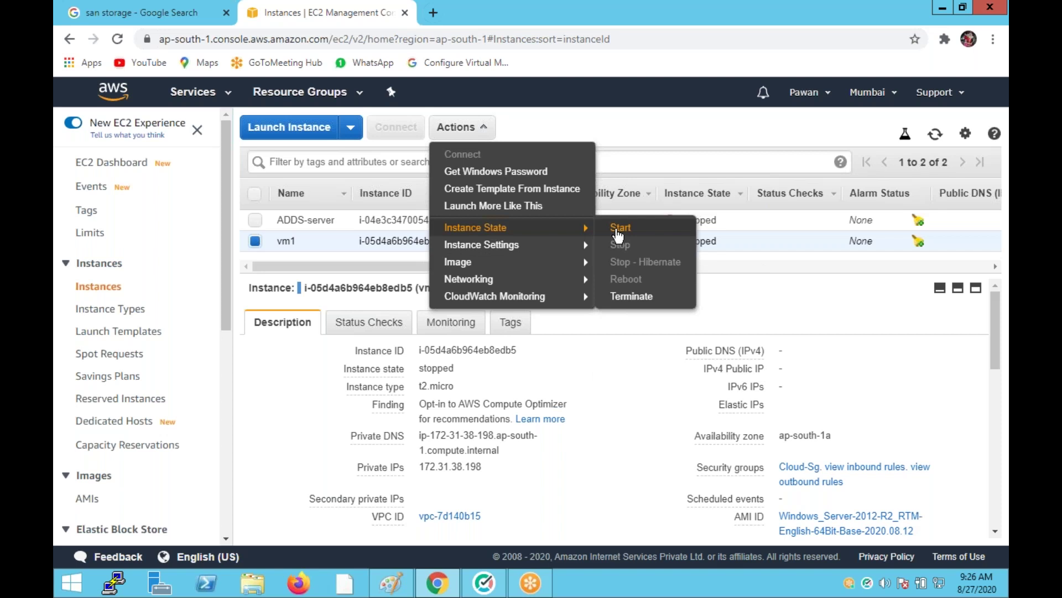
pyautogui.click(618, 231)
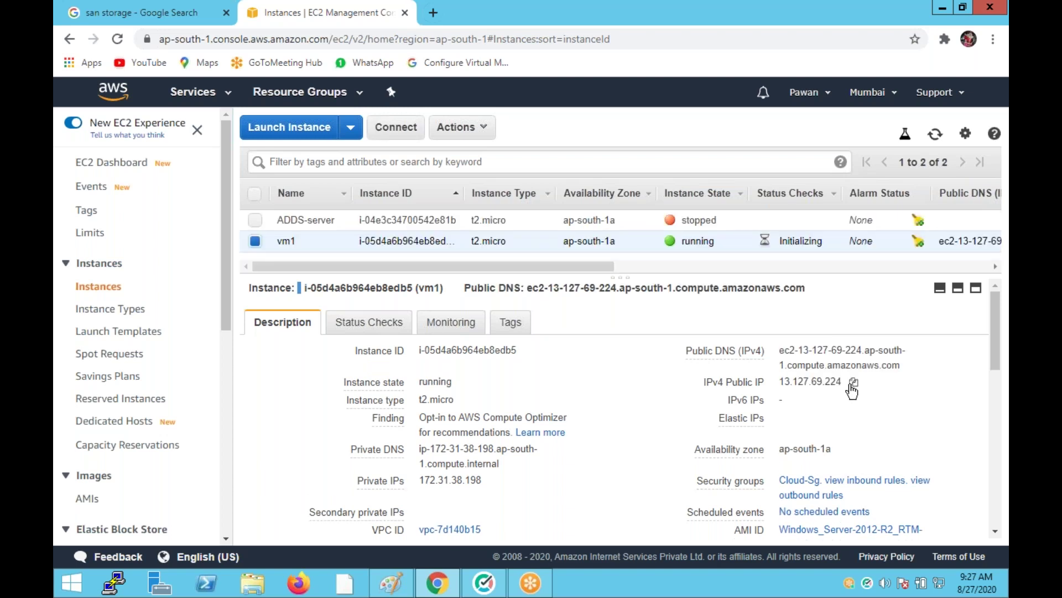
# Step: Copy vm1's IPv4 public IP and open that address in the san storage search tab
pyautogui.click(854, 382)
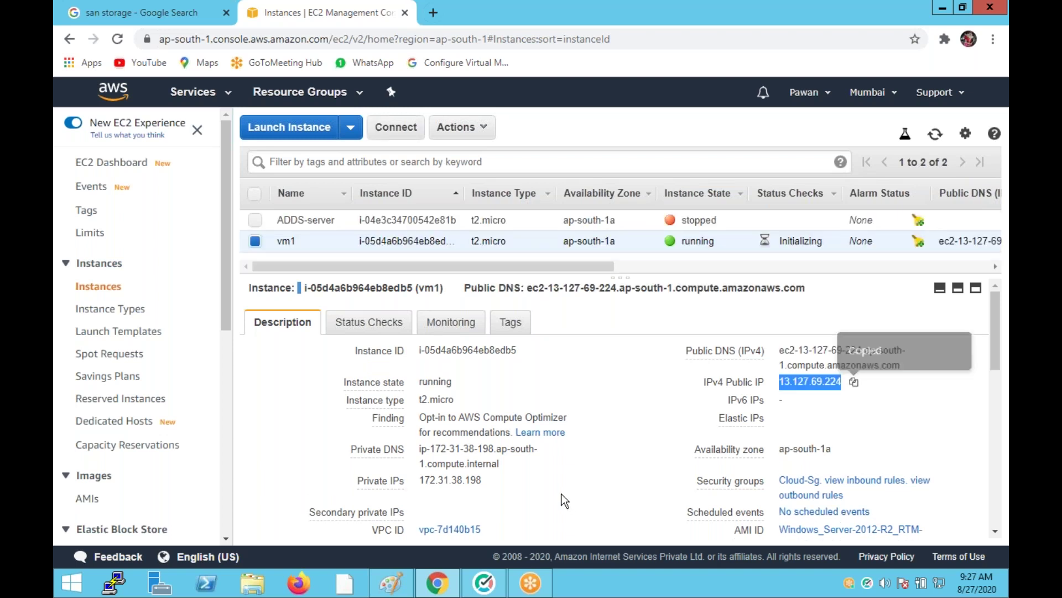
pyautogui.click(871, 417)
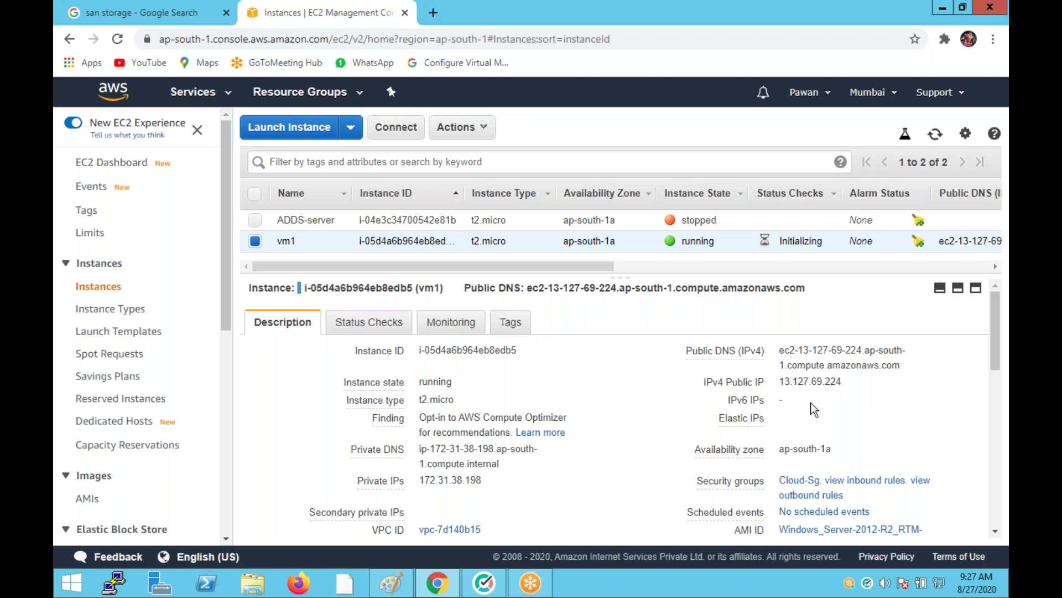
pyautogui.click(855, 382)
pyautogui.click(121, 17)
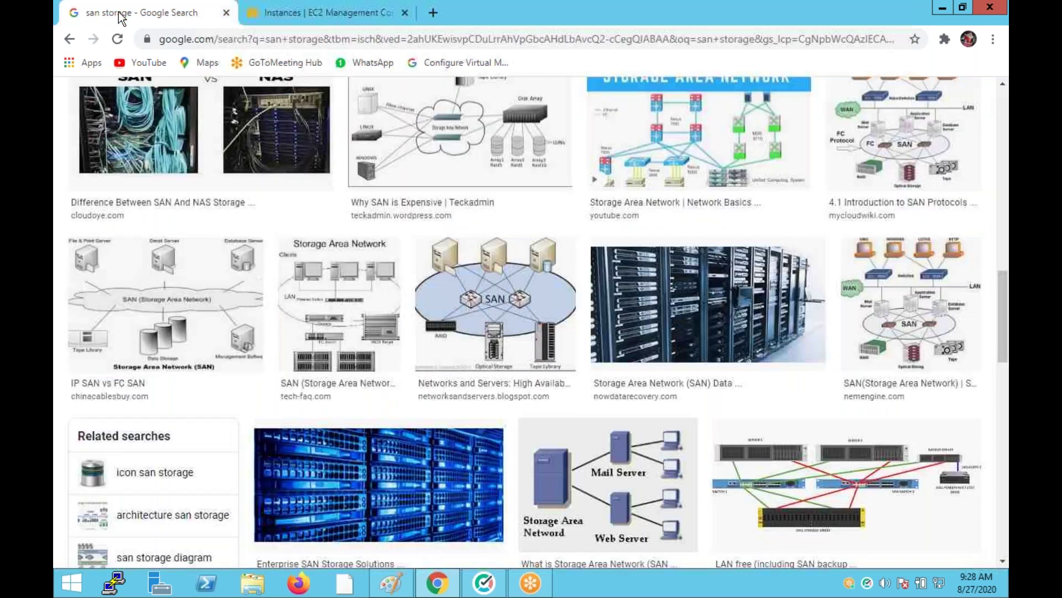
pyautogui.click(229, 43)
pyautogui.hotkey('ctrl', 'v')
pyautogui.press('Return')
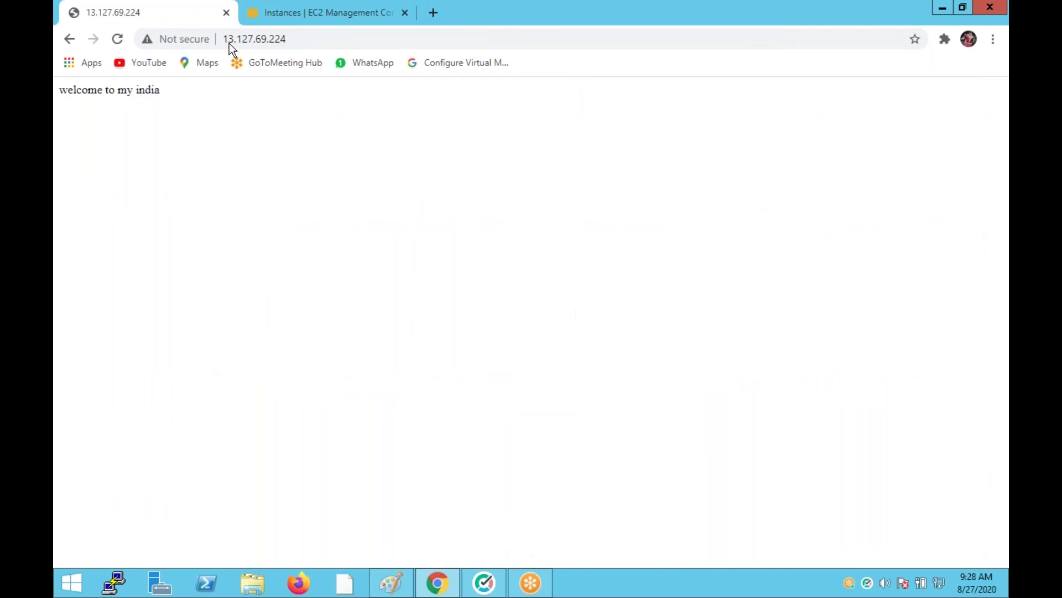
# Step: Open Remote Desktop Connection and connect to vm1's public IP address 13.127.69.224
pyautogui.click(303, 12)
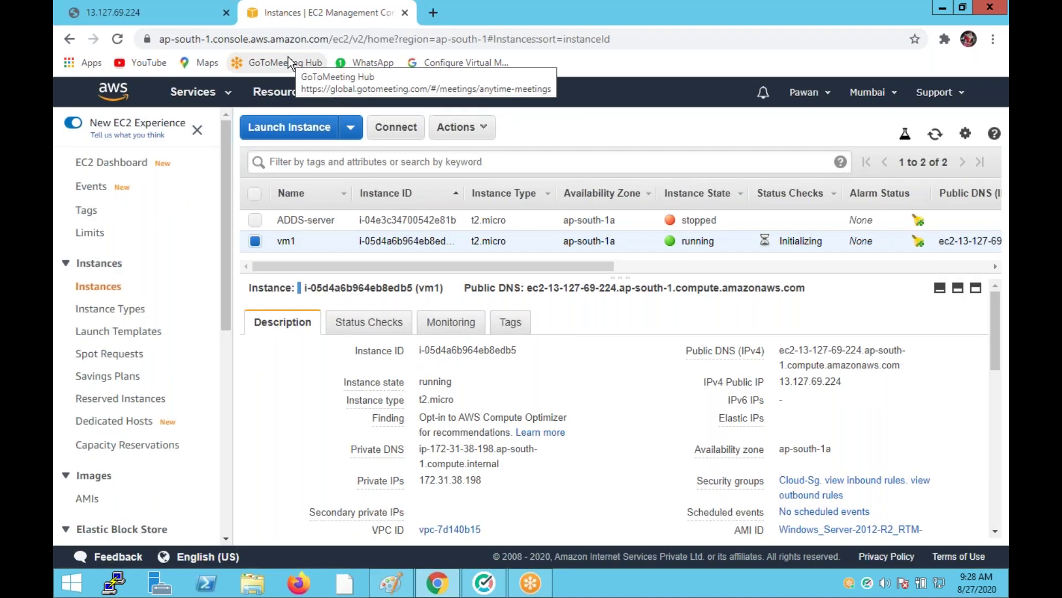
pyautogui.press('super')
pyautogui.write('remote Desktop Connection')
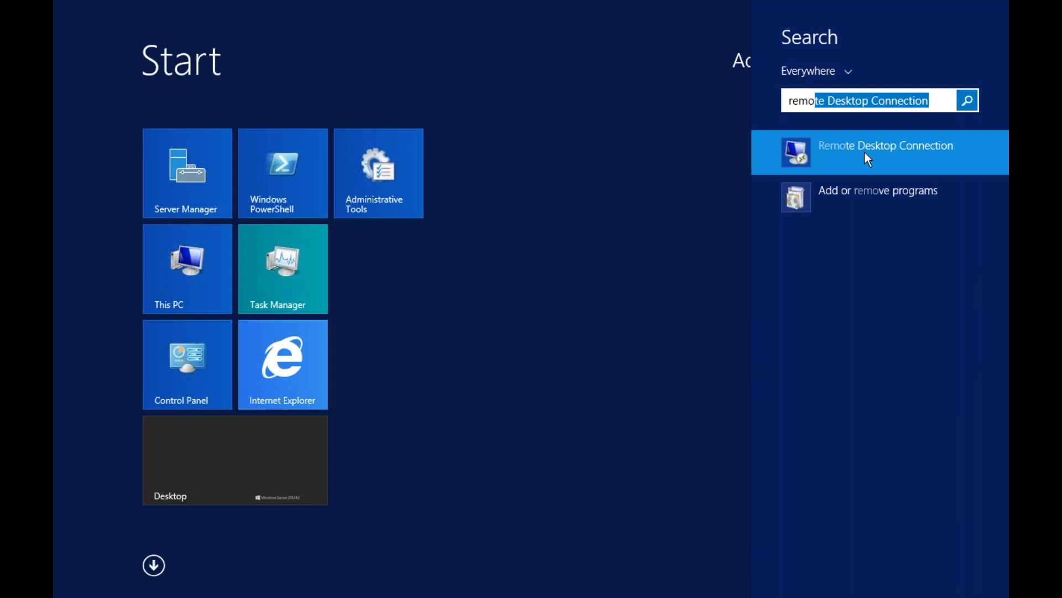
pyautogui.click(865, 152)
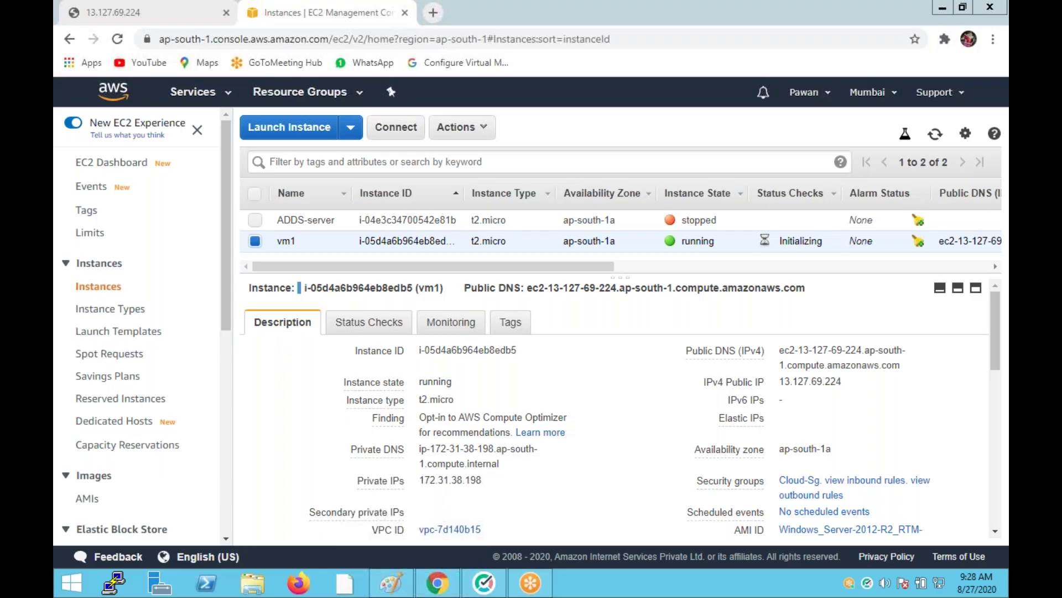
pyautogui.hotkey('ctrl', 'v')
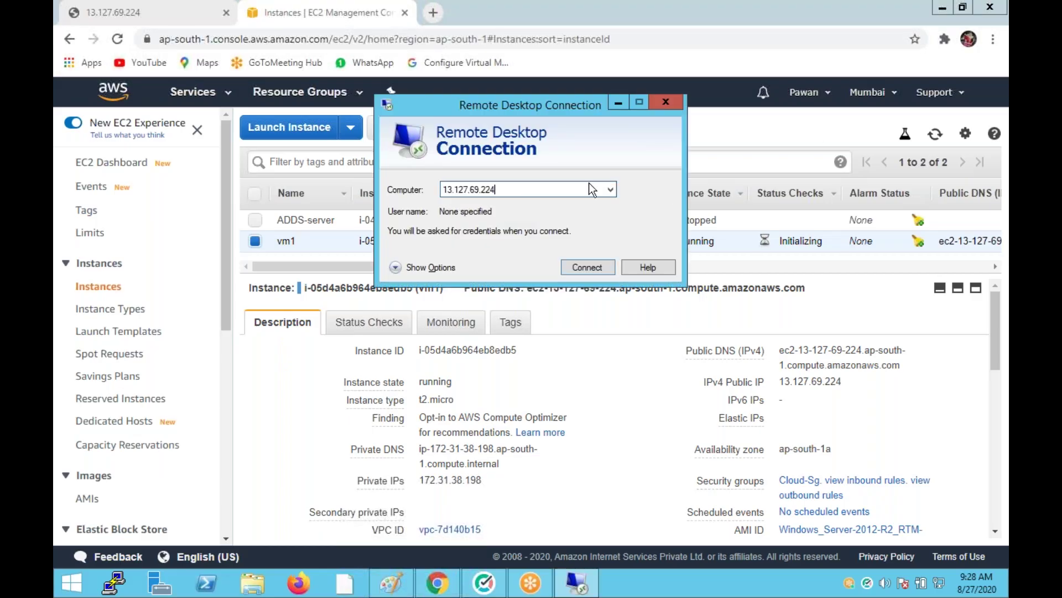
pyautogui.click(604, 264)
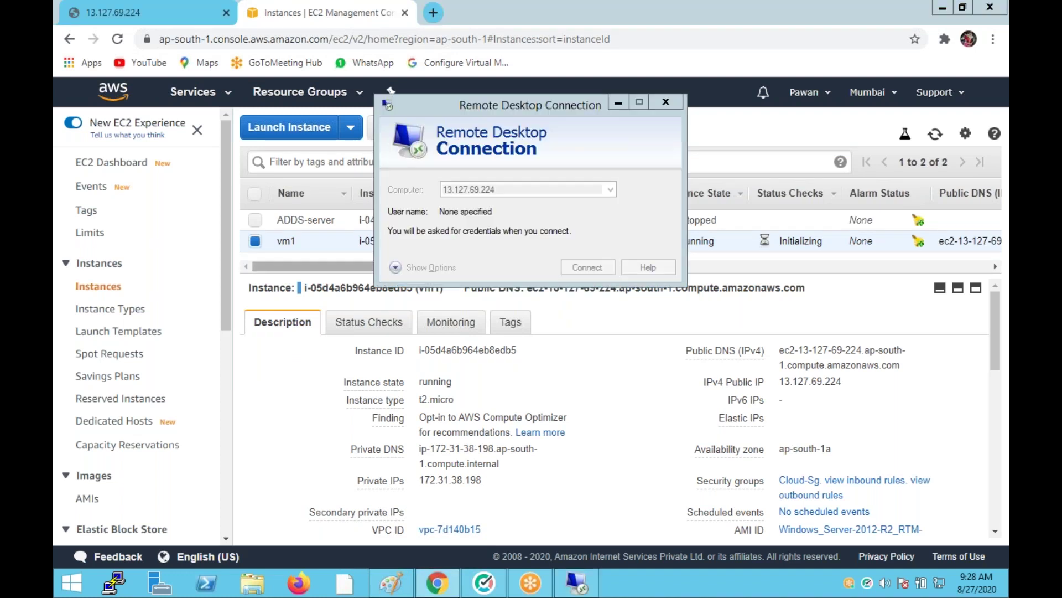
# Step: Log in to the remote computer as administrator with the account password and accept the connection prompt
pyautogui.write('administrator')
pyautogui.press('Tab')
pyautogui.write('*')
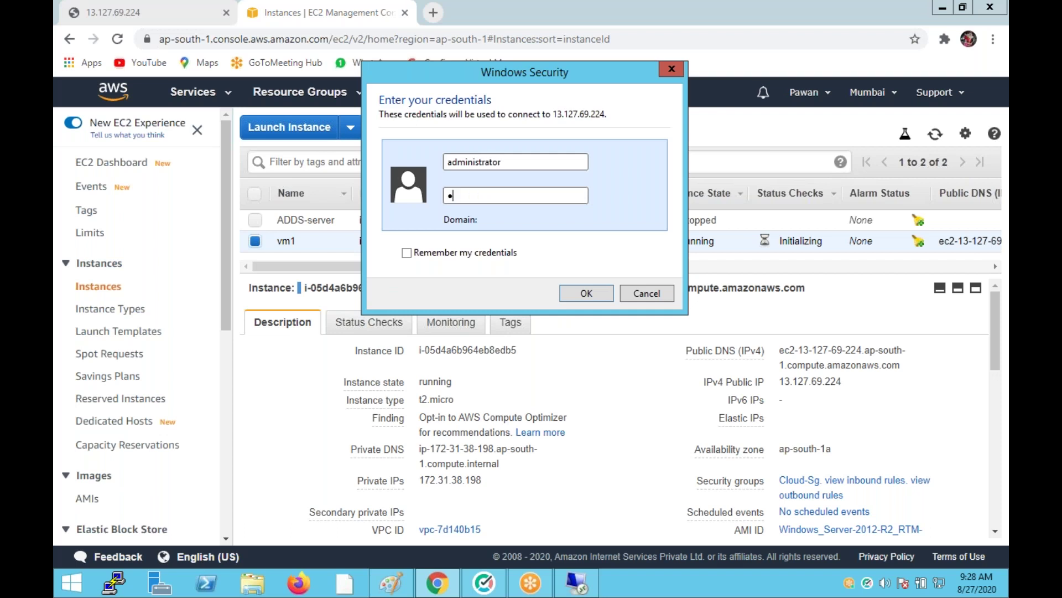
pyautogui.write('*********')
pyautogui.press('Return')
pyautogui.click(577, 385)
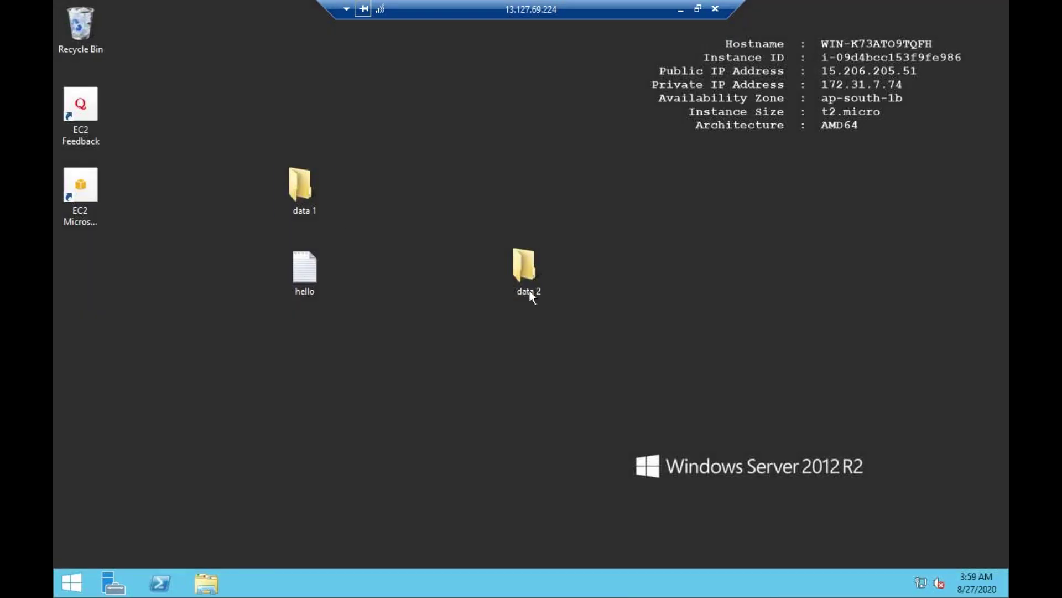
# Step: Check the files and instance details on the remote desktop, move its window aside and close the session
pyautogui.moveTo(306, 291)
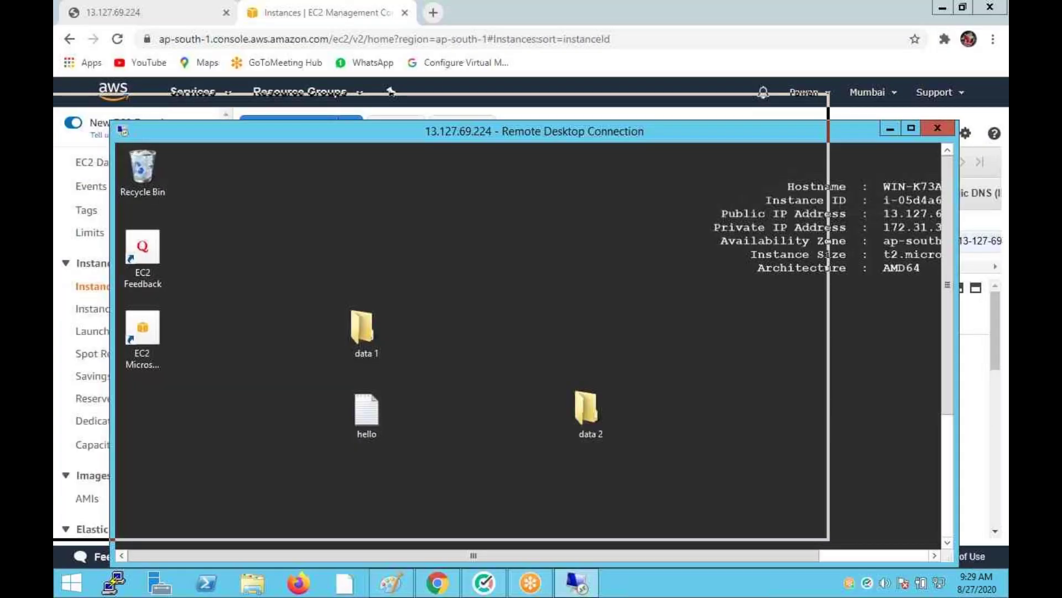
pyautogui.moveTo(633, 131); pyautogui.dragTo(503, 104)
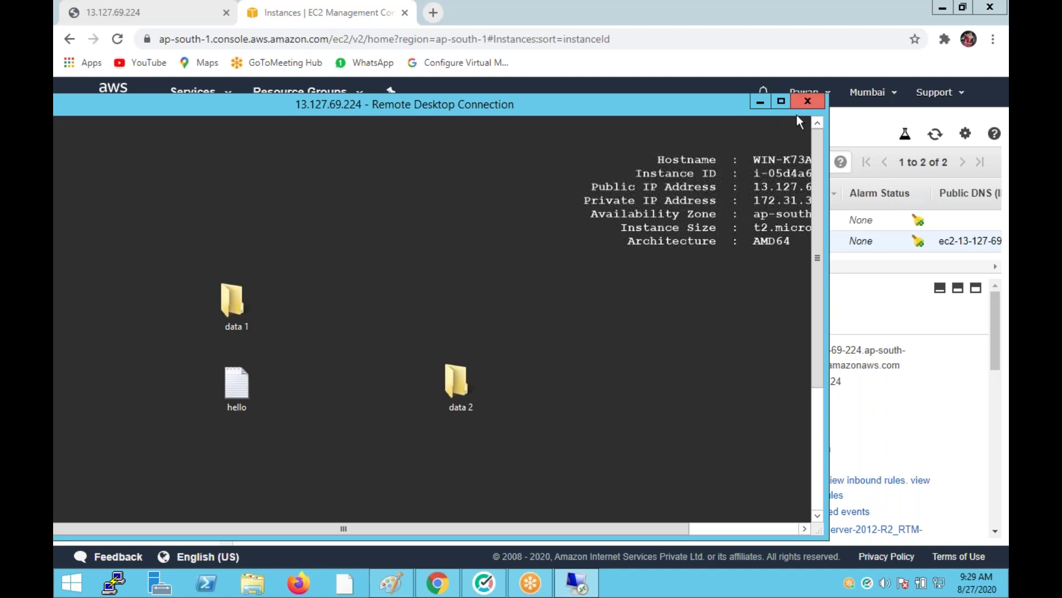
pyautogui.click(807, 101)
pyautogui.click(456, 342)
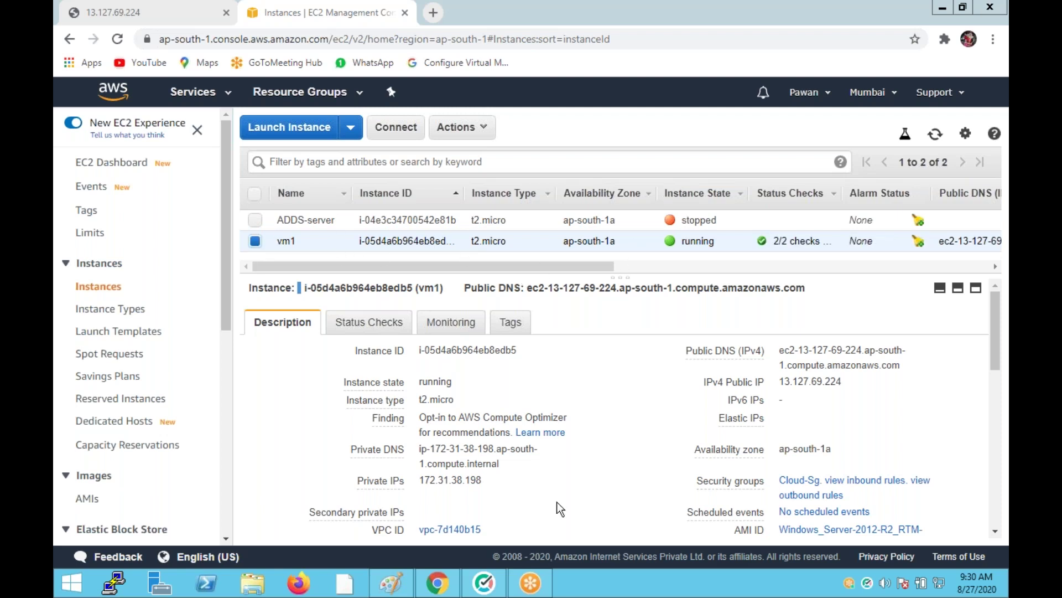
# Step: Try to detach the Webserver-vol1 volume from the running vm1 instance
pyautogui.click(457, 127)
pyautogui.click(264, 409)
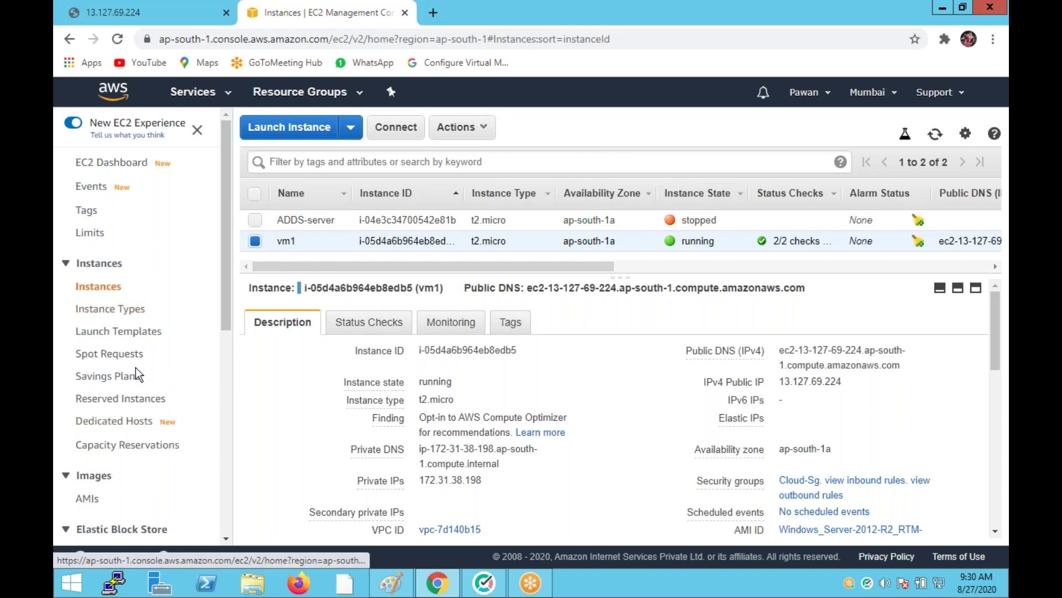
pyautogui.scroll(-3, 135, 367)
pyautogui.click(95, 404)
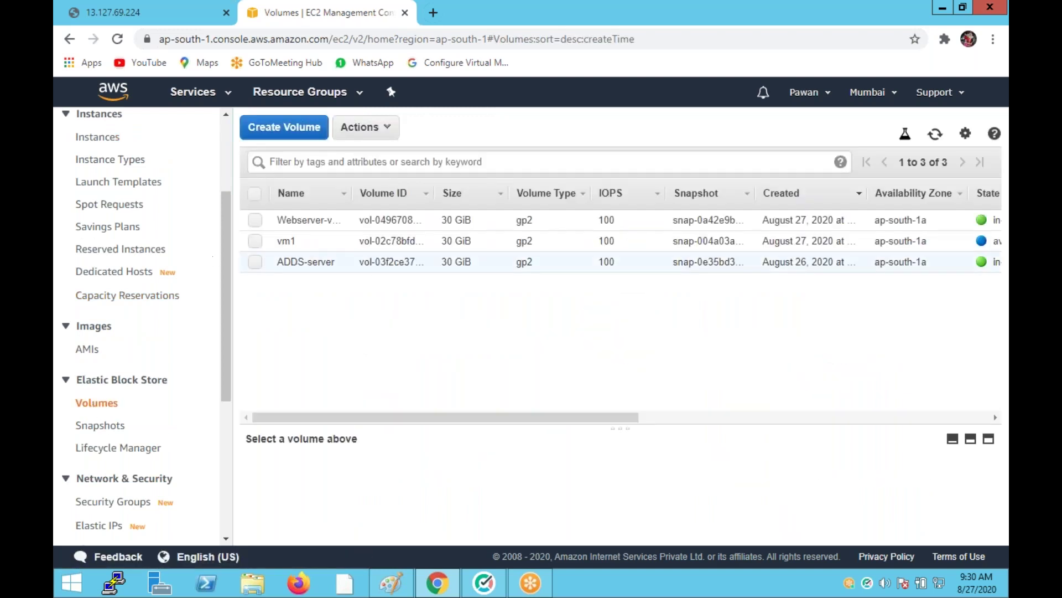
pyautogui.click(256, 240)
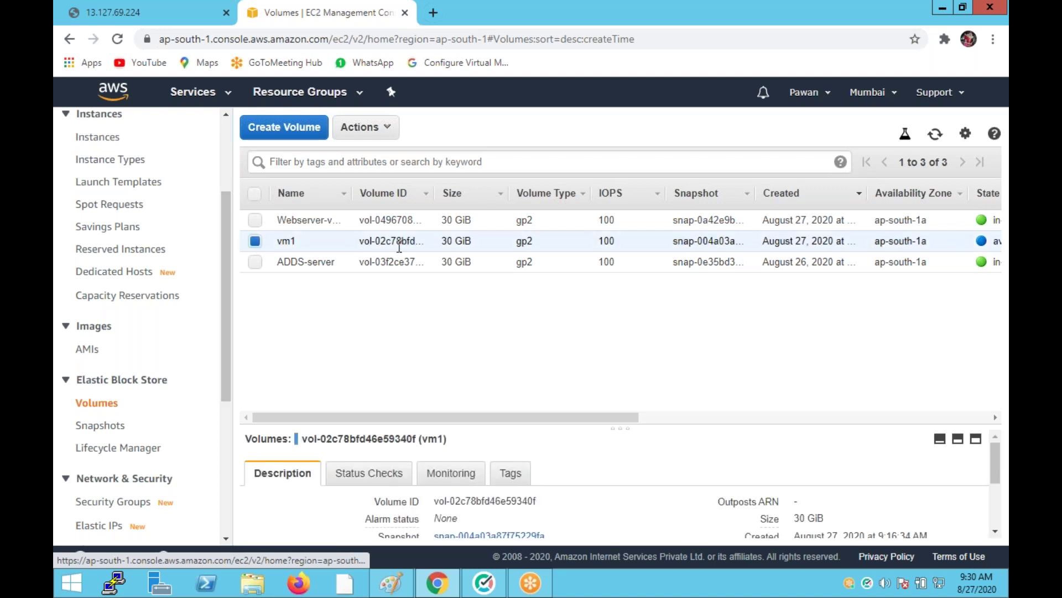
pyautogui.click(256, 244)
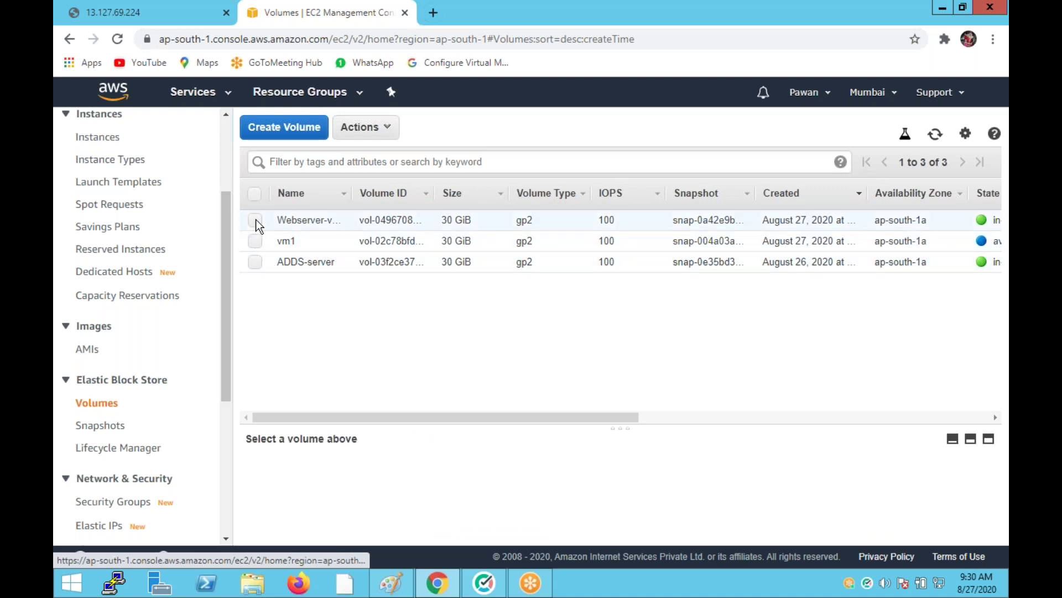
pyautogui.click(256, 219)
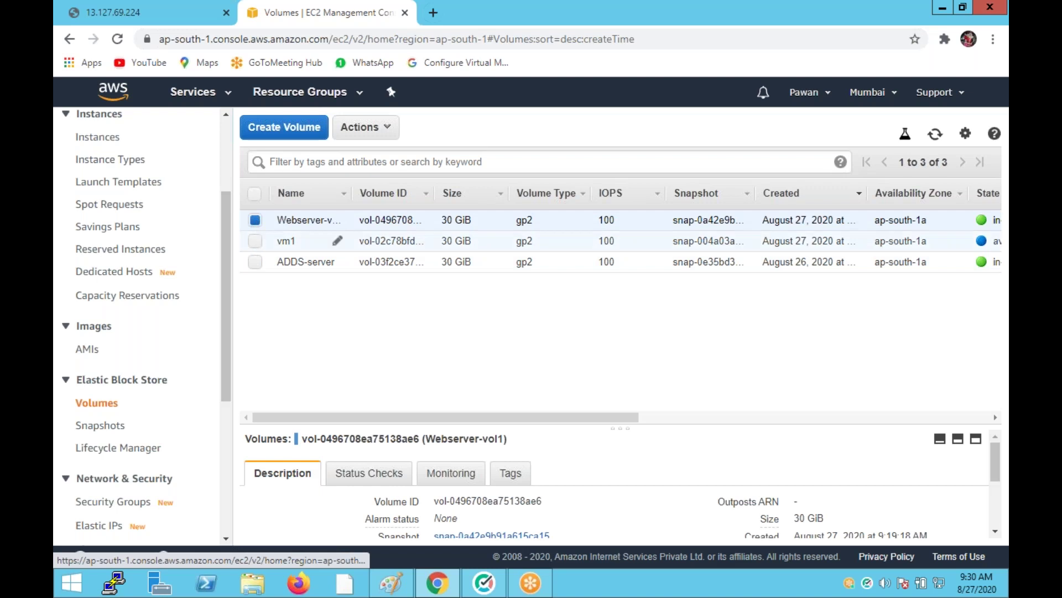
pyautogui.click(391, 129)
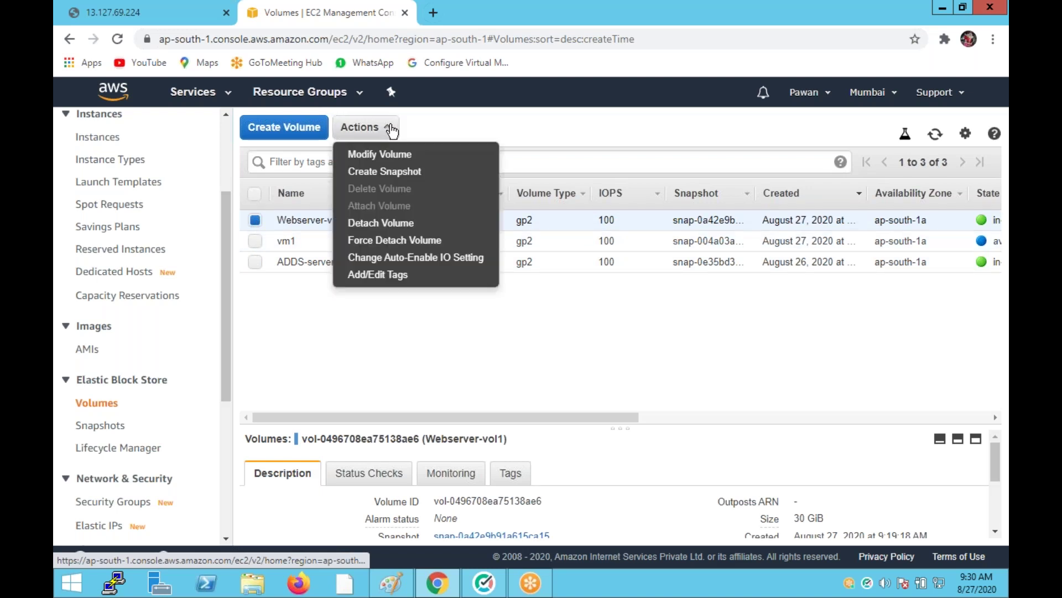
pyautogui.click(399, 222)
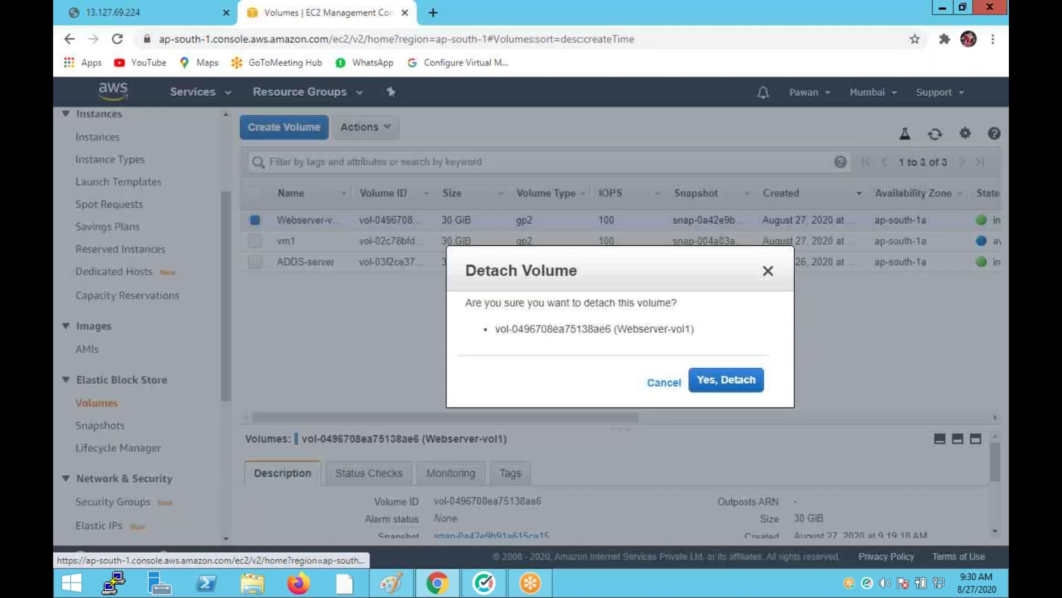
pyautogui.click(726, 381)
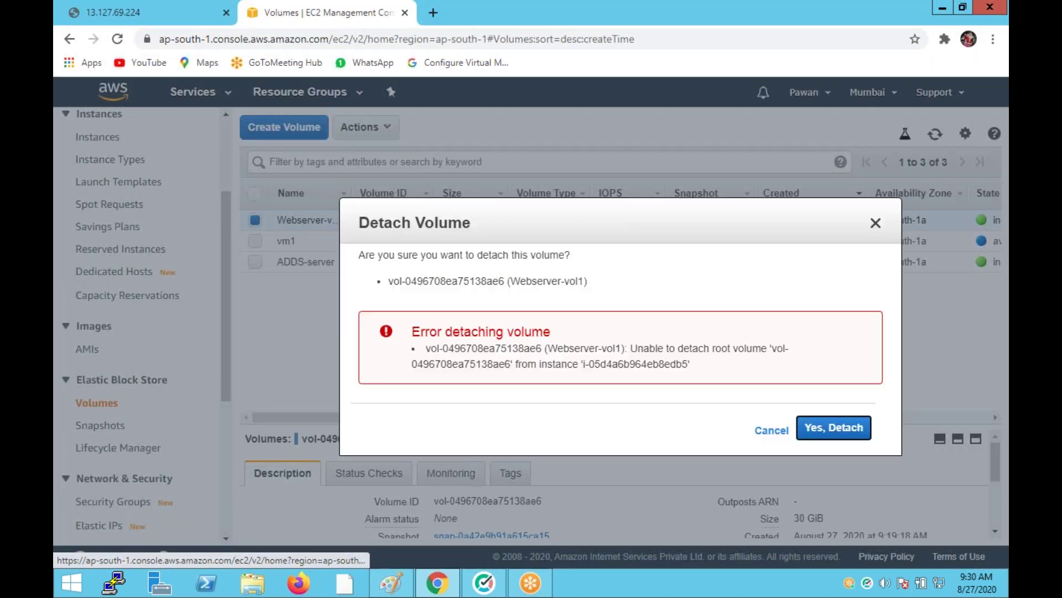
pyautogui.click(847, 439)
pyautogui.click(876, 222)
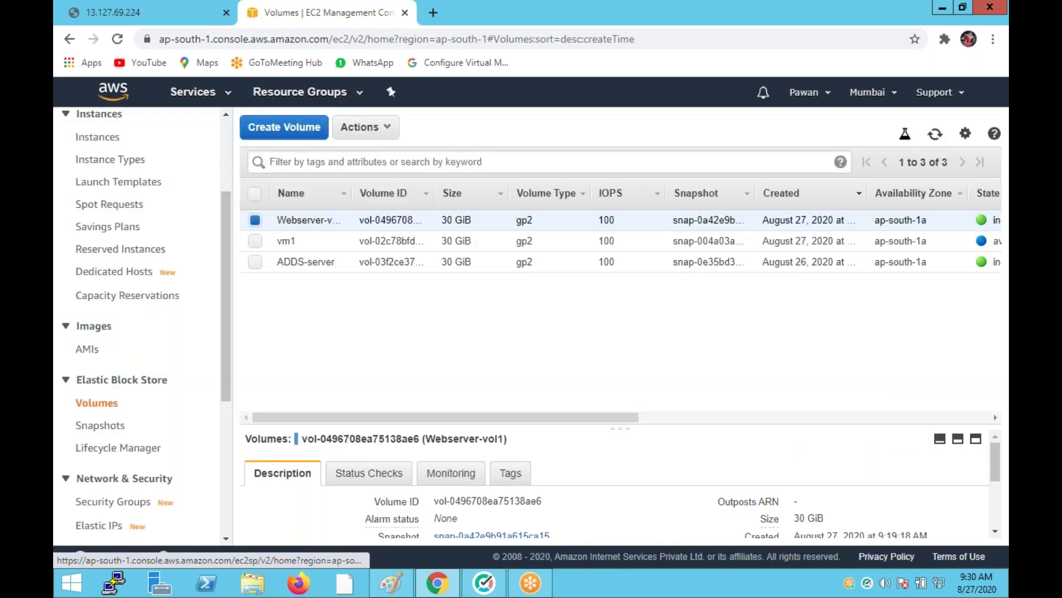
# Step: Stop the vm1 instance and confirm the stop request
pyautogui.scroll(5, 103, 362)
pyautogui.click(93, 289)
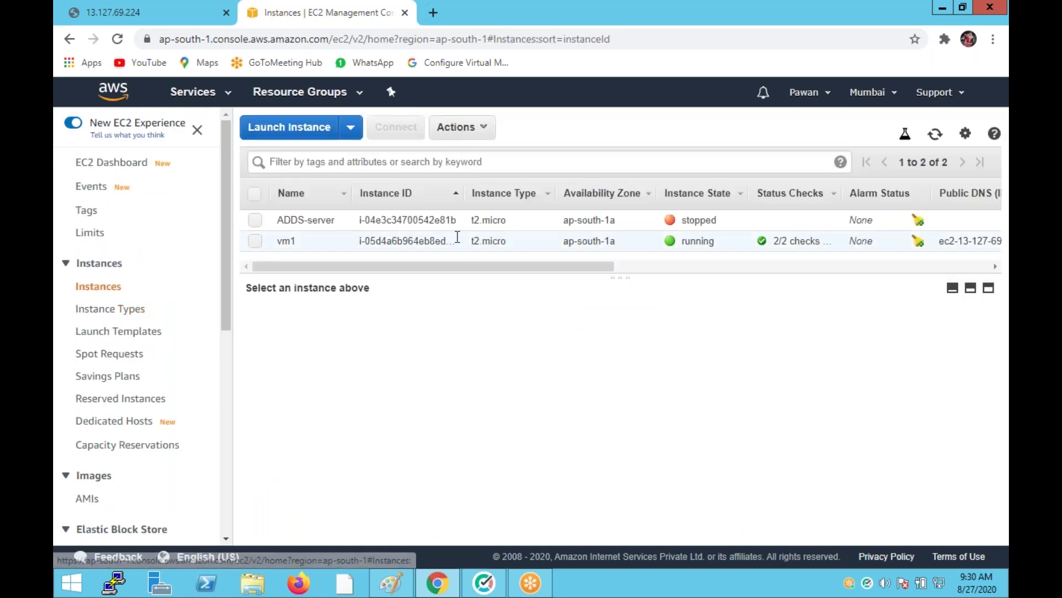
pyautogui.click(255, 243)
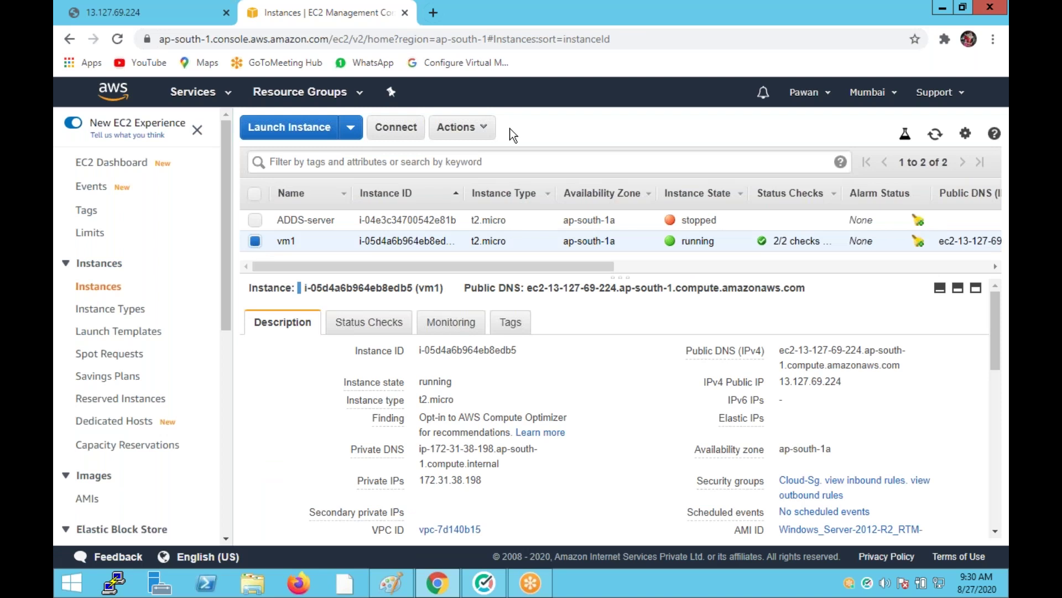
pyautogui.click(469, 127)
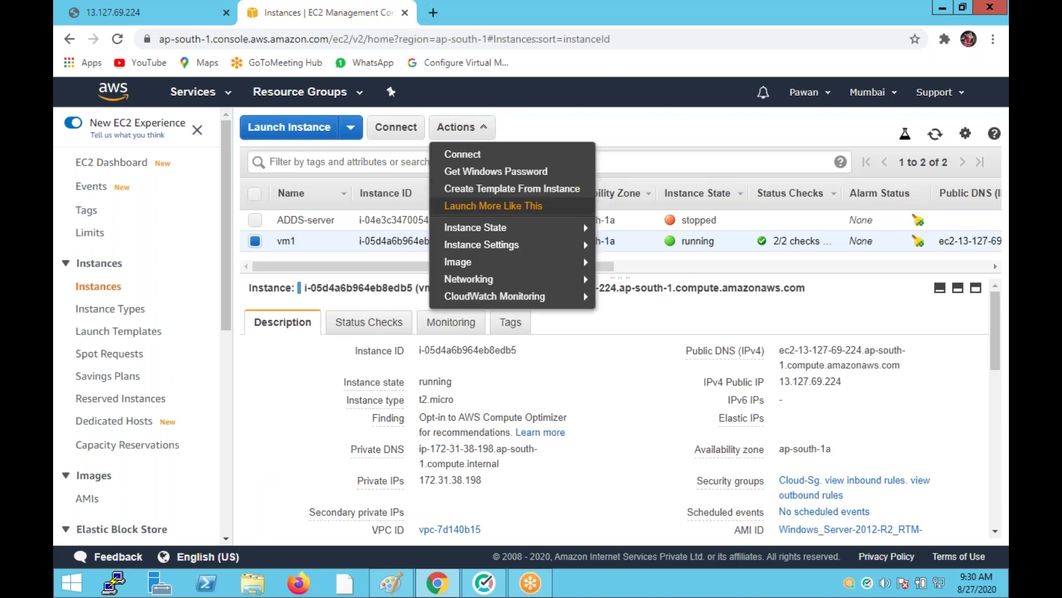
pyautogui.moveTo(553, 227)
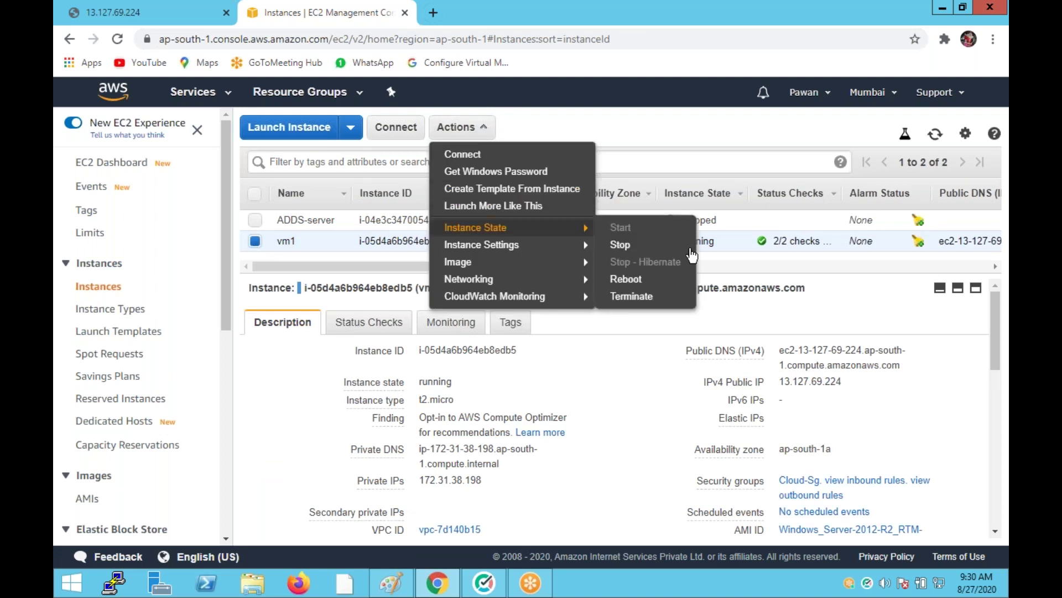
pyautogui.click(621, 245)
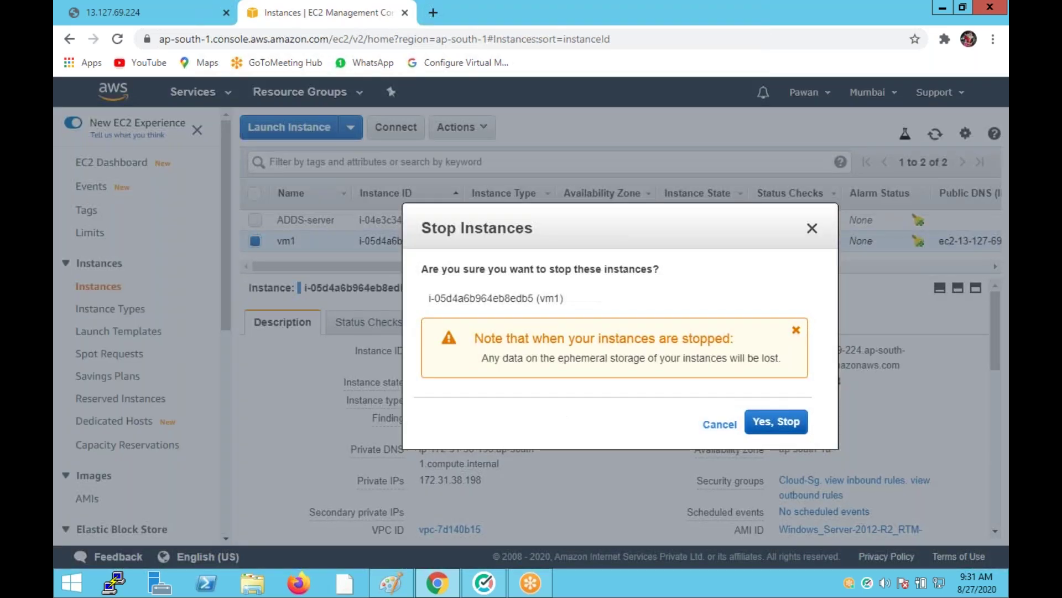
pyautogui.click(777, 422)
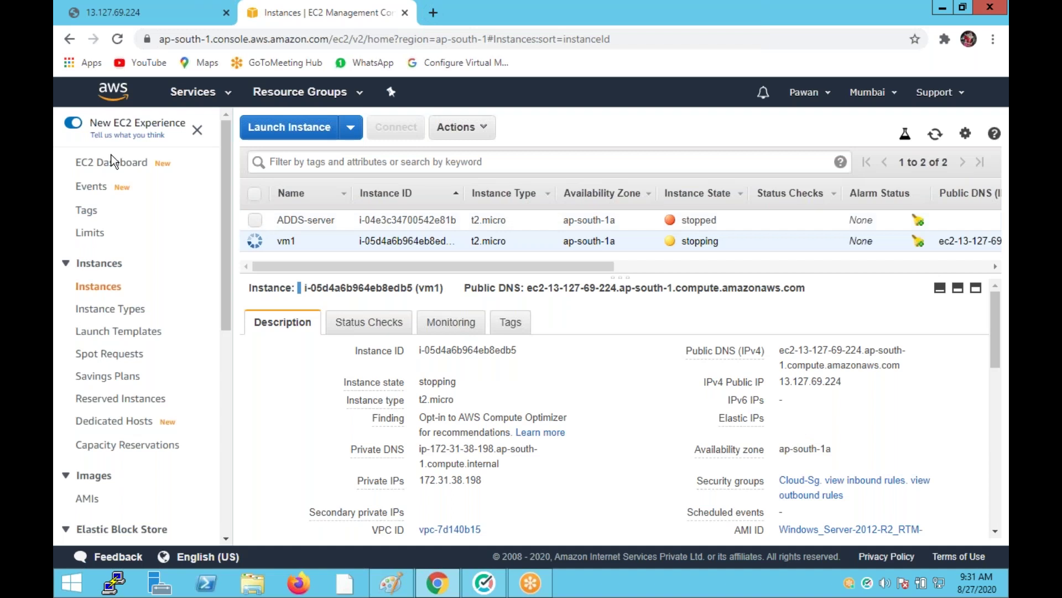
pyautogui.click(98, 289)
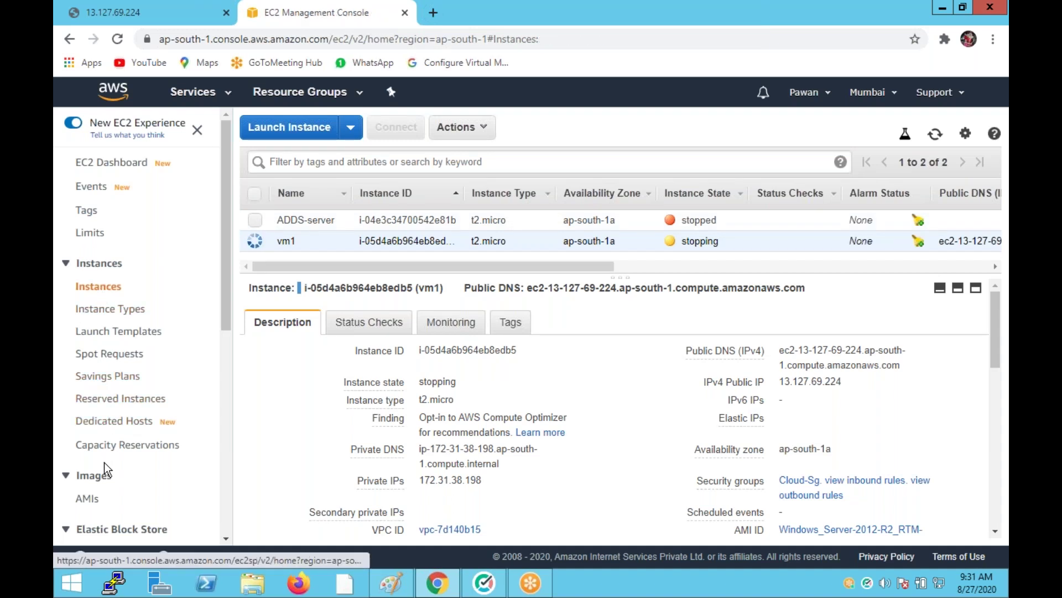
# Step: Detach the ADDS-server volume from its stopped instance in the Elastic Block Store volumes
pyautogui.scroll(-3, 101, 409)
pyautogui.click(99, 408)
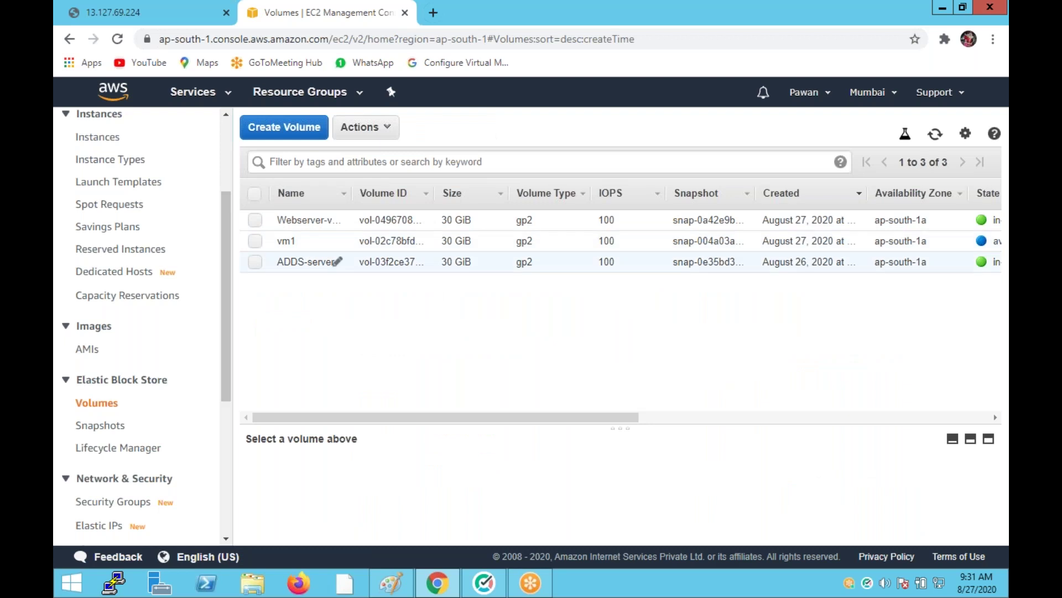
pyautogui.click(254, 264)
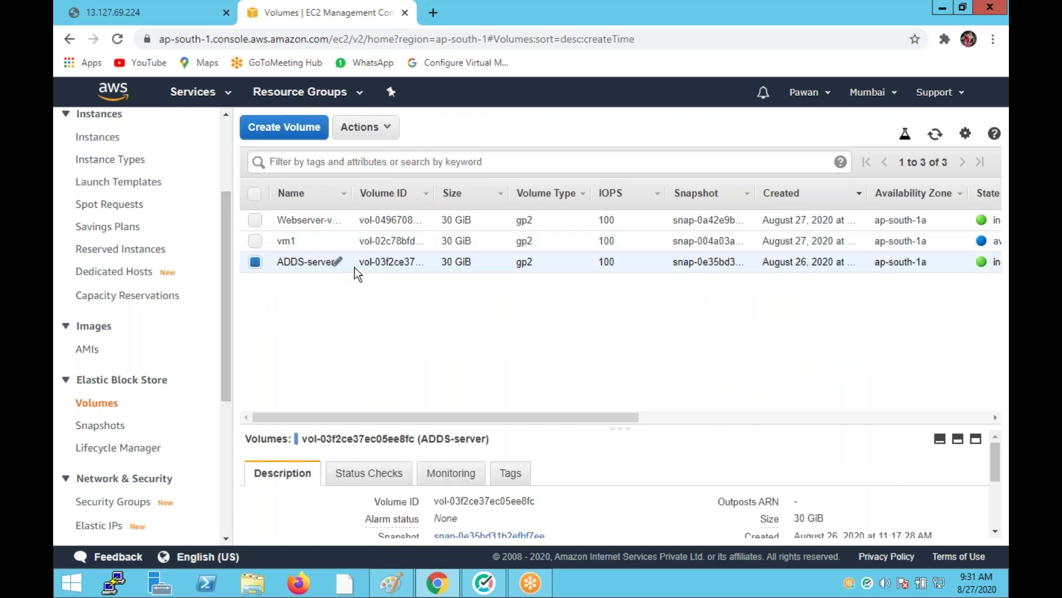
pyautogui.click(387, 122)
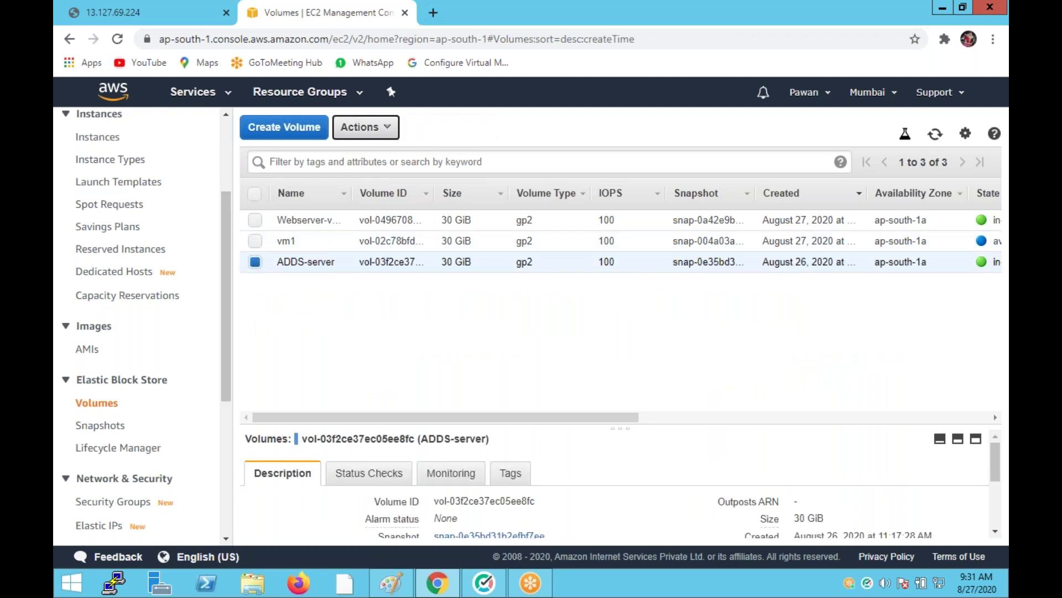
pyautogui.click(381, 222)
pyautogui.click(713, 381)
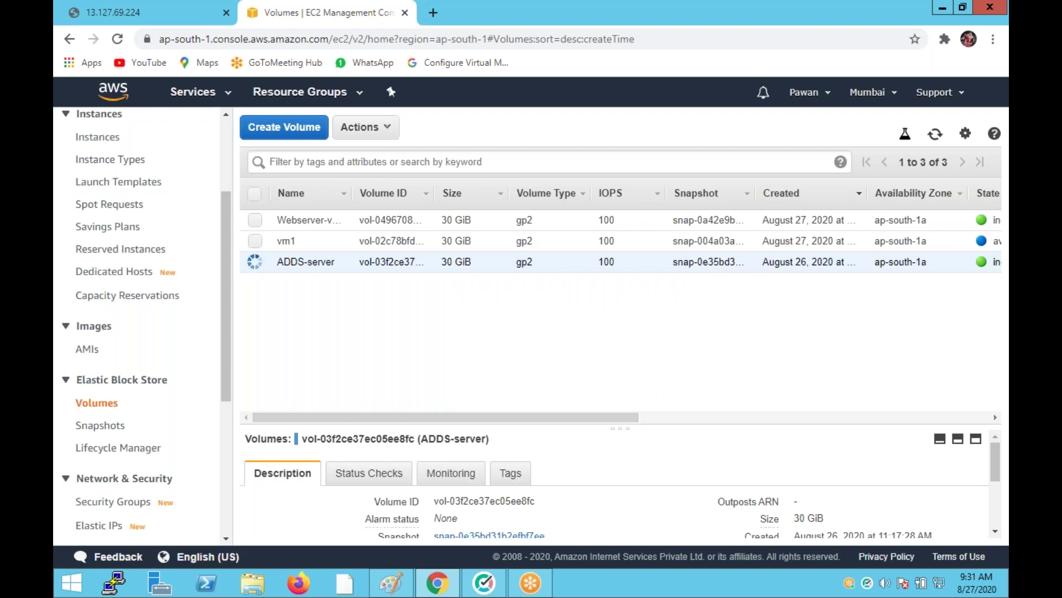
pyautogui.hscroll(1, 635, 418)
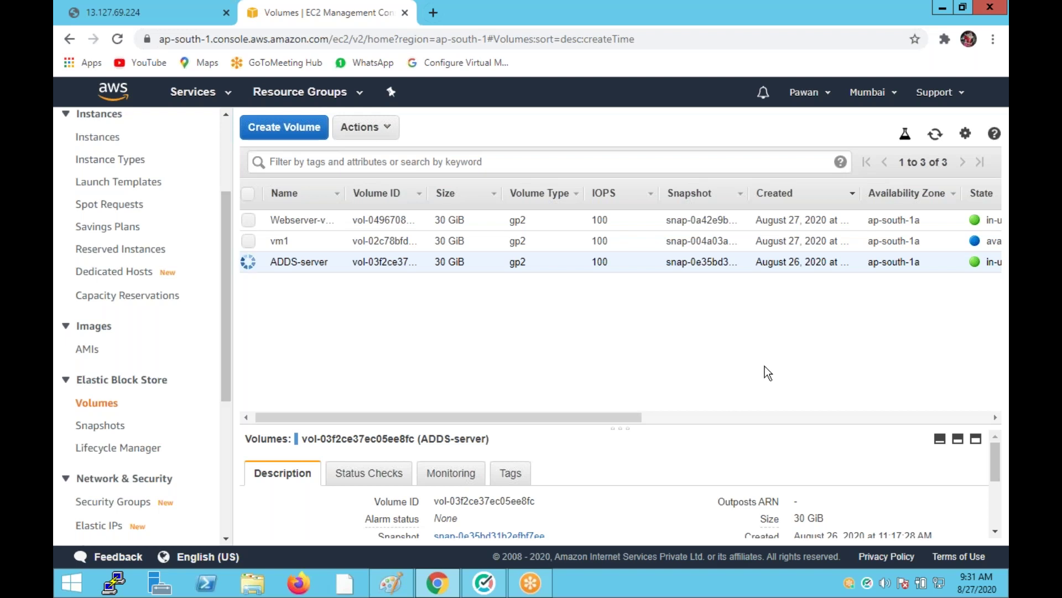
# Step: Detach the Webserver-vol1 volume, refresh the volume list and check the state of all volumes
pyautogui.moveTo(330, 220)
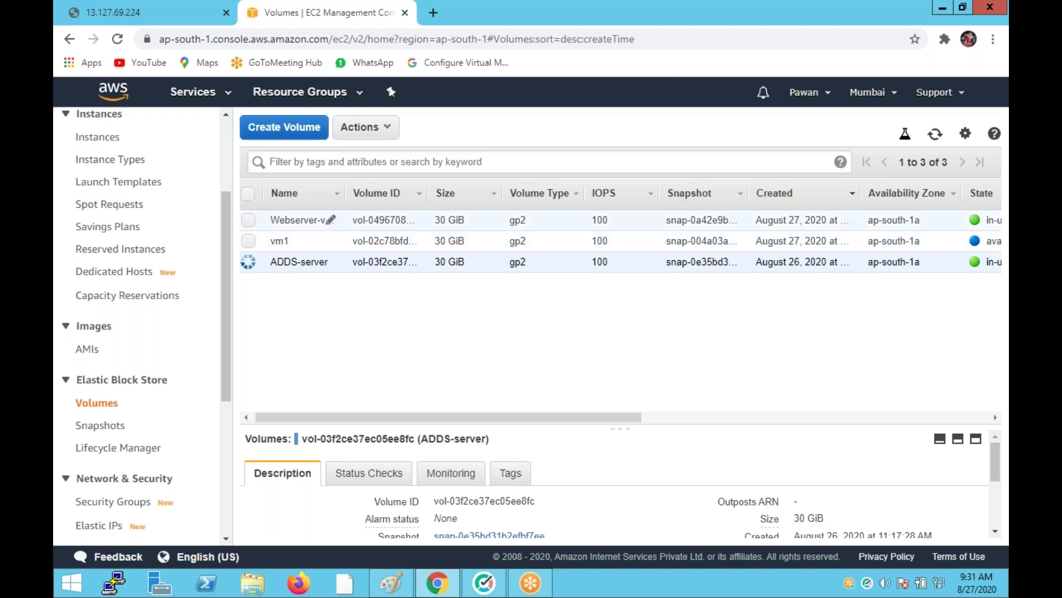
pyautogui.click(249, 220)
pyautogui.click(248, 261)
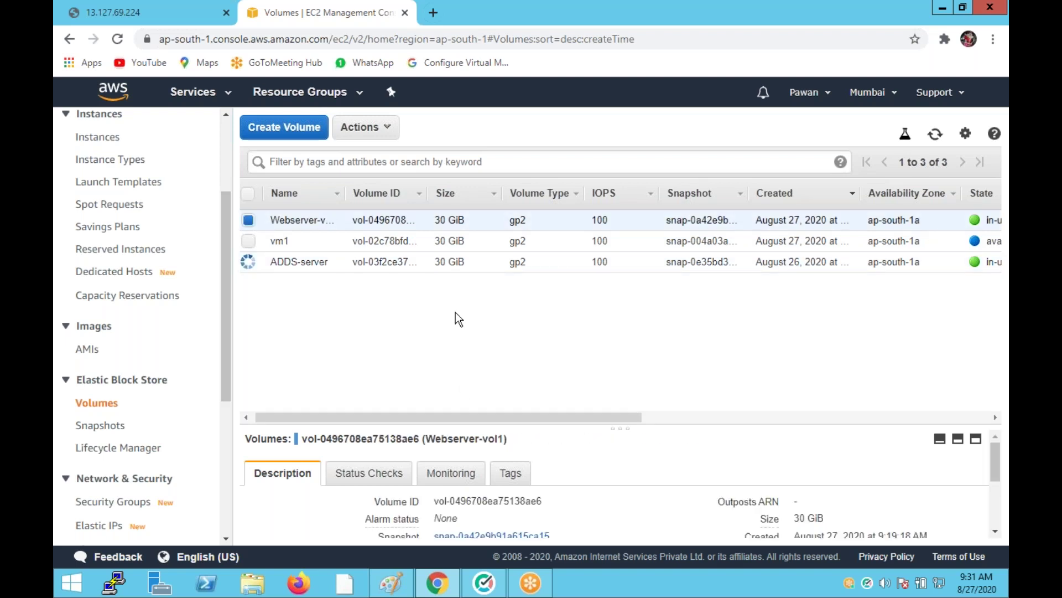
pyautogui.click(366, 126)
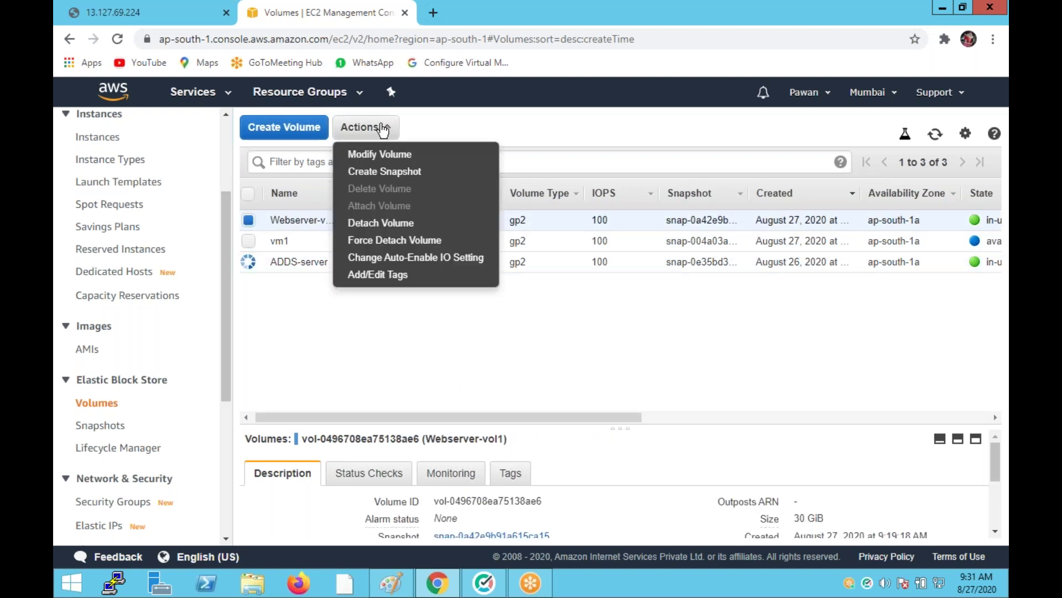
pyautogui.click(390, 224)
pyautogui.click(700, 379)
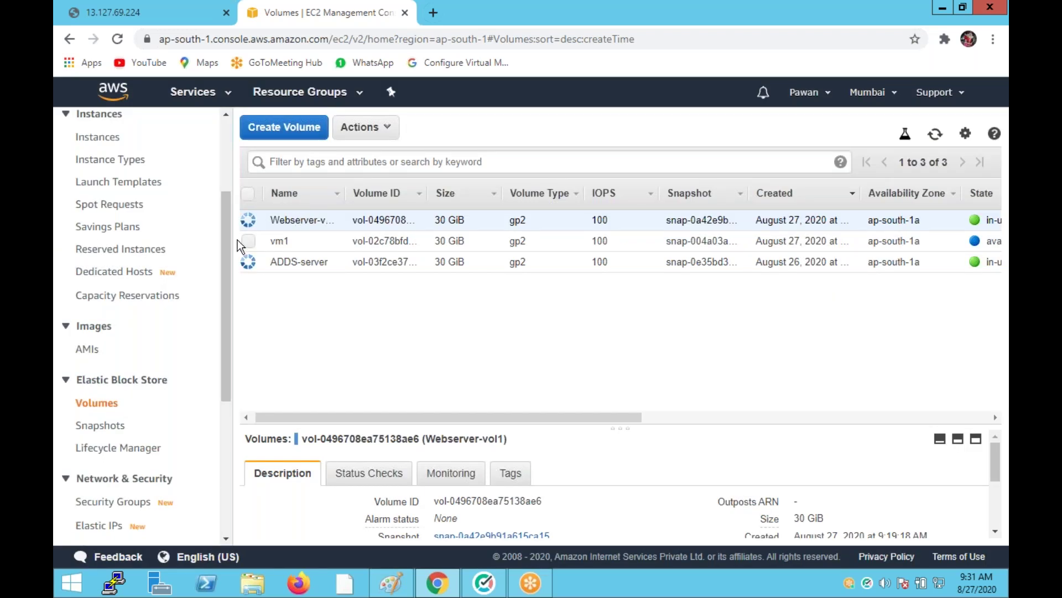
pyautogui.click(934, 139)
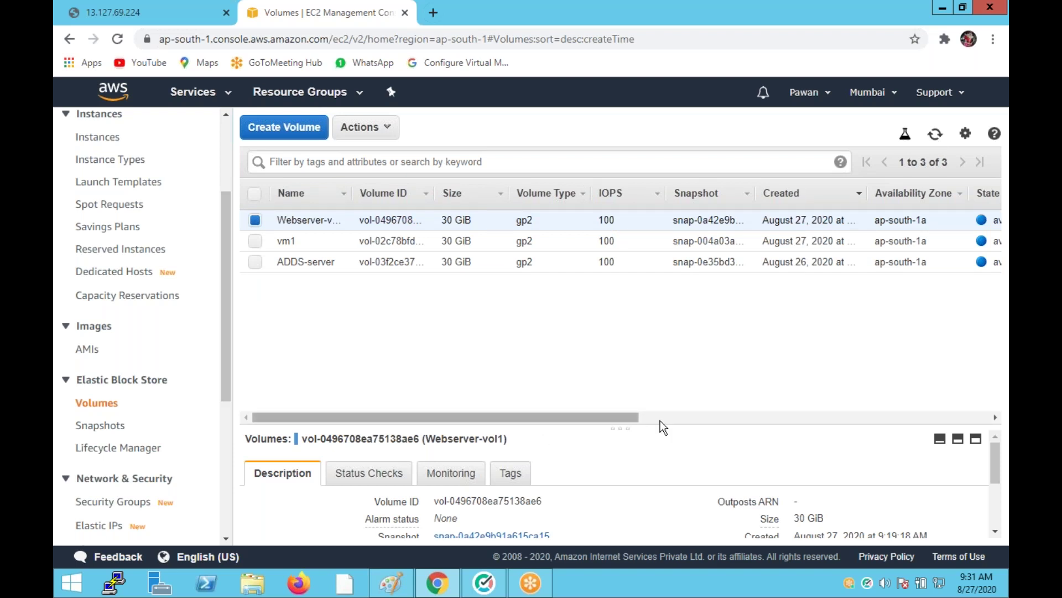
pyautogui.moveTo(659, 421); pyautogui.dragTo(718, 427)
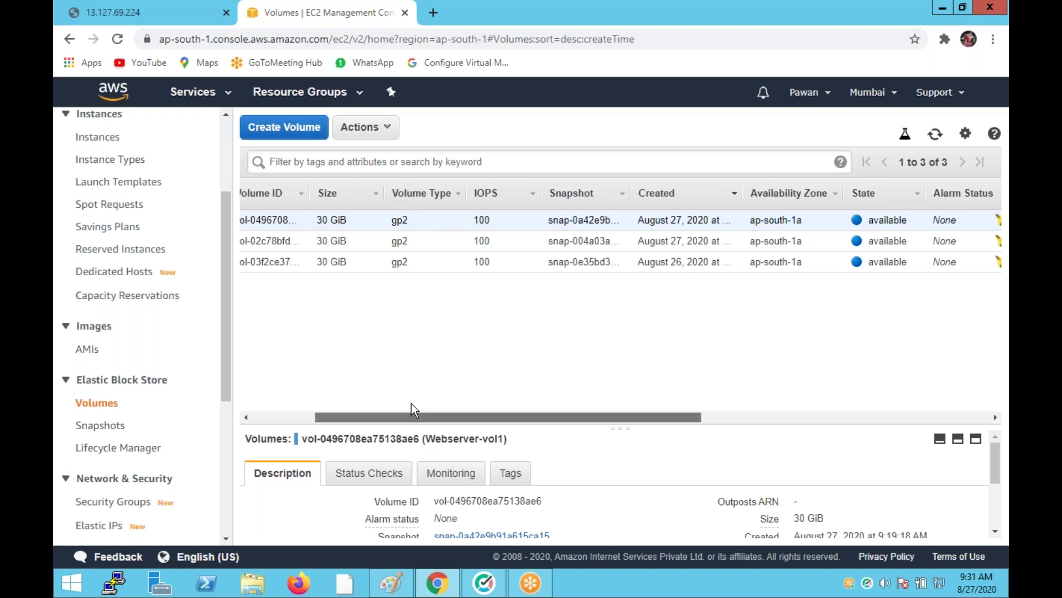
pyautogui.moveTo(411, 416); pyautogui.dragTo(287, 430)
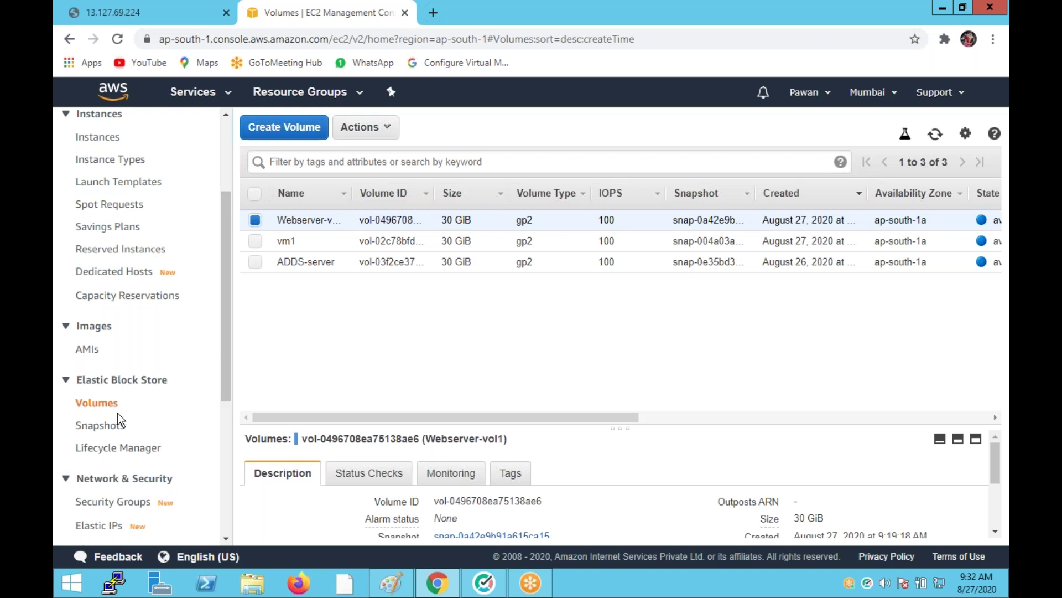
# Step: Try to start the vm1 instance without a root volume attached, then clear its selection
pyautogui.scroll(3, 119, 410)
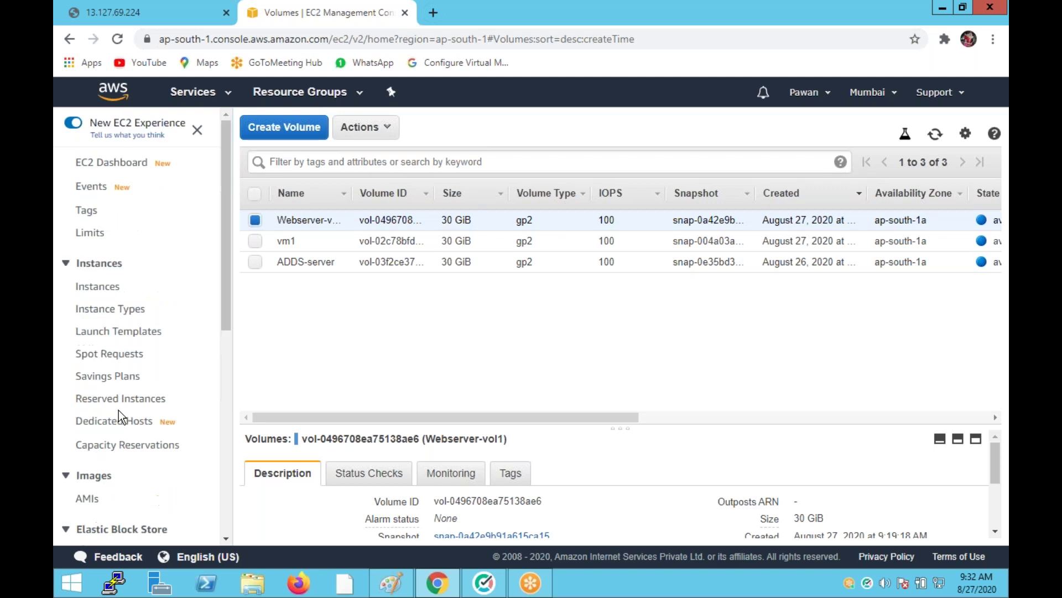
pyautogui.click(97, 286)
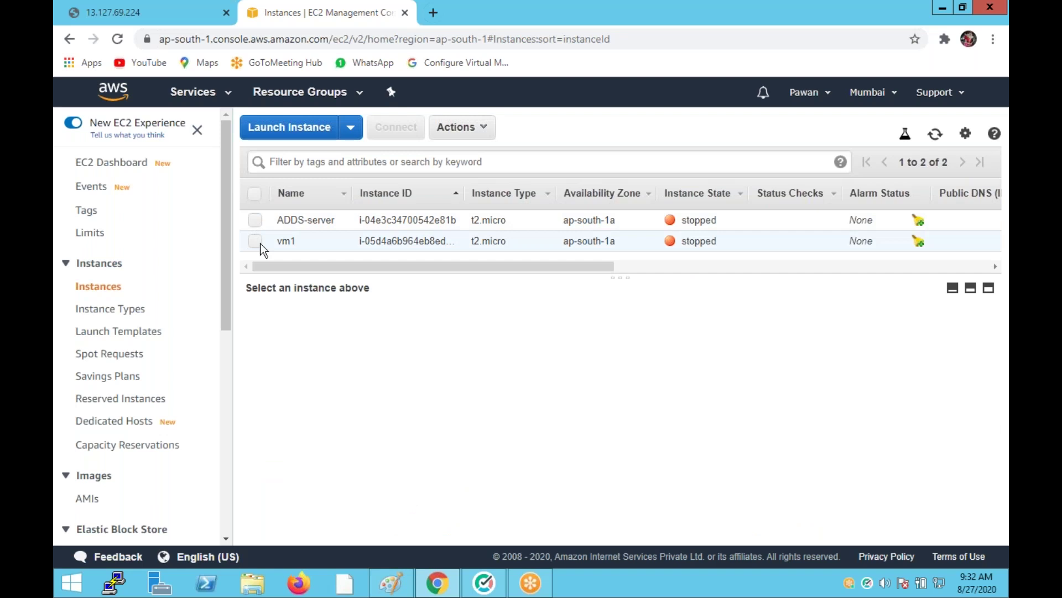
pyautogui.click(255, 241)
pyautogui.click(462, 127)
pyautogui.moveTo(498, 227)
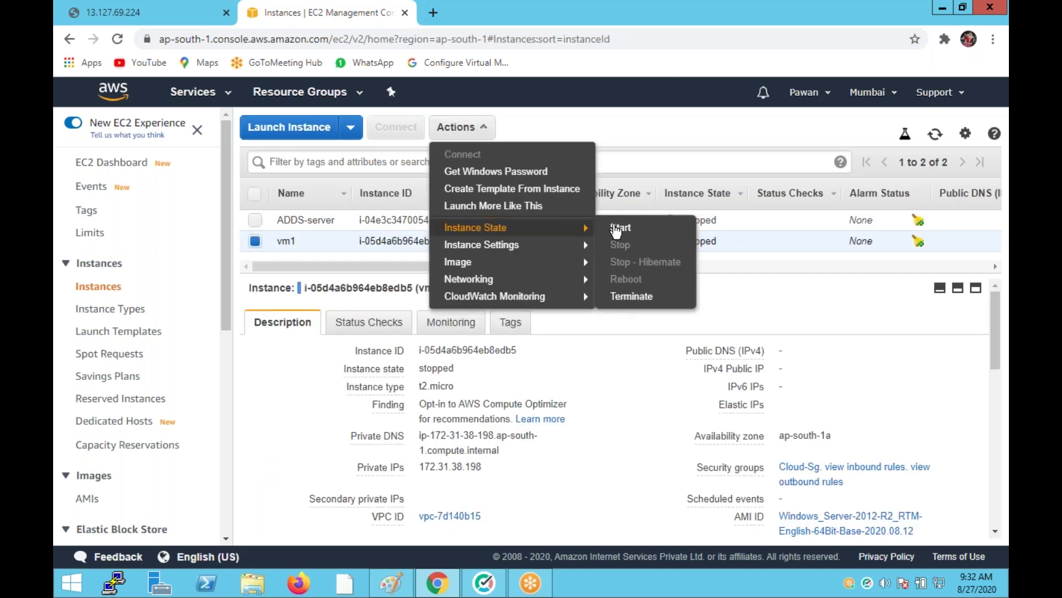
pyautogui.click(617, 228)
pyautogui.click(724, 384)
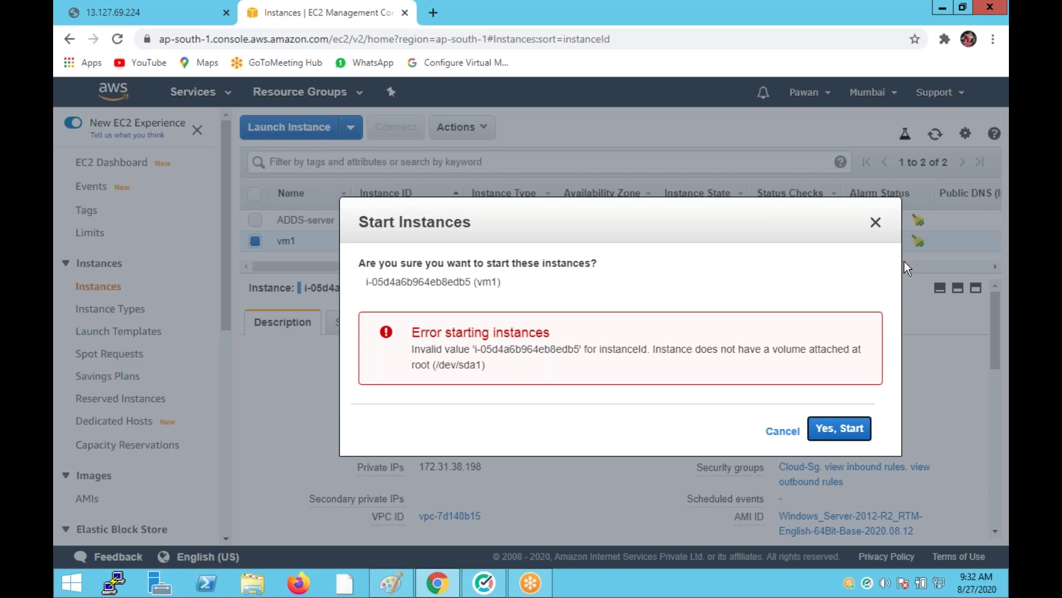
pyautogui.click(876, 223)
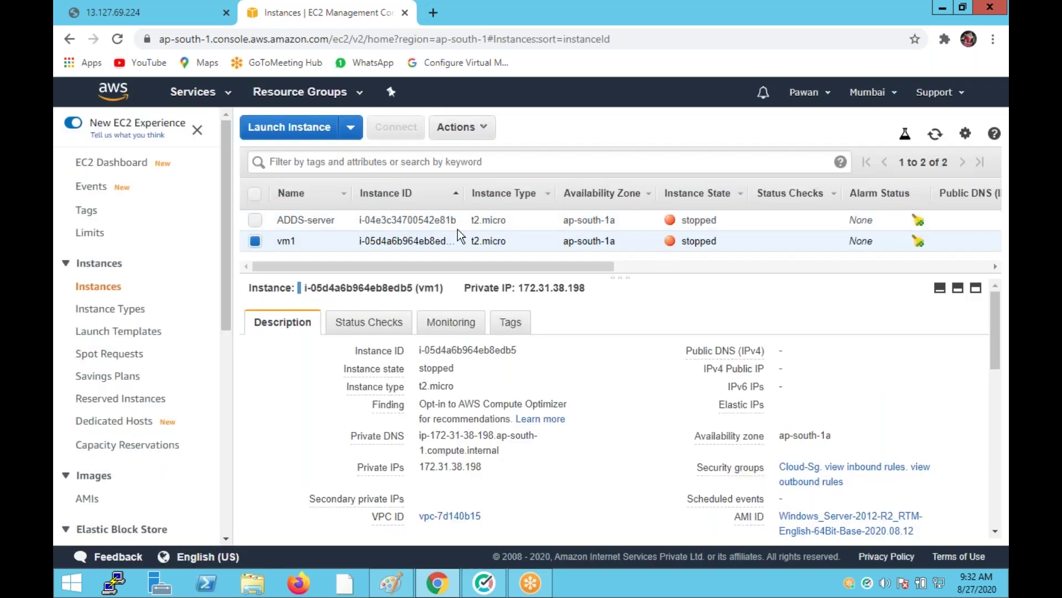
pyautogui.click(256, 241)
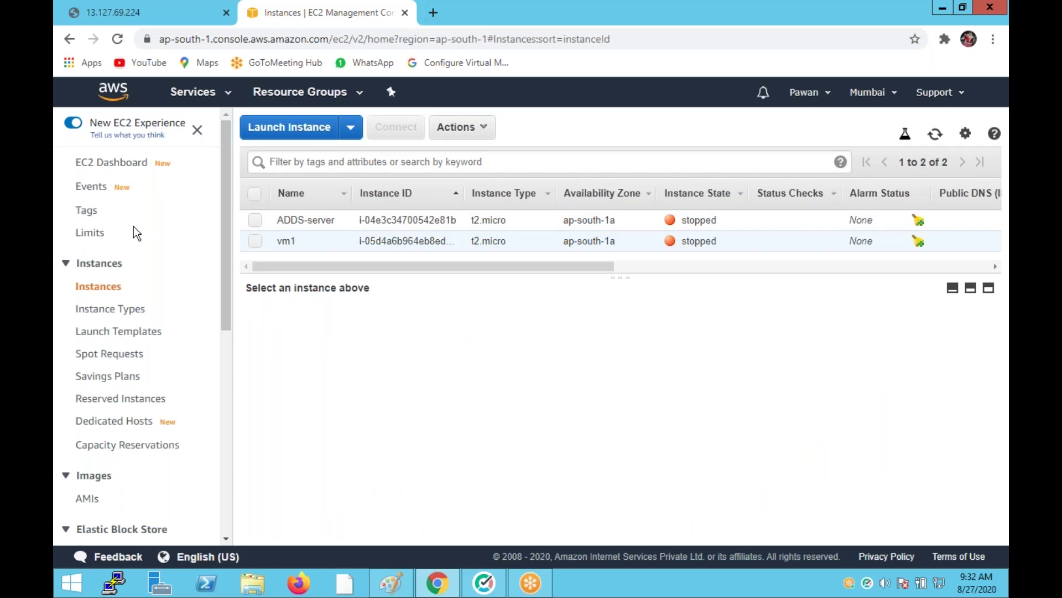
# Step: Try to start the ADDS-server instance without a root volume attached, then dismiss the start request
pyautogui.click(255, 220)
pyautogui.click(481, 126)
pyautogui.moveTo(520, 237)
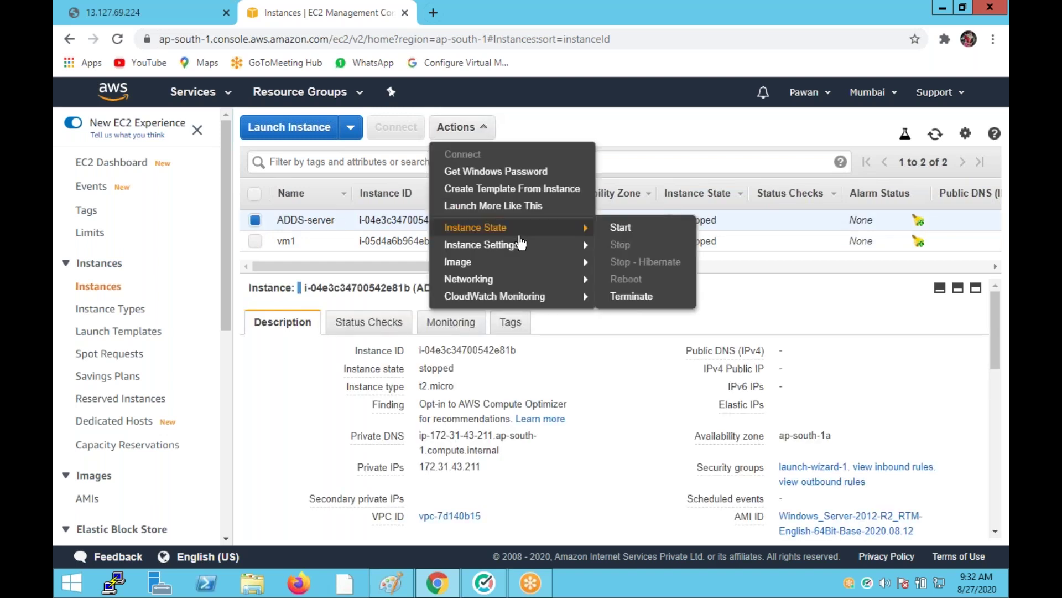
pyautogui.click(621, 227)
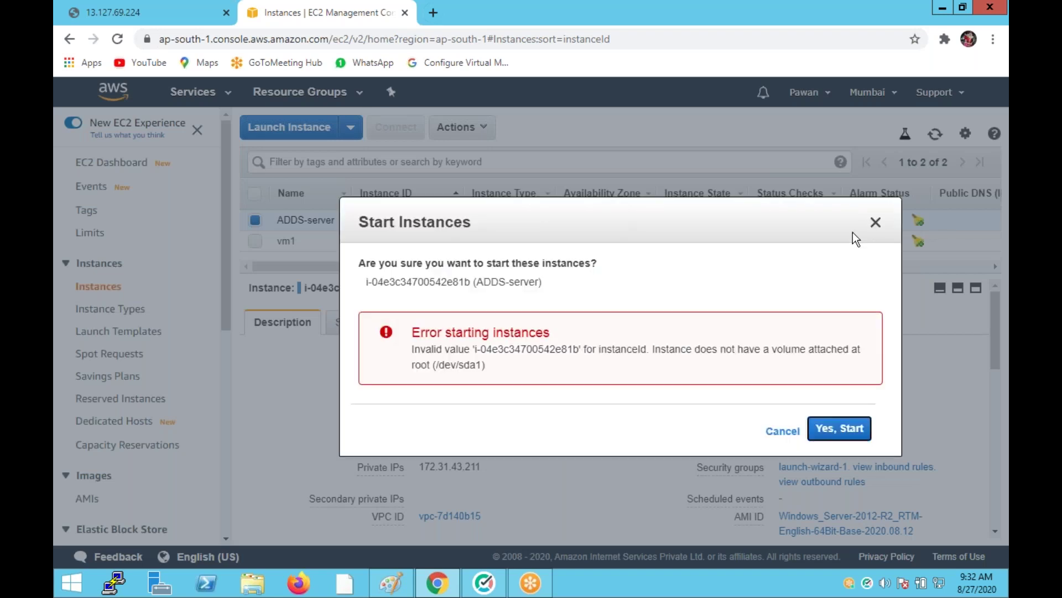
pyautogui.click(876, 223)
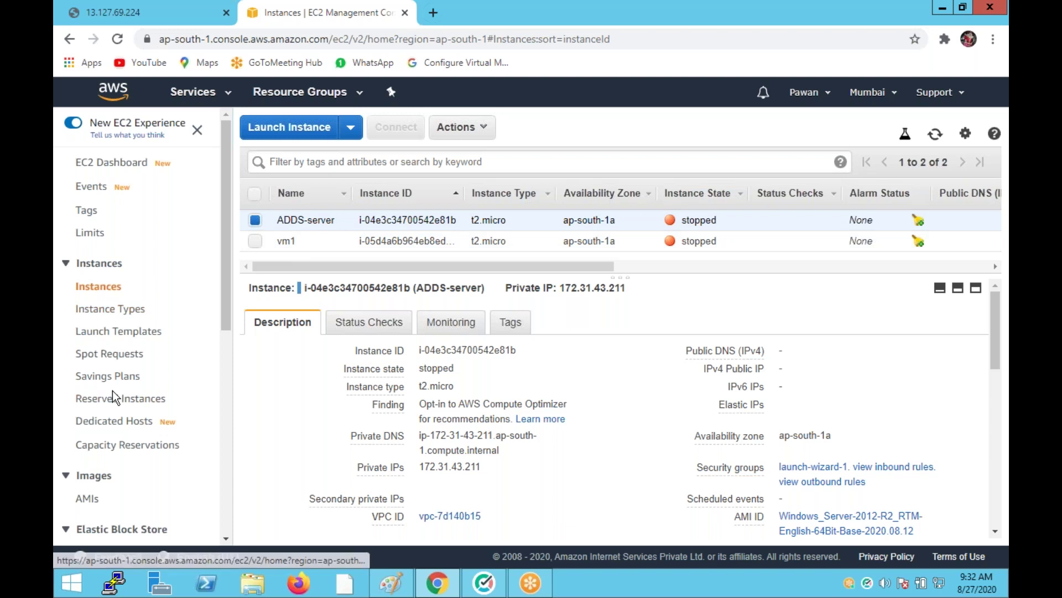
# Step: Attach the Webserver-vol1 volume to the stopped ADDS-server instance as device /dev/sda1
pyautogui.scroll(-3, 111, 390)
pyautogui.click(106, 408)
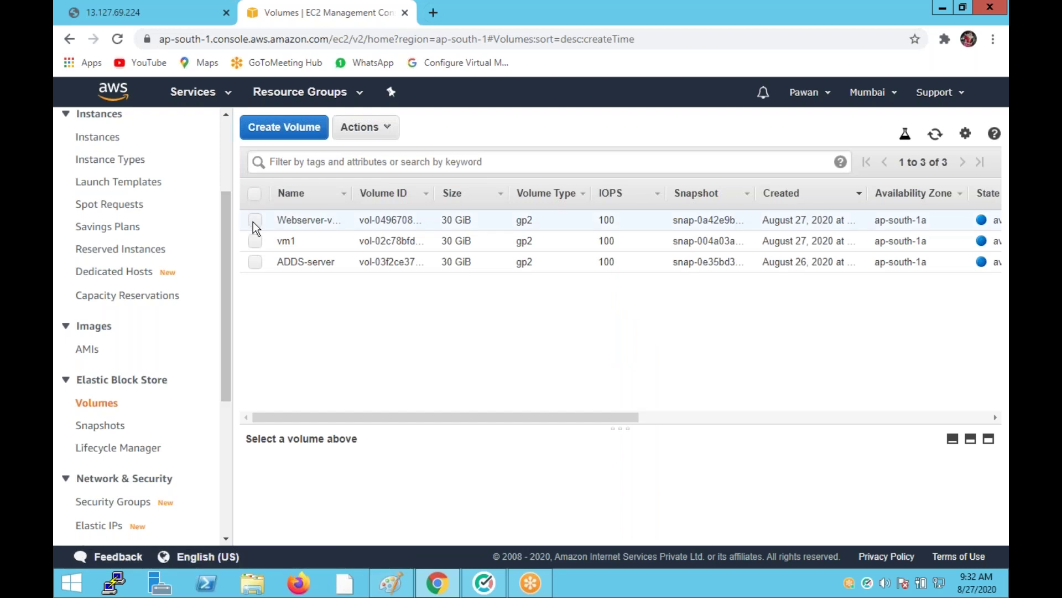
pyautogui.click(254, 220)
pyautogui.click(378, 129)
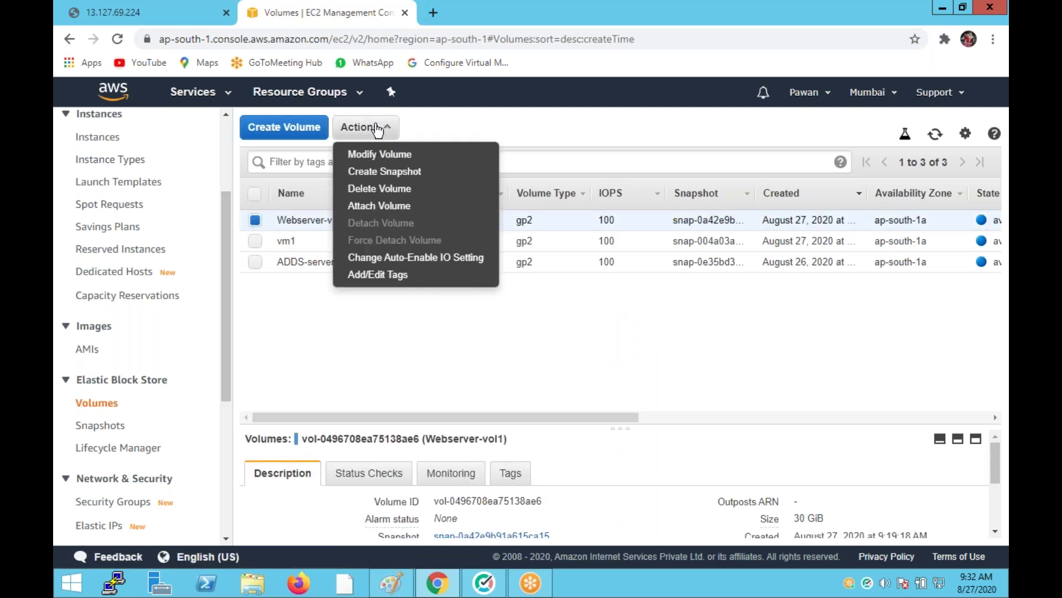
pyautogui.click(391, 209)
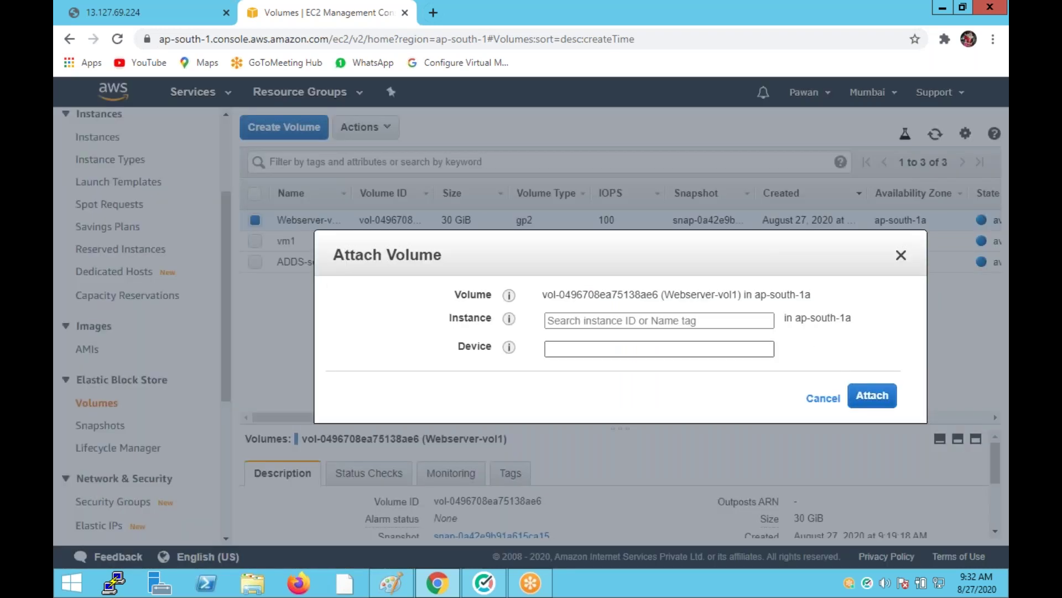
pyautogui.click(719, 321)
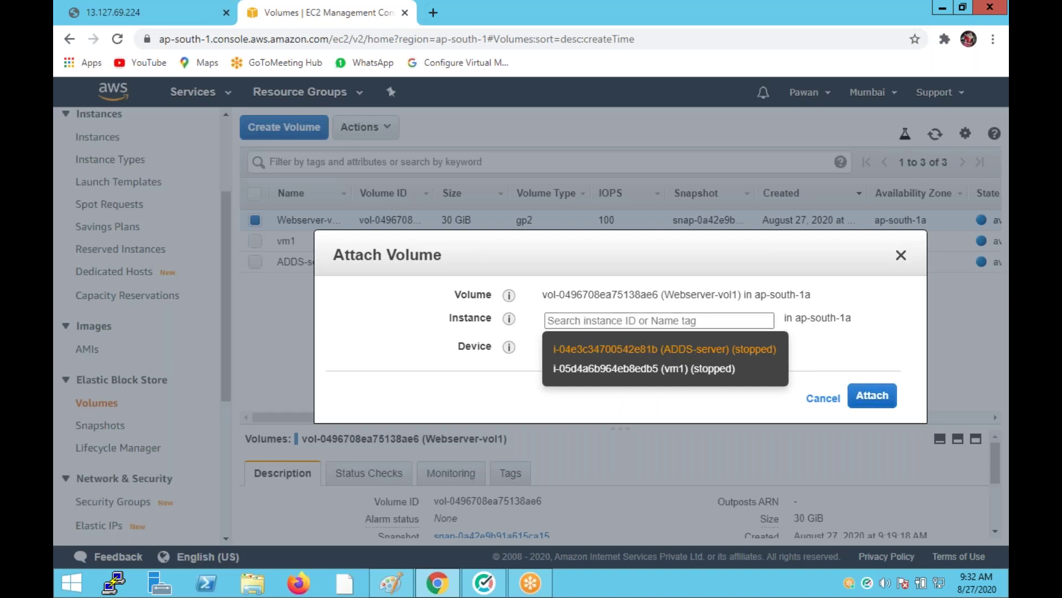
pyautogui.click(692, 349)
pyautogui.press('BackSpace')
pyautogui.press('BackSpace')
pyautogui.press('BackSpace')
pyautogui.press('BackSpace')
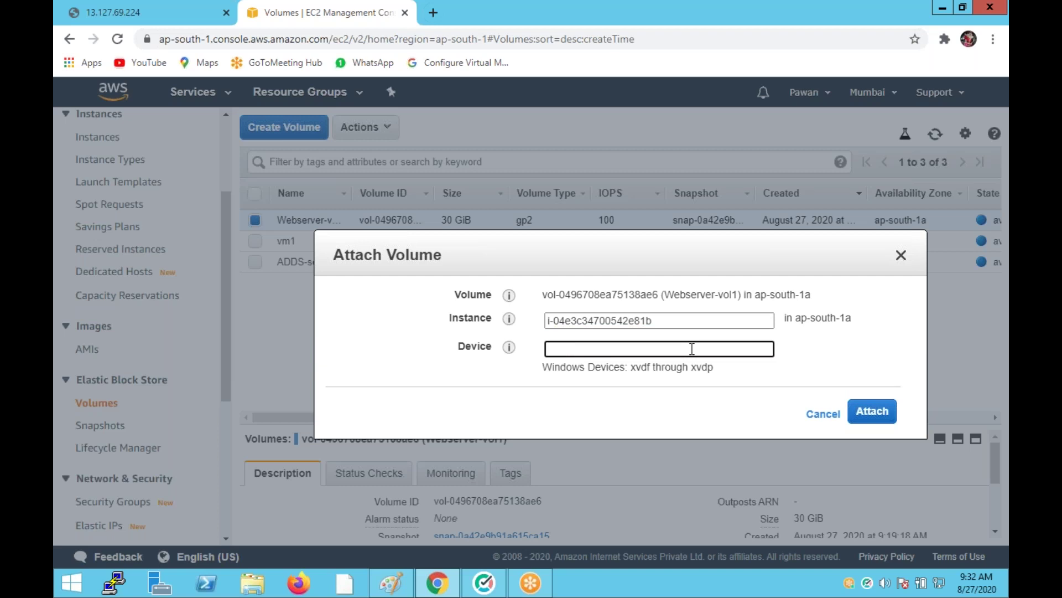
pyautogui.write('/dev/sda1')
pyautogui.click(879, 419)
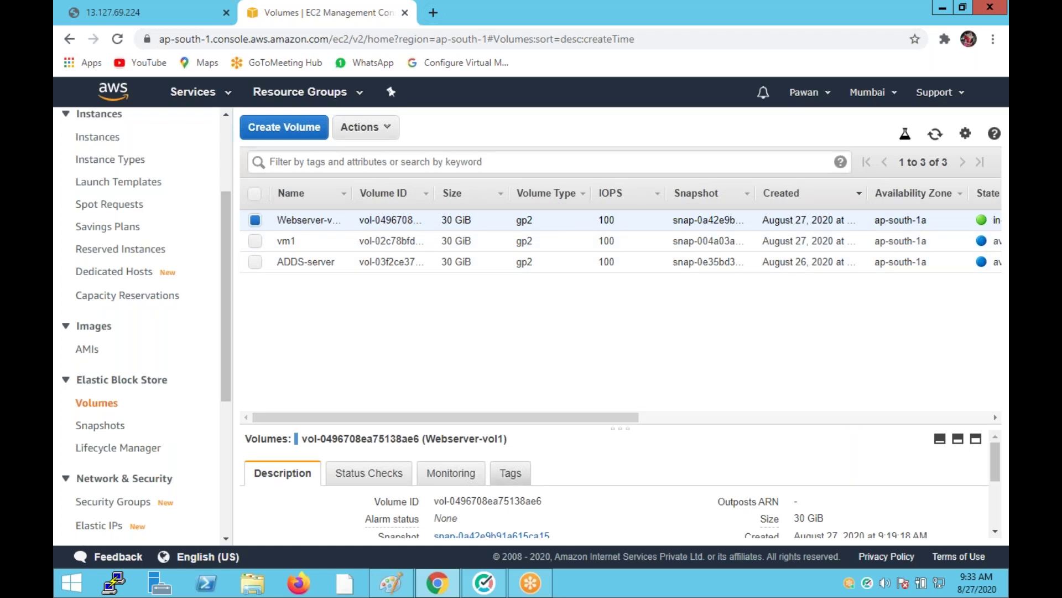
# Step: Check the attachment information of the Webserver-vol1 volume and open the instance it is attached to
pyautogui.click(769, 417)
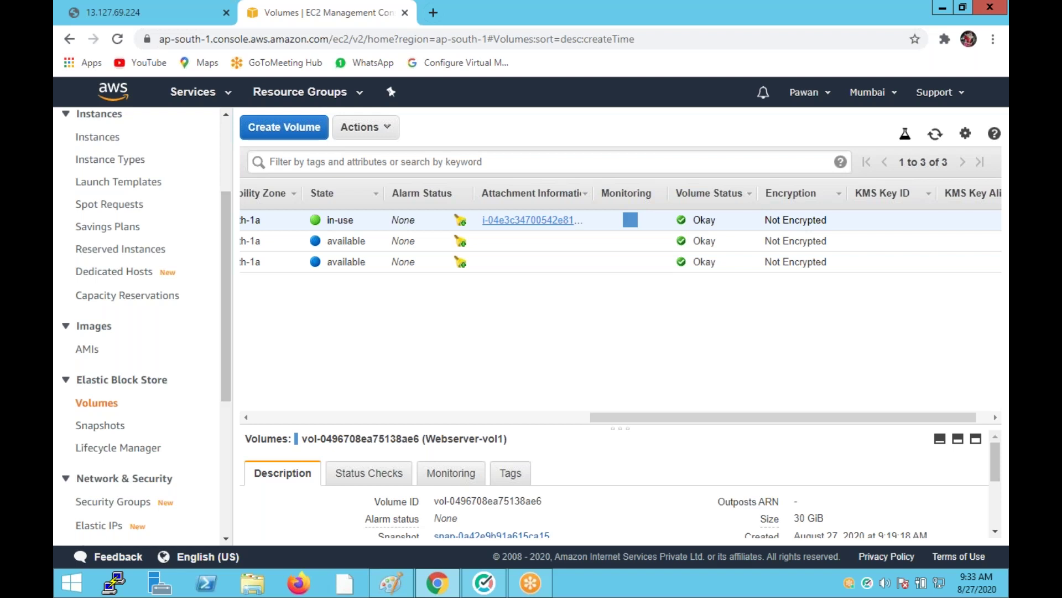
pyautogui.click(528, 220)
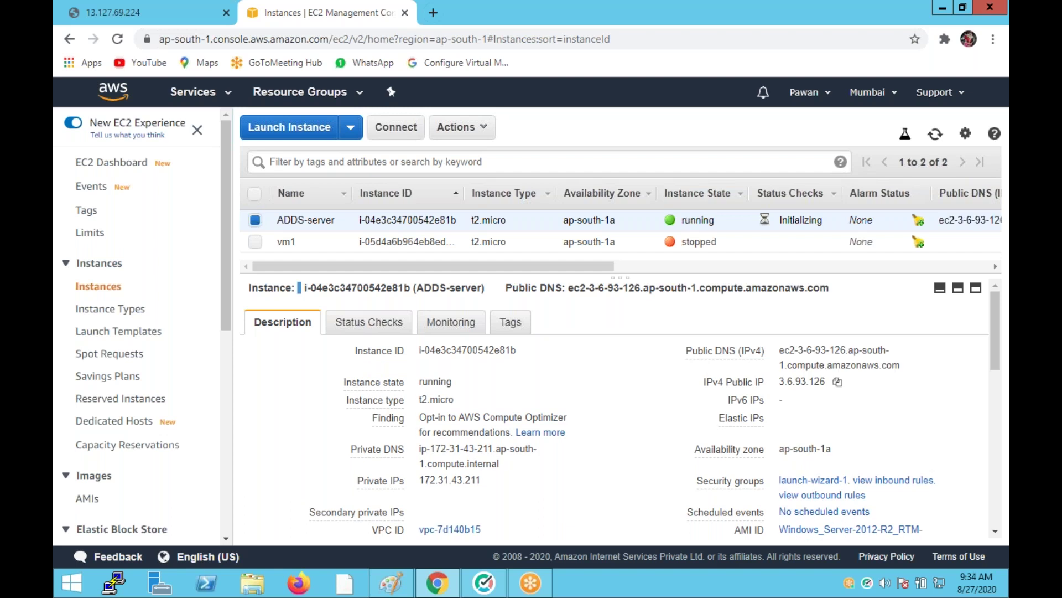
# Step: Copy the ADDS-server instance's IPv4 public IP and close the old 13.127.69.224 page
pyautogui.click(837, 382)
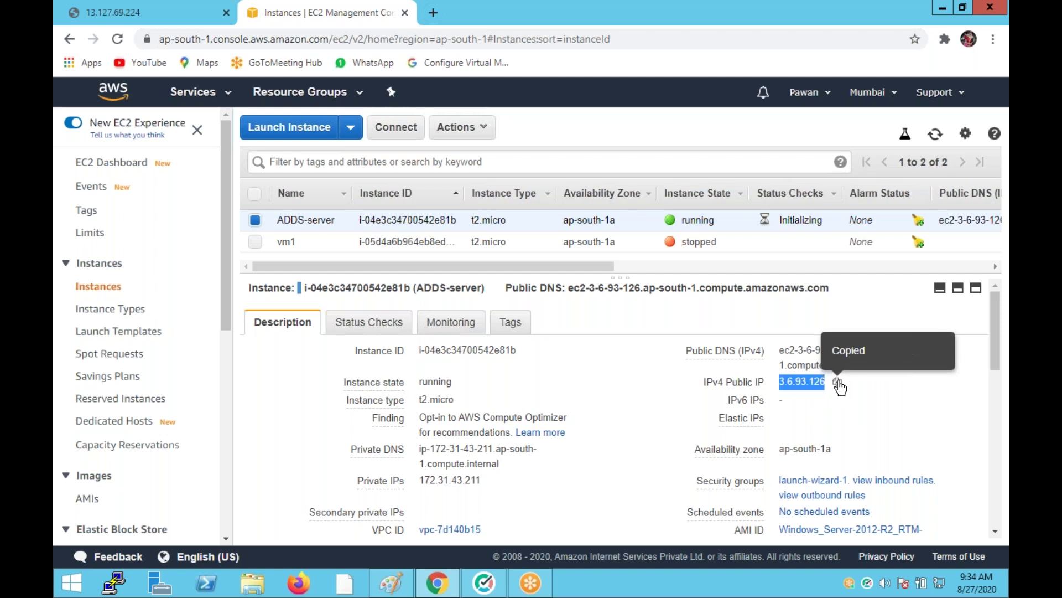
pyautogui.click(227, 14)
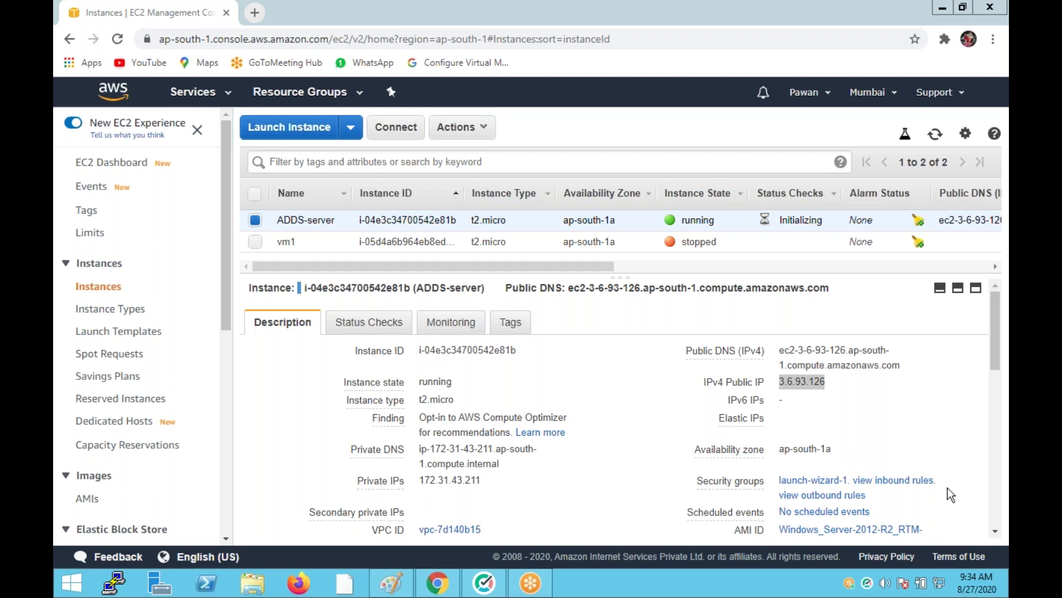
pyautogui.click(882, 414)
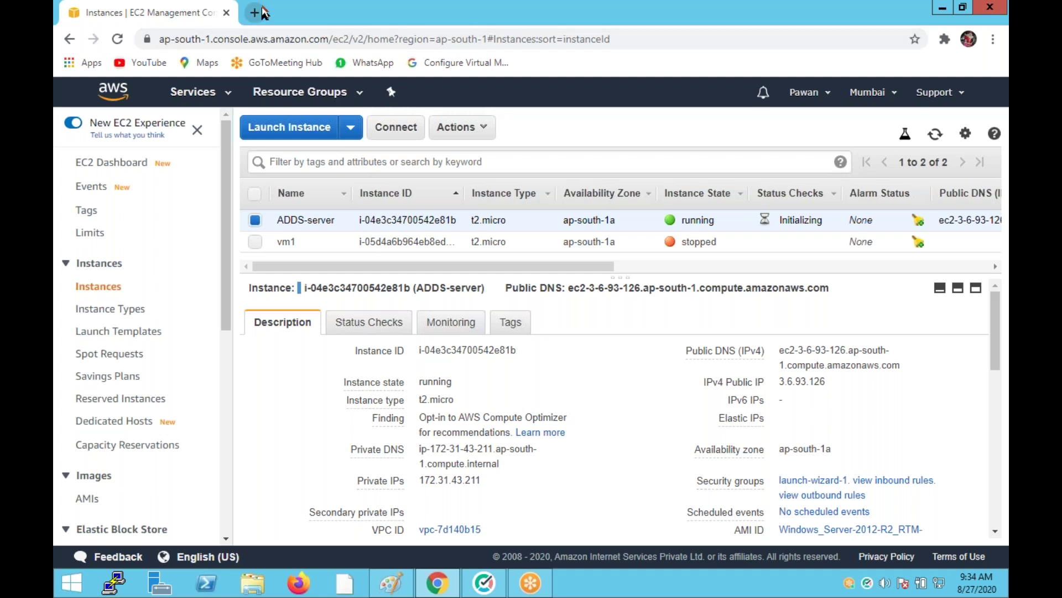
# Step: Load the copied address 3.6.93.126 in a new browser tab, view the served web page and return to the instance list
pyautogui.click(255, 12)
pyautogui.hotkey('ctrl', 'v')
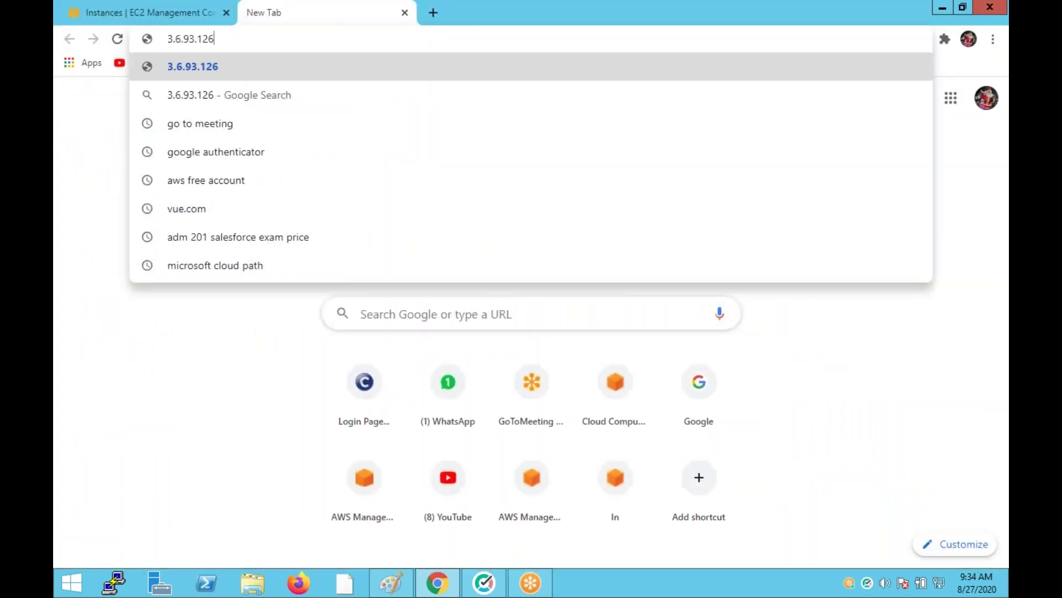
pyautogui.press('Return')
pyautogui.click(216, 13)
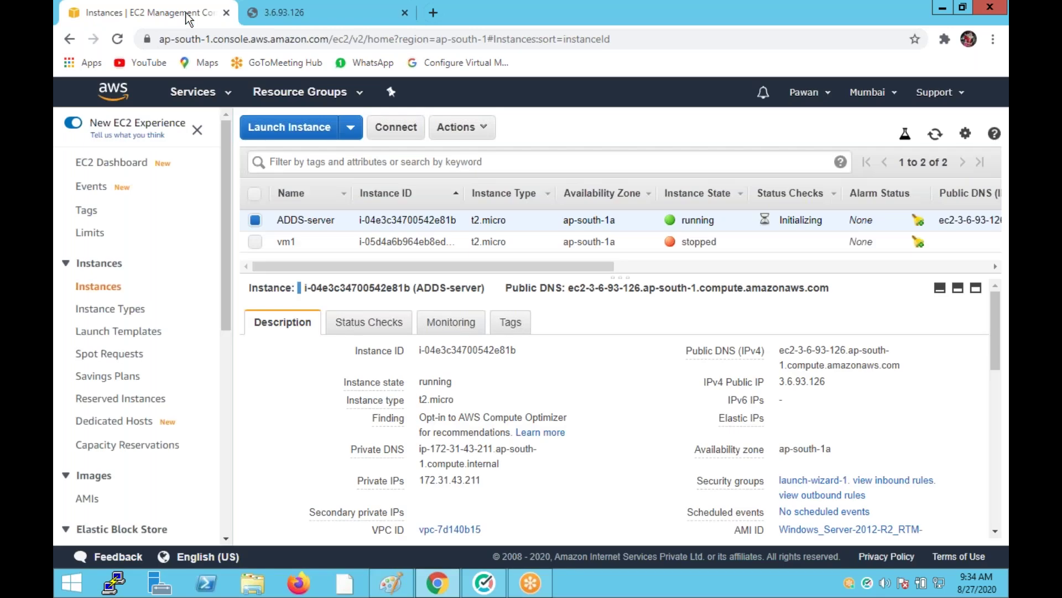
pyautogui.click(303, 11)
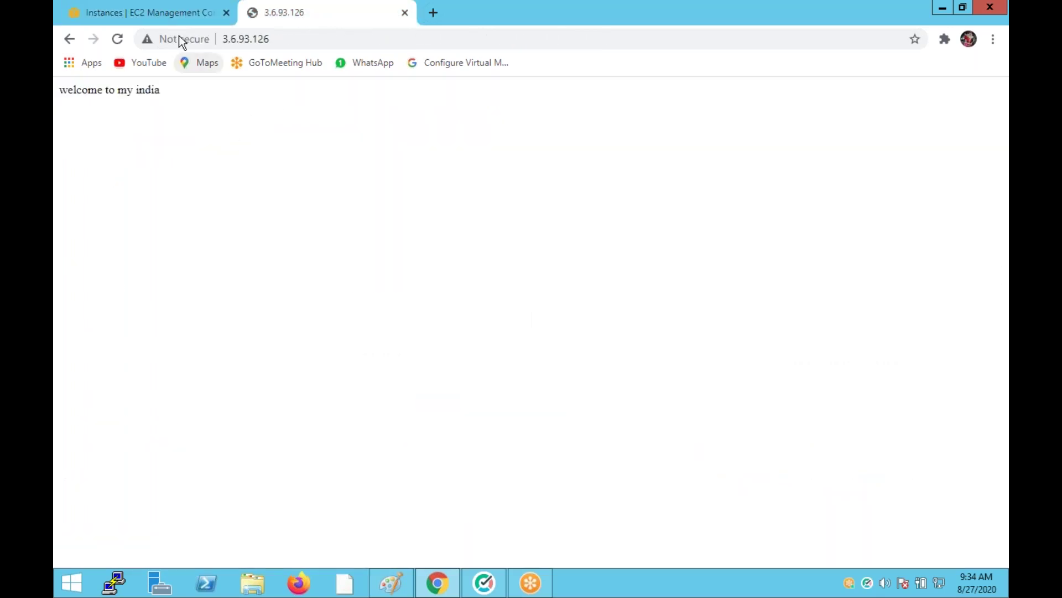
pyautogui.click(115, 18)
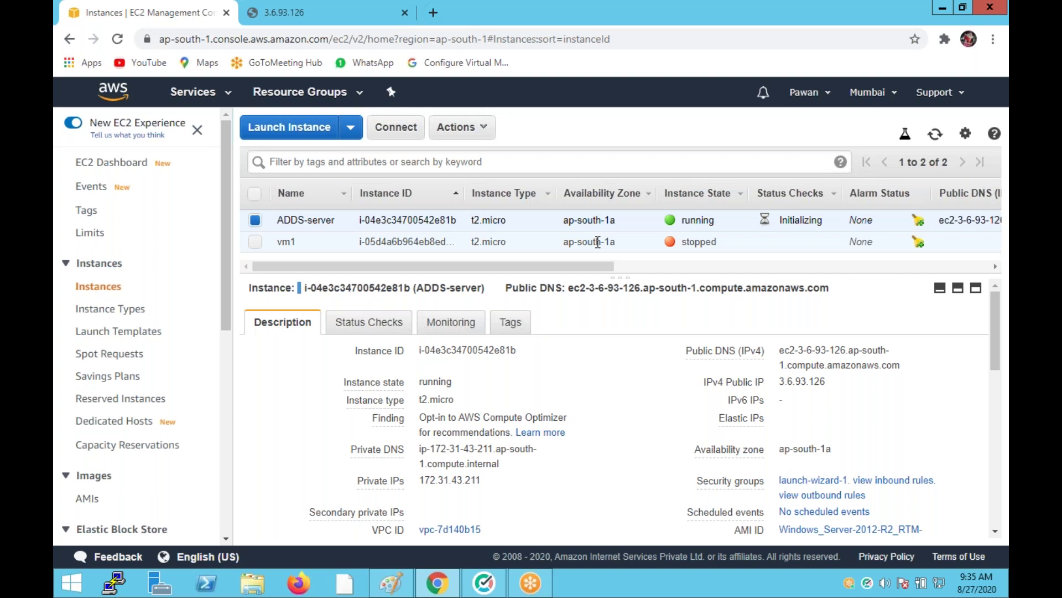
# Step: Select only the stopped vm1 instance and terminate it, confirming the termination
pyautogui.click(252, 241)
pyautogui.click(255, 243)
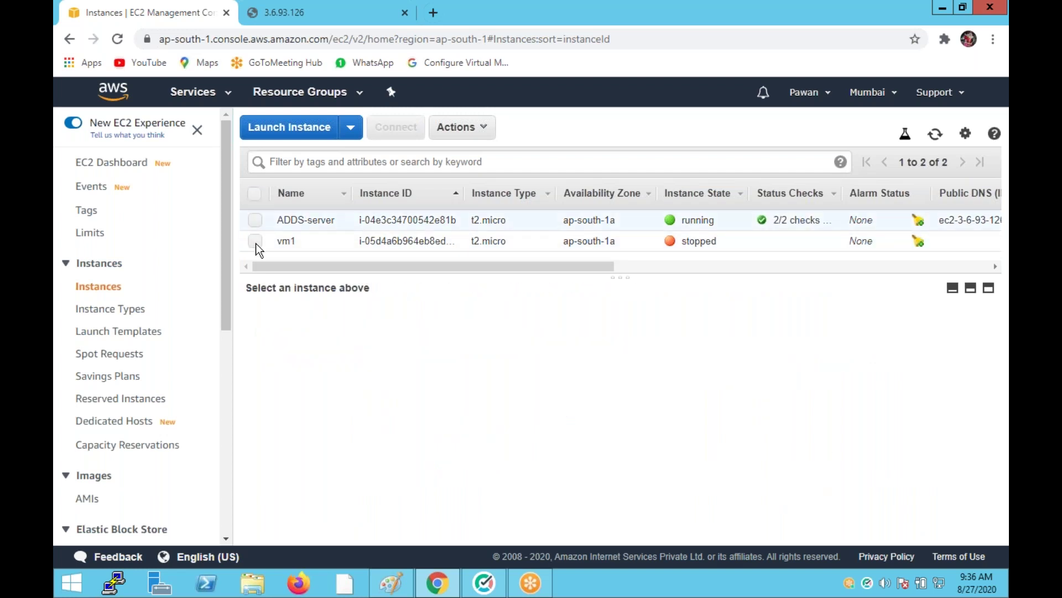
pyautogui.click(254, 244)
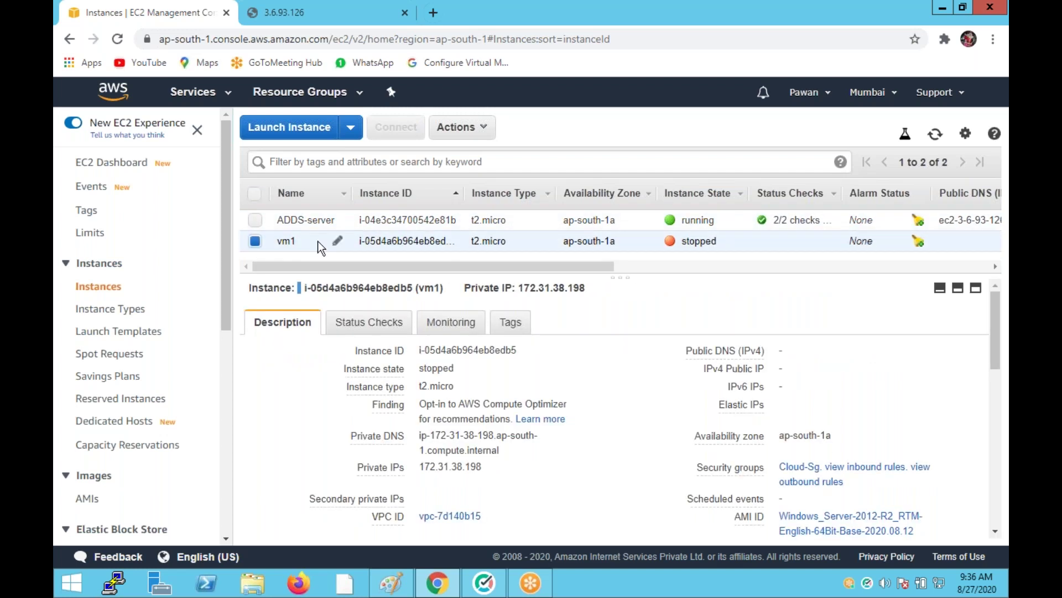
pyautogui.click(470, 128)
pyautogui.moveTo(505, 228)
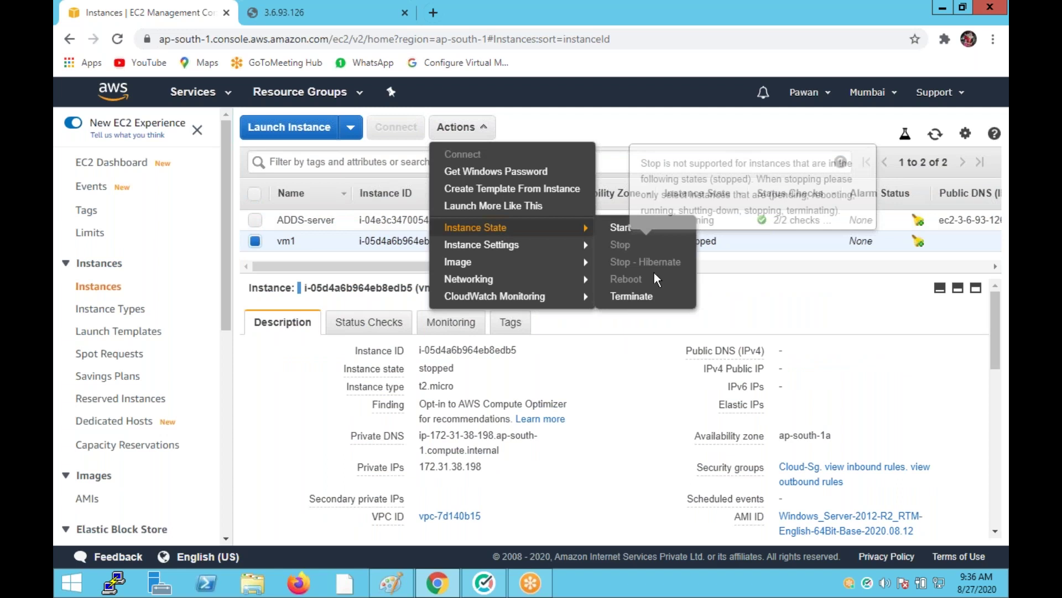
pyautogui.click(631, 296)
pyautogui.click(830, 422)
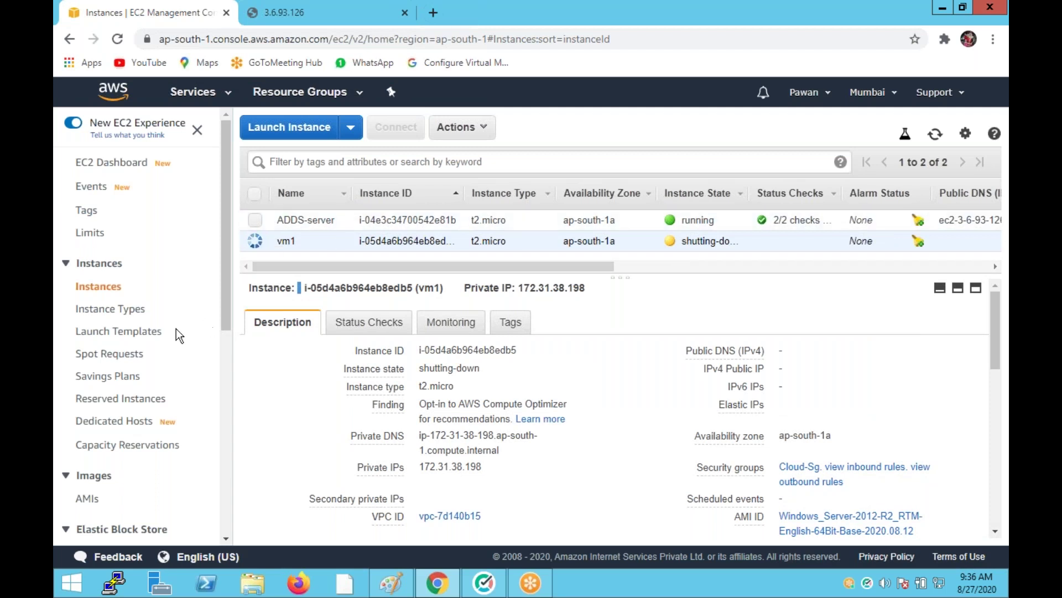
# Step: Check the attachments in the Elastic Block Store volume list and delete the detached vm1 volume
pyautogui.scroll(-3, 108, 492)
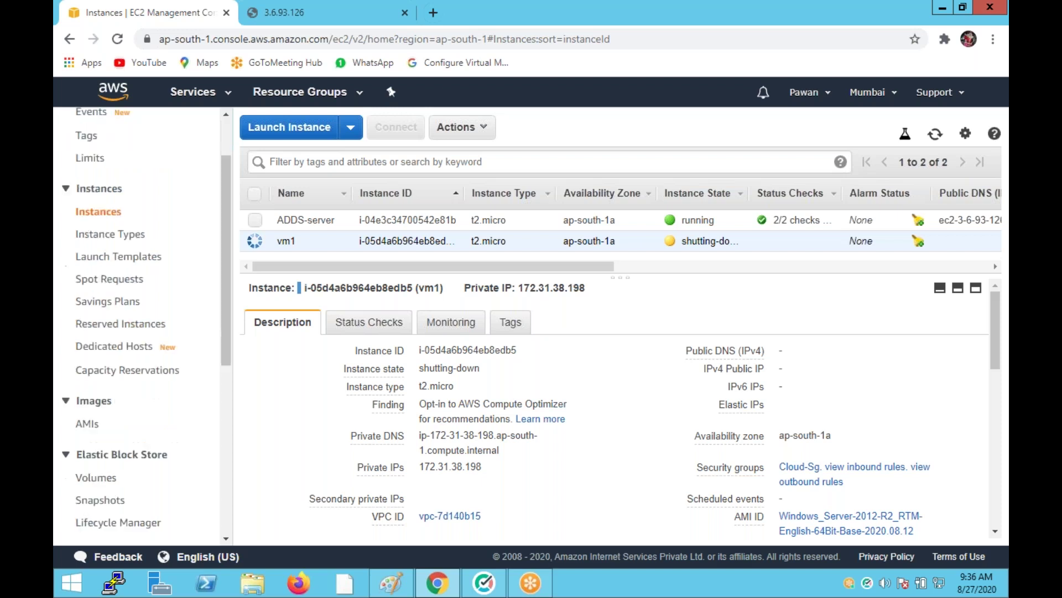
pyautogui.click(103, 403)
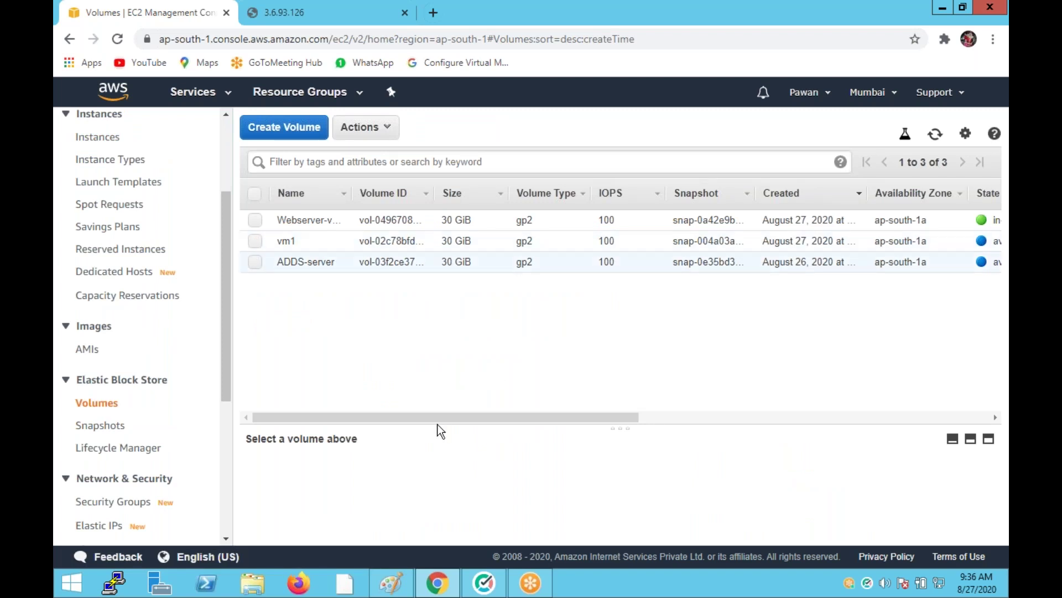
pyautogui.hscroll(5, 636, 426)
pyautogui.hscroll(-5, 367, 429)
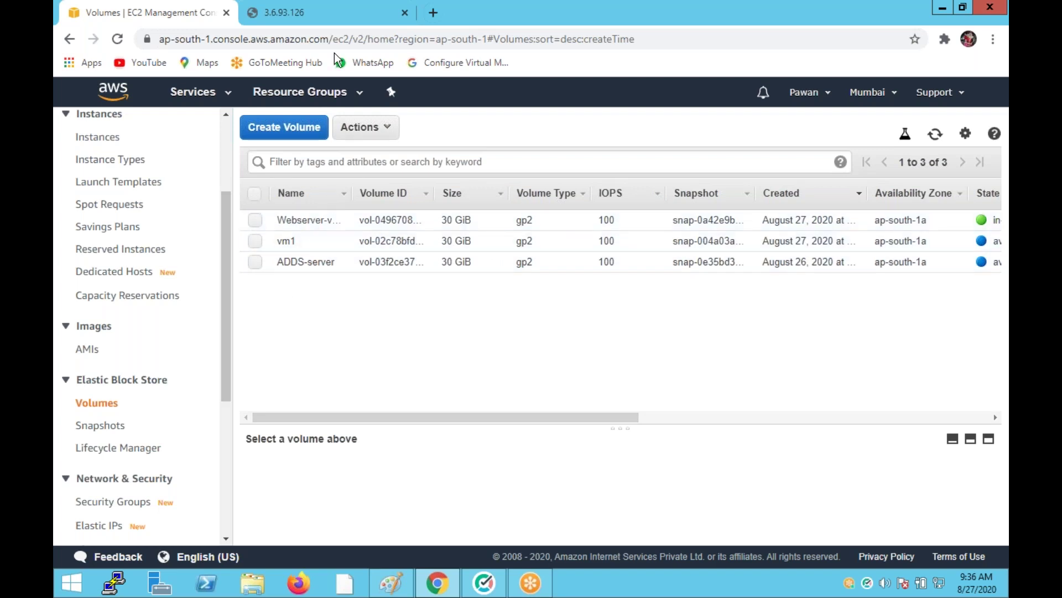
pyautogui.click(254, 242)
pyautogui.click(381, 127)
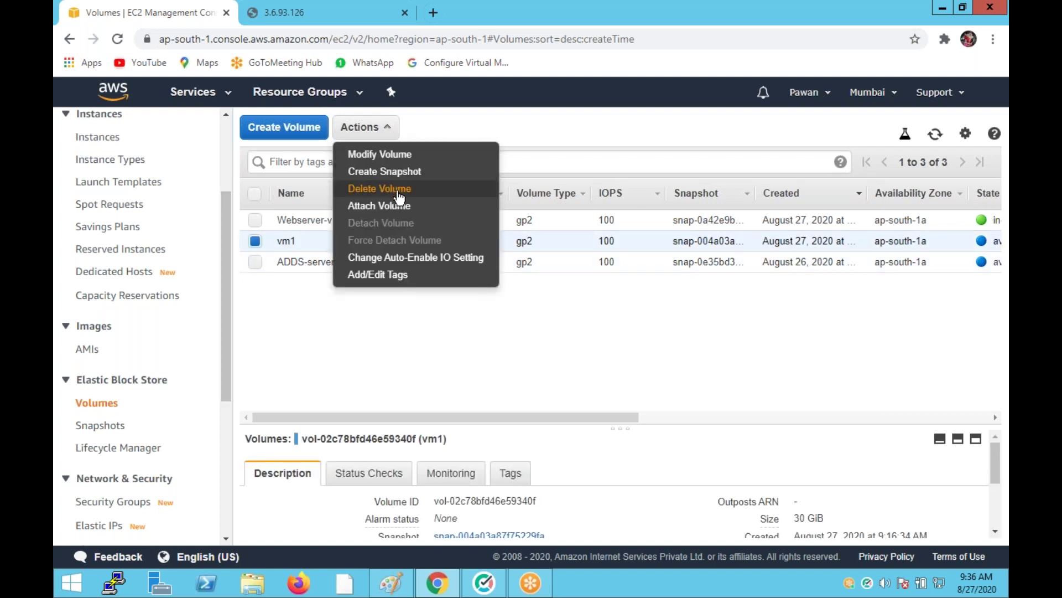
pyautogui.click(380, 189)
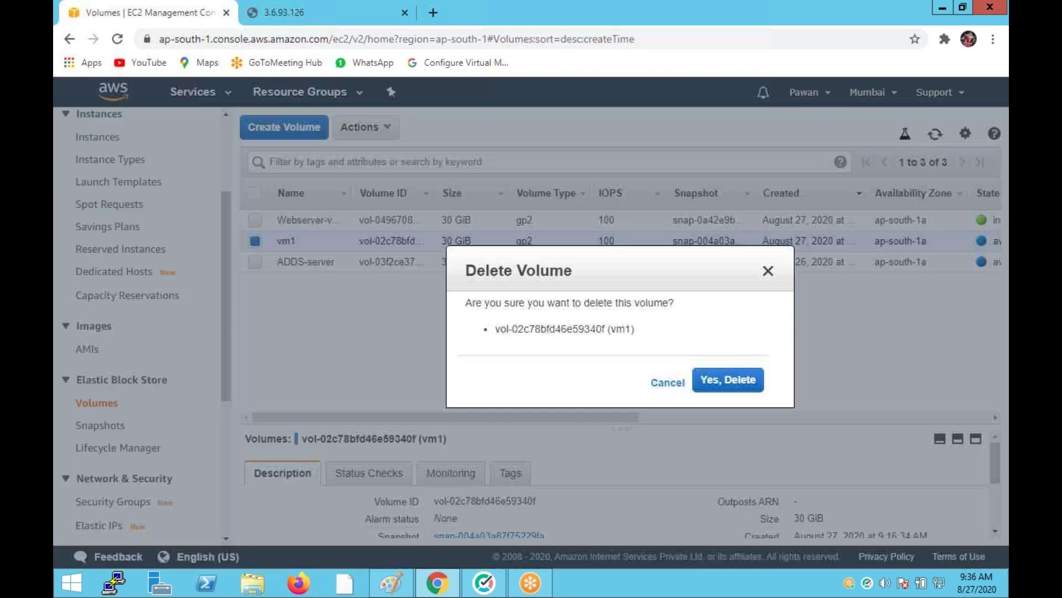
pyautogui.press('Return')
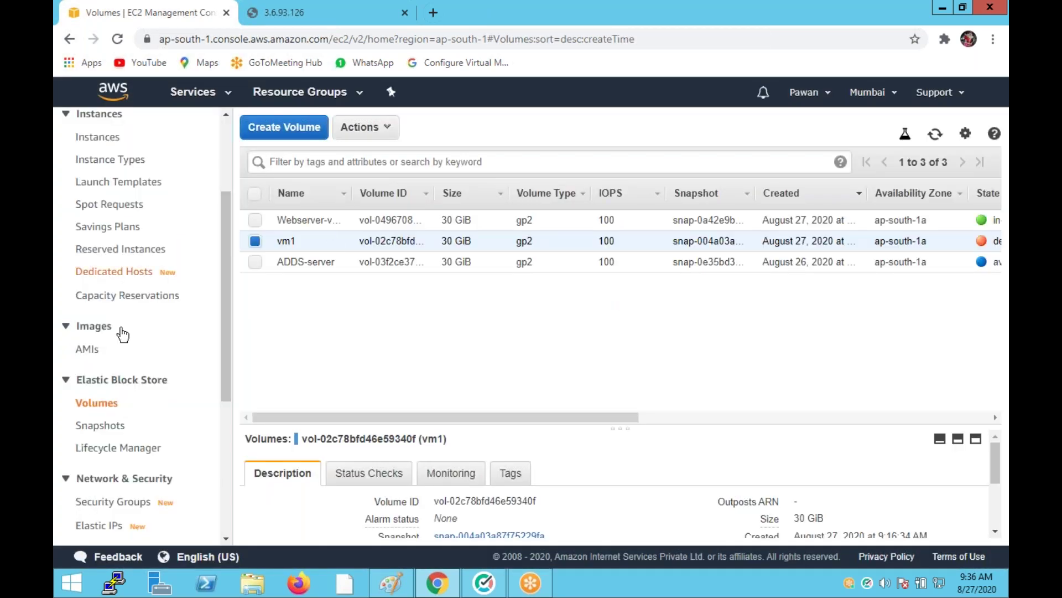
# Step: Return to the instance list, stop the running ADDS-server instance and confirm the stop request
pyautogui.scroll(3, 99, 380)
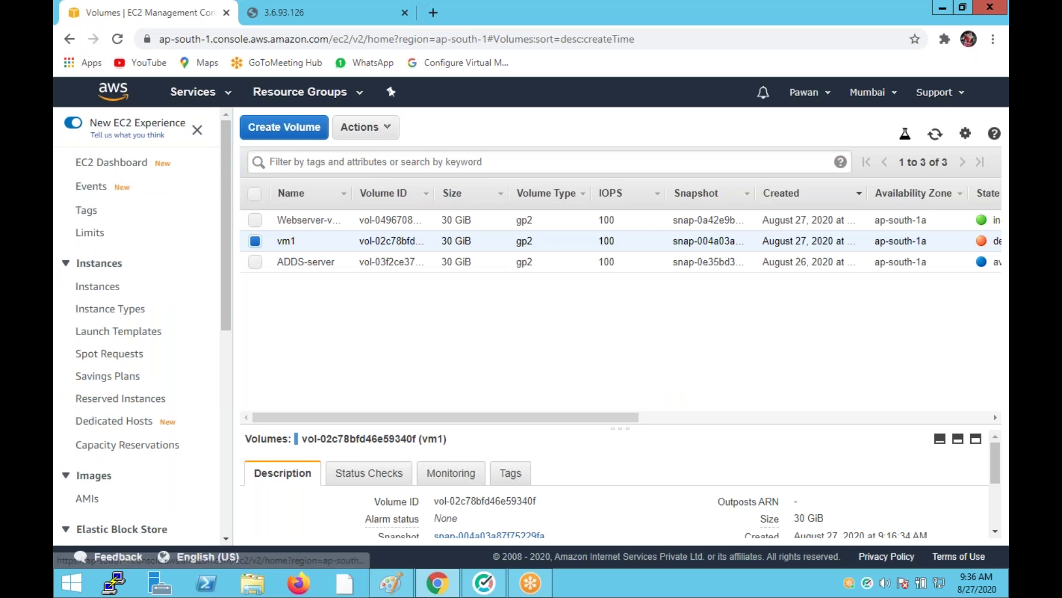
pyautogui.click(93, 287)
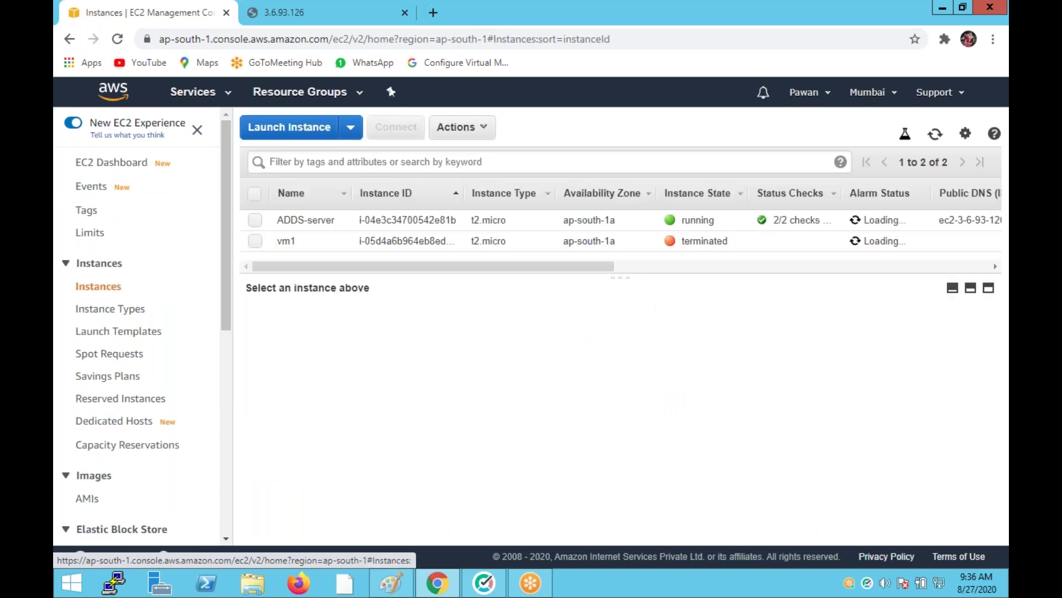
pyautogui.click(256, 220)
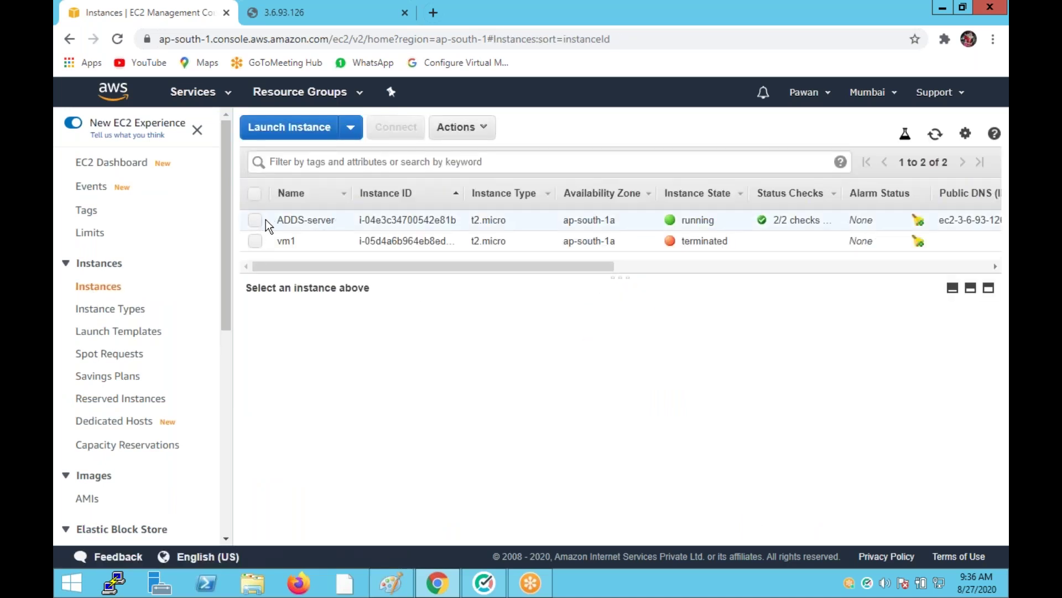
pyautogui.click(479, 132)
pyautogui.moveTo(569, 228)
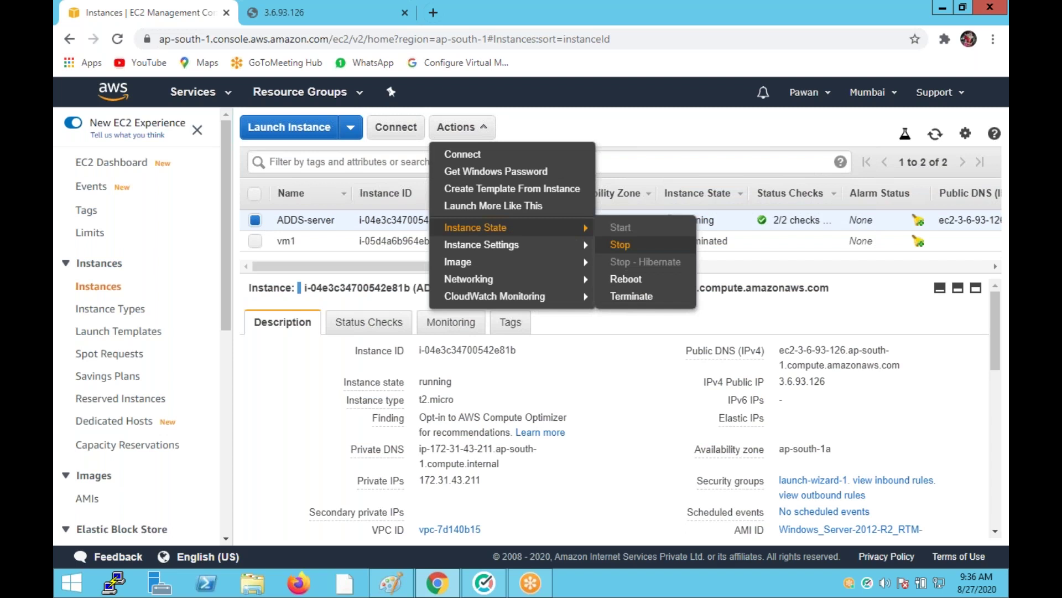
pyautogui.click(620, 244)
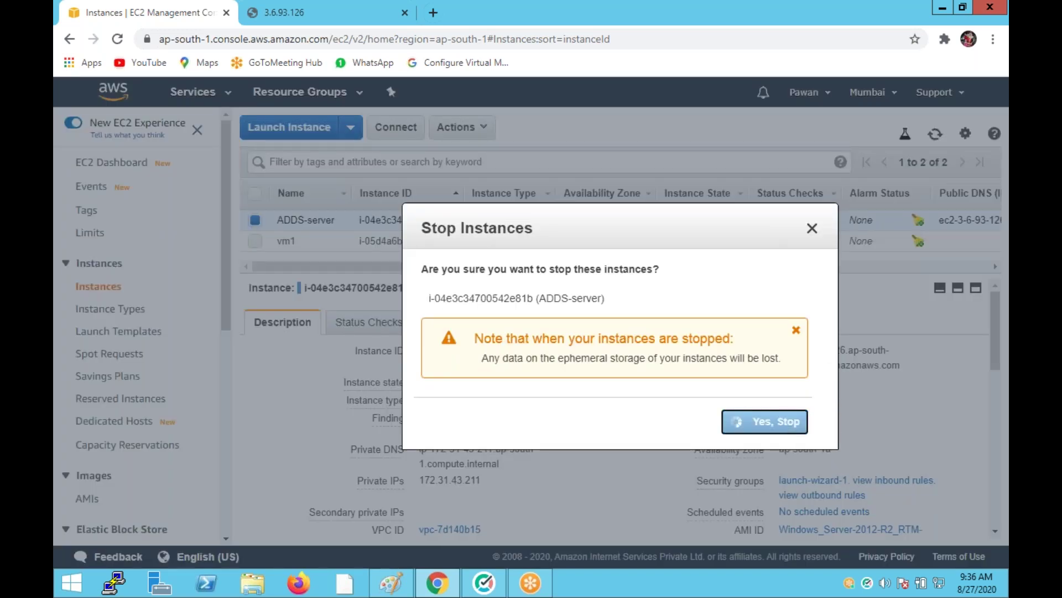
pyautogui.click(781, 425)
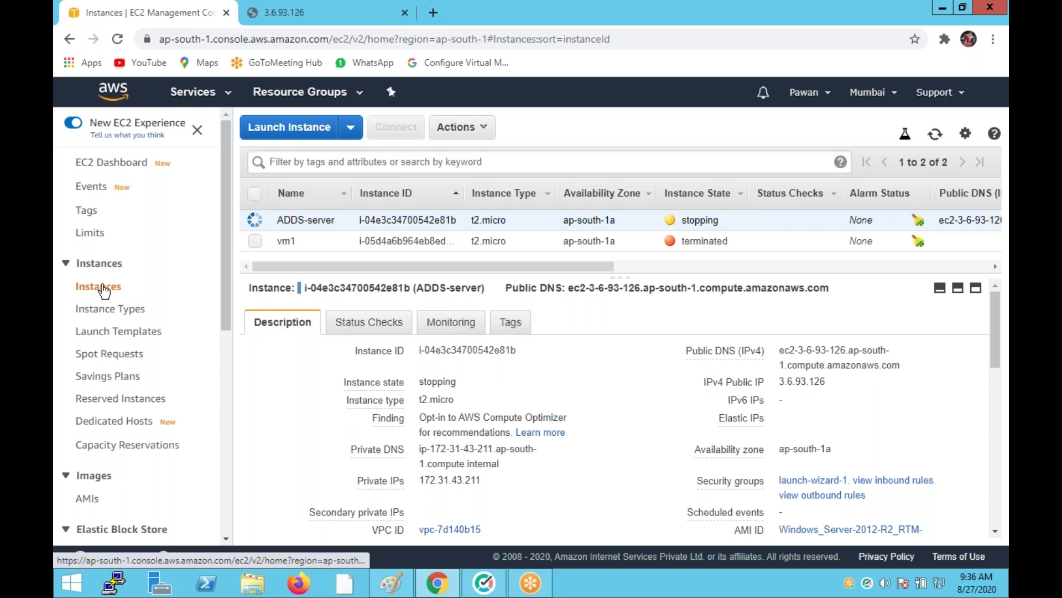
pyautogui.scroll(-3, 210, 515)
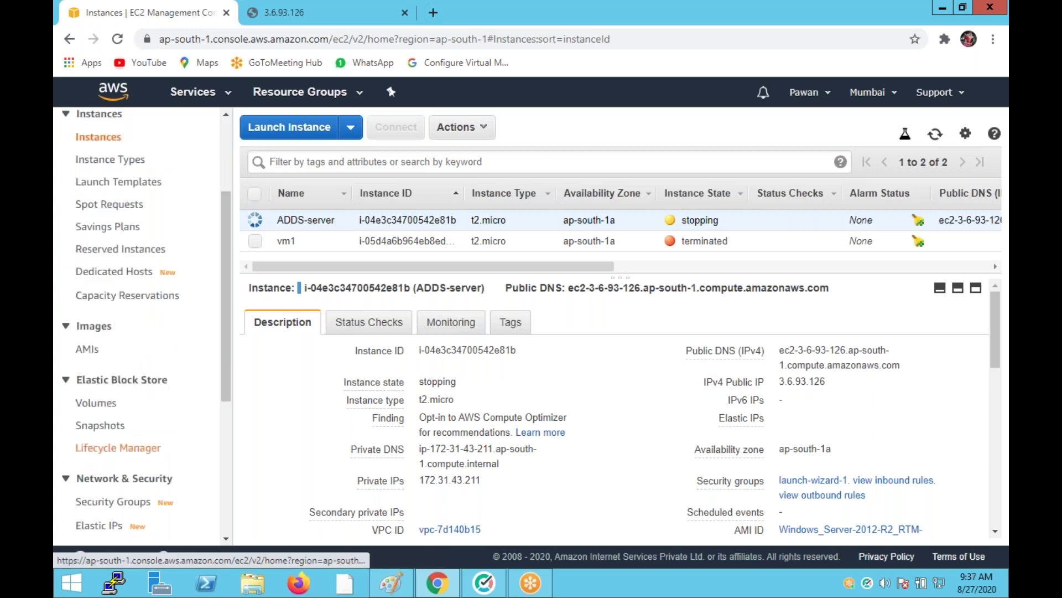
# Step: Open the Elastic Block Store volume list and detach Webserver-vol1 from the ADDS-server instance, confirming again after the first attempt
pyautogui.click(91, 383)
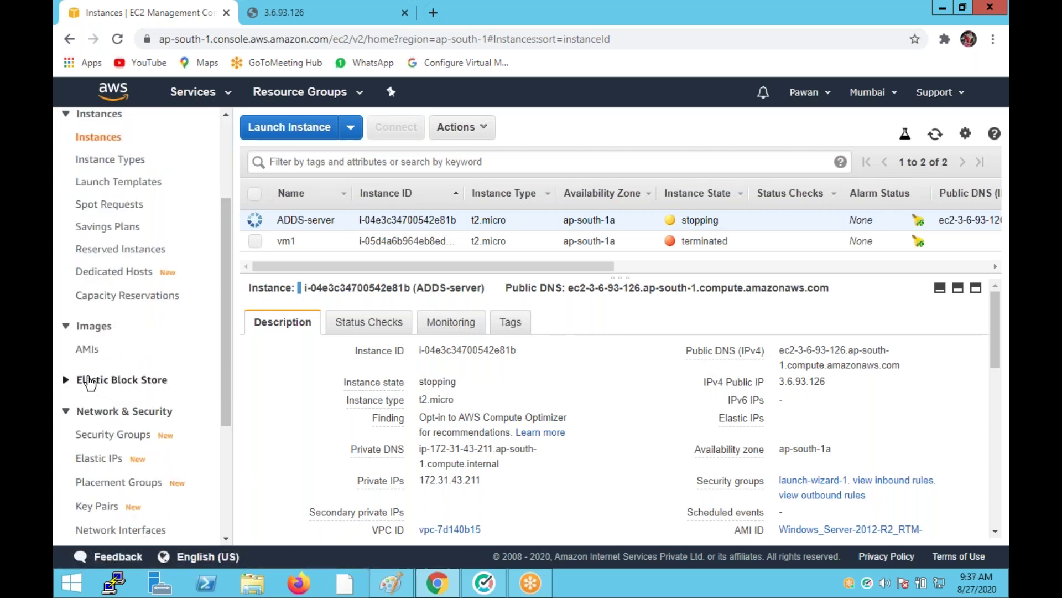
pyautogui.click(67, 382)
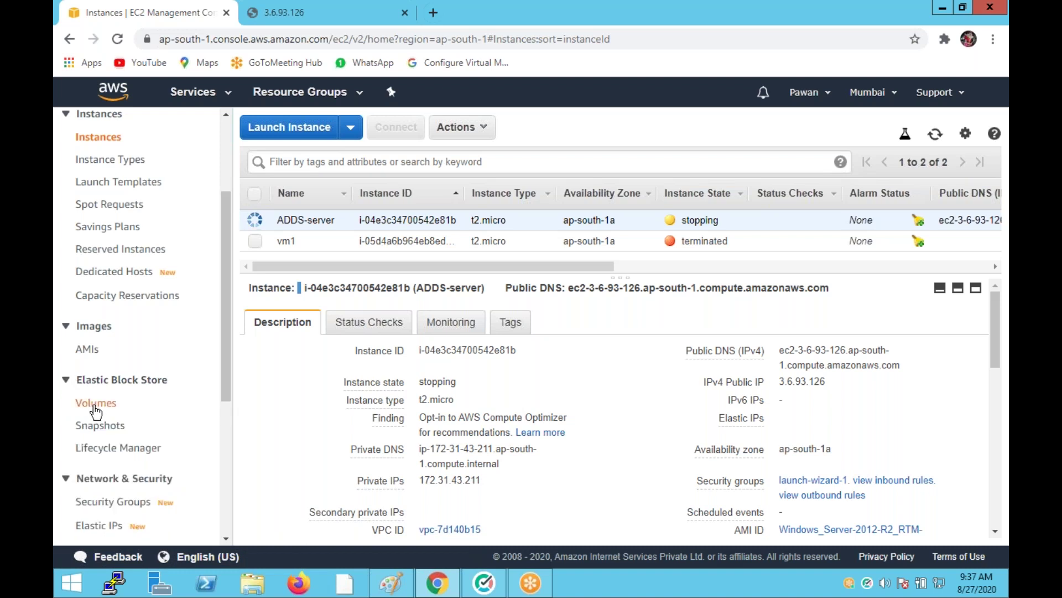
pyautogui.click(95, 404)
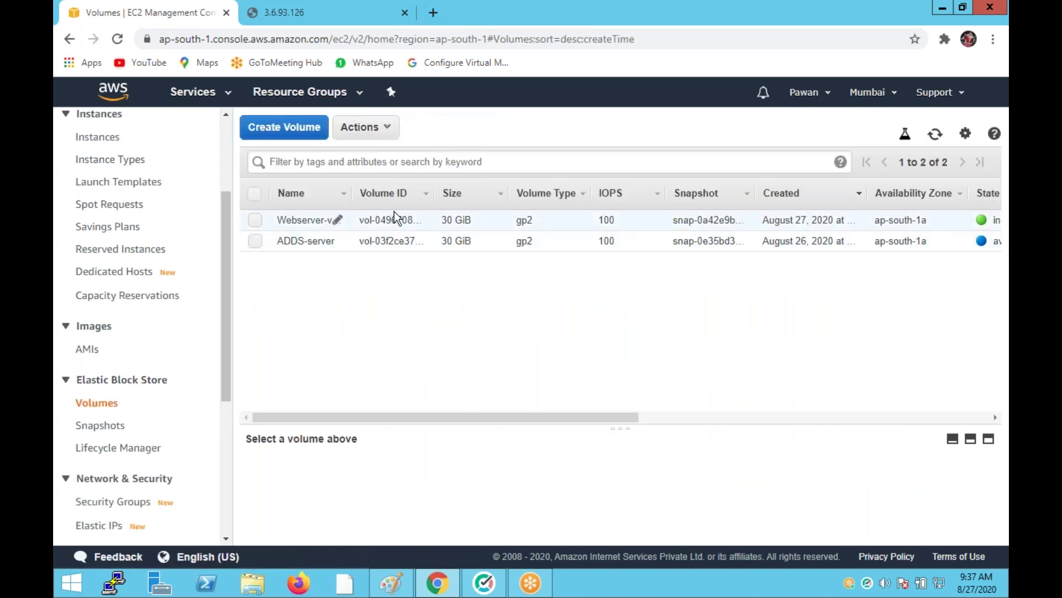
pyautogui.click(251, 220)
pyautogui.click(389, 125)
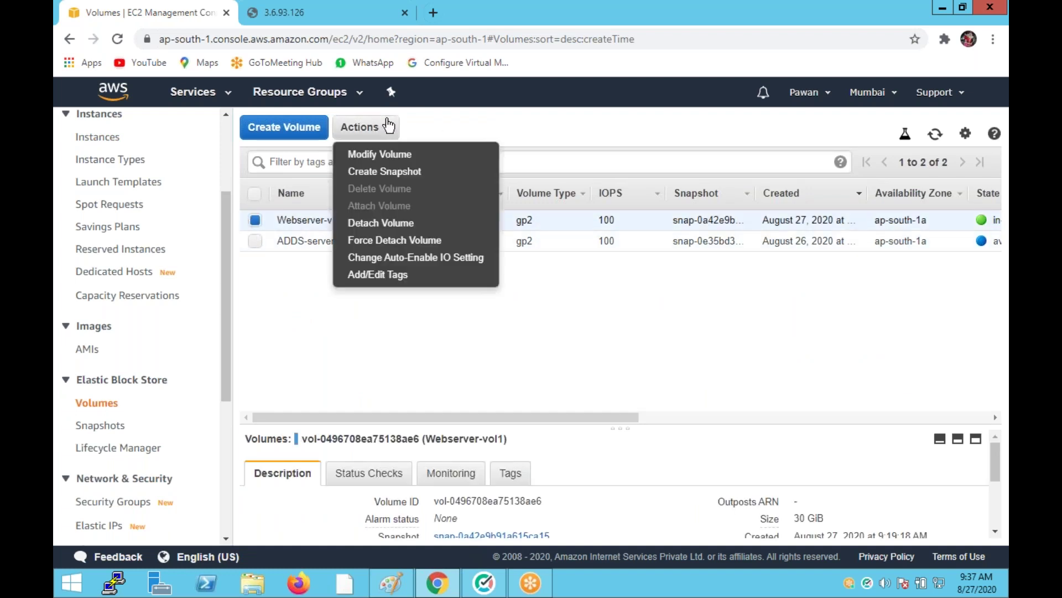
pyautogui.click(382, 223)
pyautogui.click(723, 381)
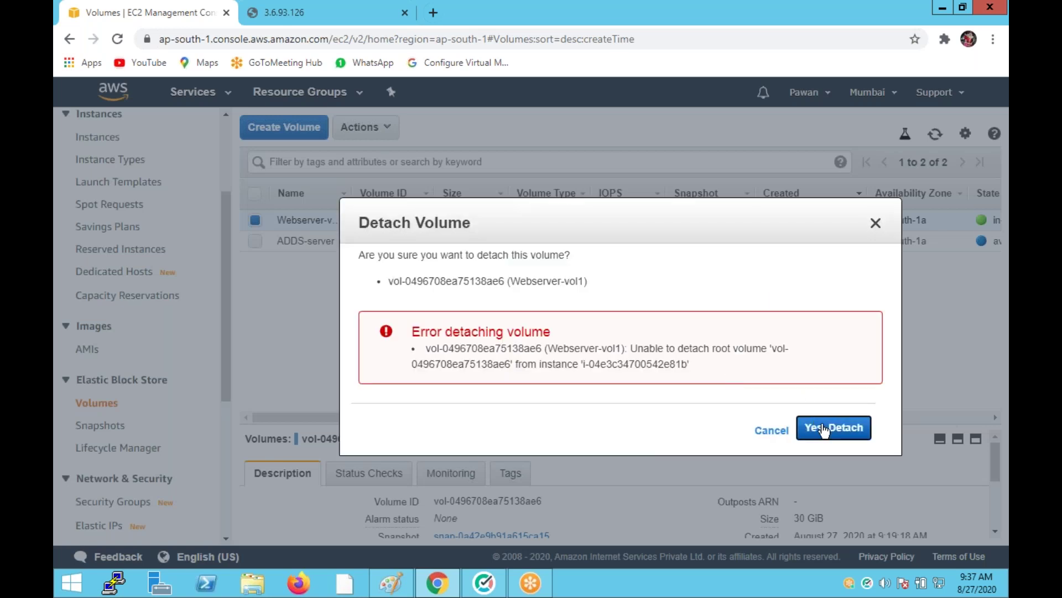
pyautogui.click(834, 429)
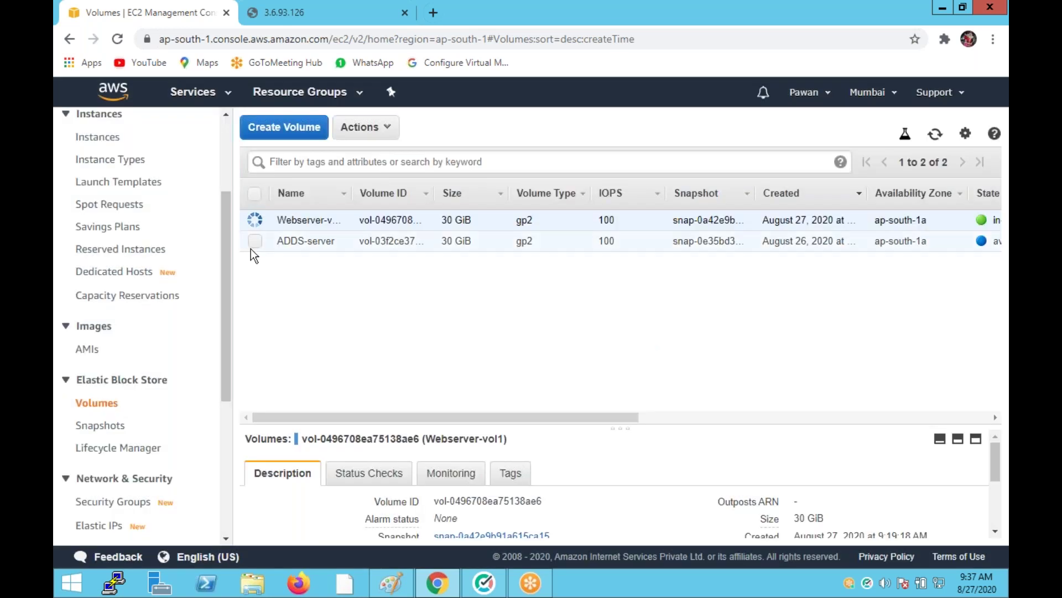
pyautogui.click(255, 241)
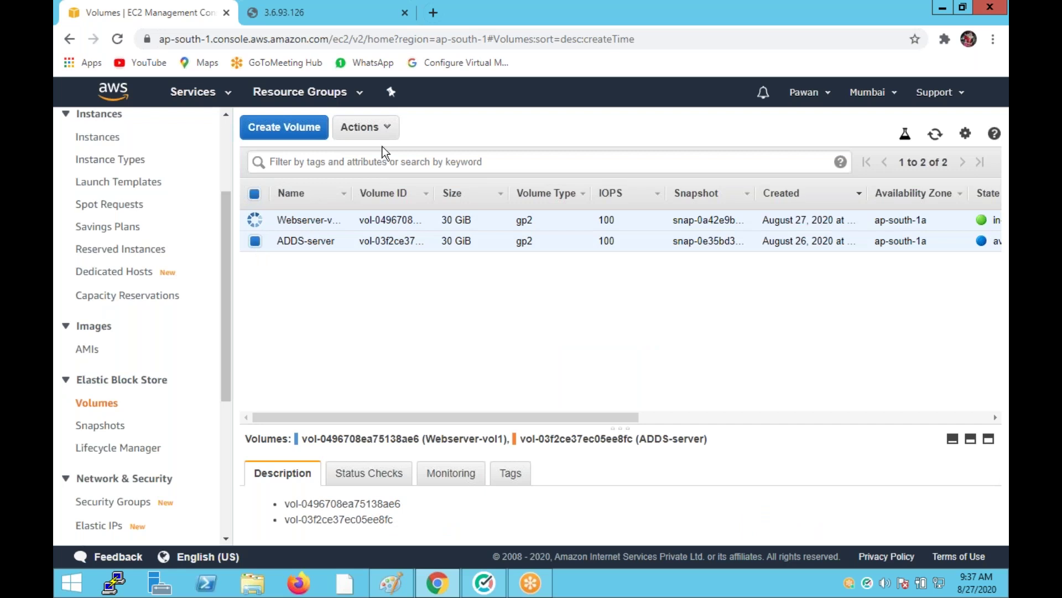
pyautogui.click(382, 126)
pyautogui.click(543, 323)
pyautogui.click(254, 193)
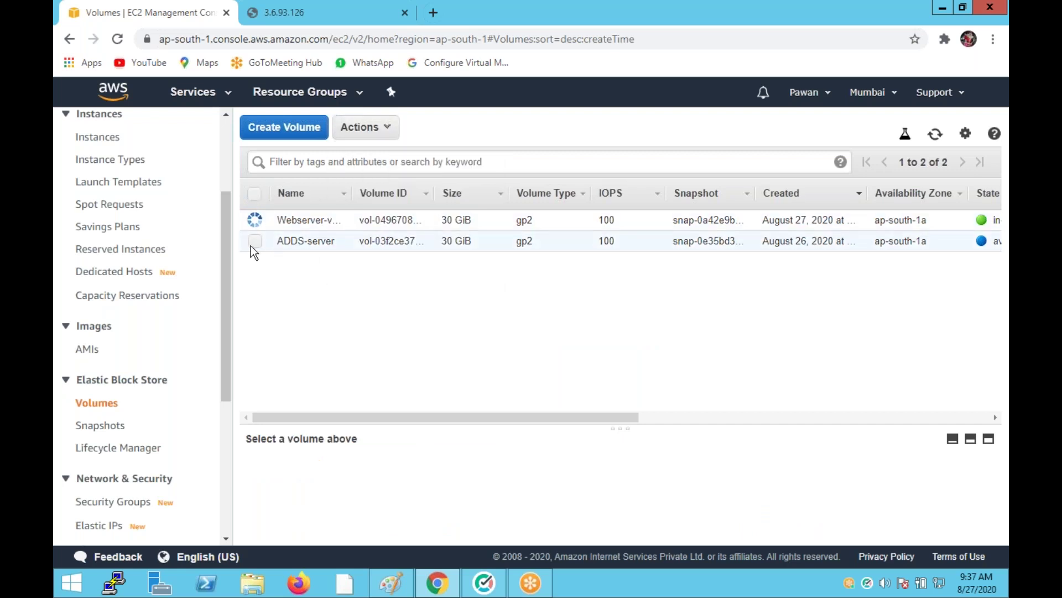
# Step: Start attaching only the detached ADDS-server volume, choosing the stopped ADDS-server instance as its target
pyautogui.click(251, 246)
pyautogui.click(366, 127)
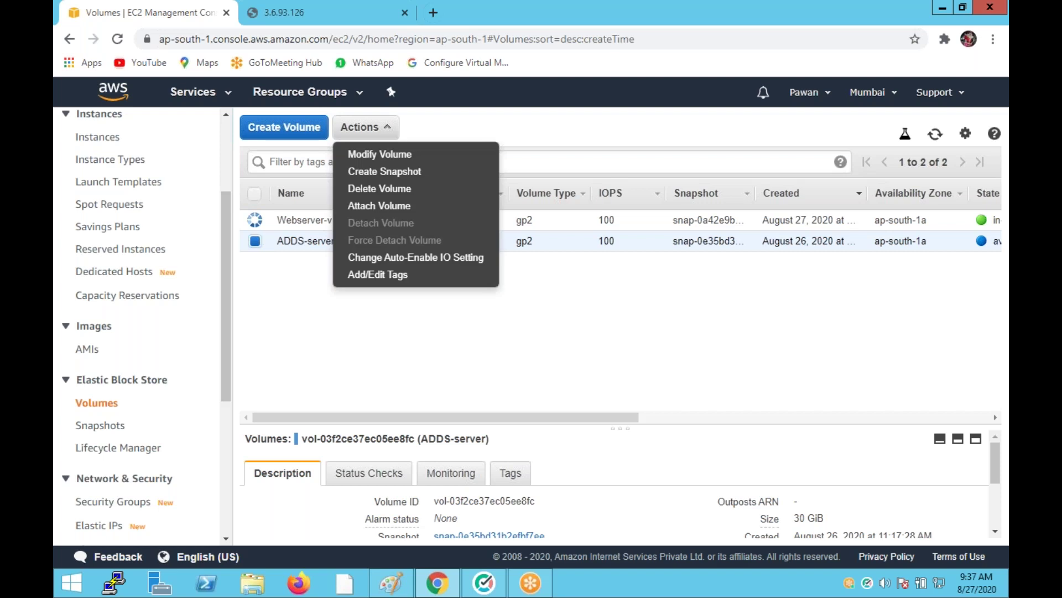
pyautogui.click(390, 206)
pyautogui.click(767, 321)
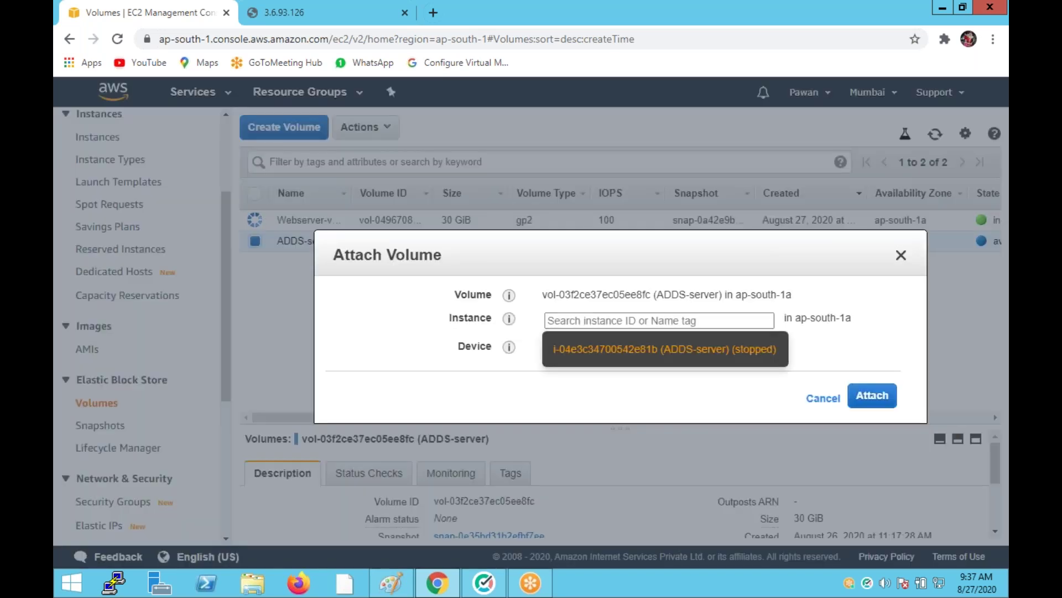
pyautogui.click(713, 348)
# Step: Set the device name to /dev/sda1 and attach the ADDS-server volume
pyautogui.doubleClick(697, 348)
pyautogui.write('sdf')
pyautogui.press('BackSpace')
pyautogui.press('BackSpace')
pyautogui.press('BackSpace')
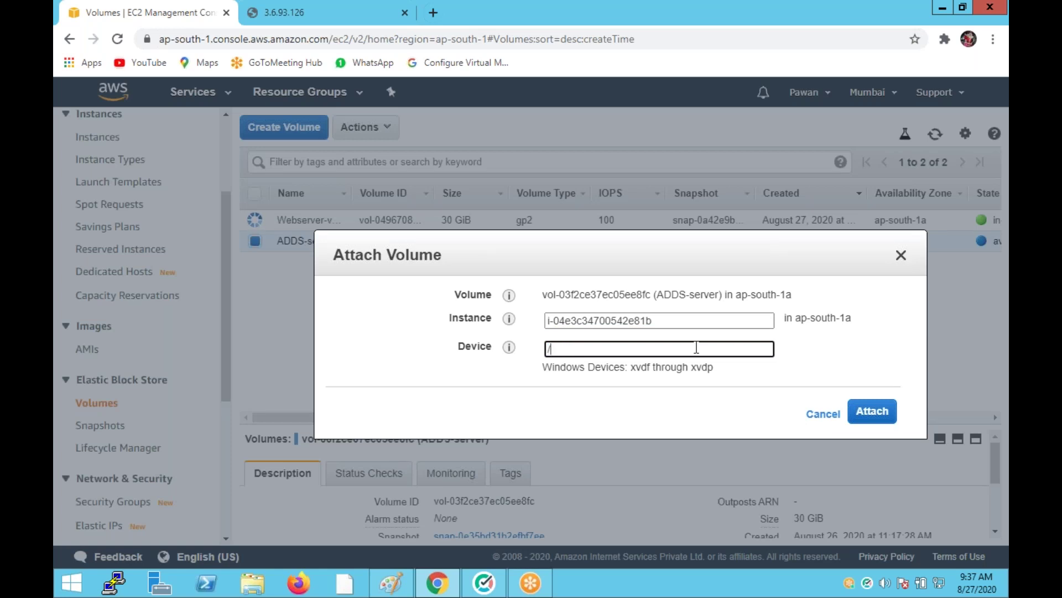
pyautogui.write('/dev/sda1')
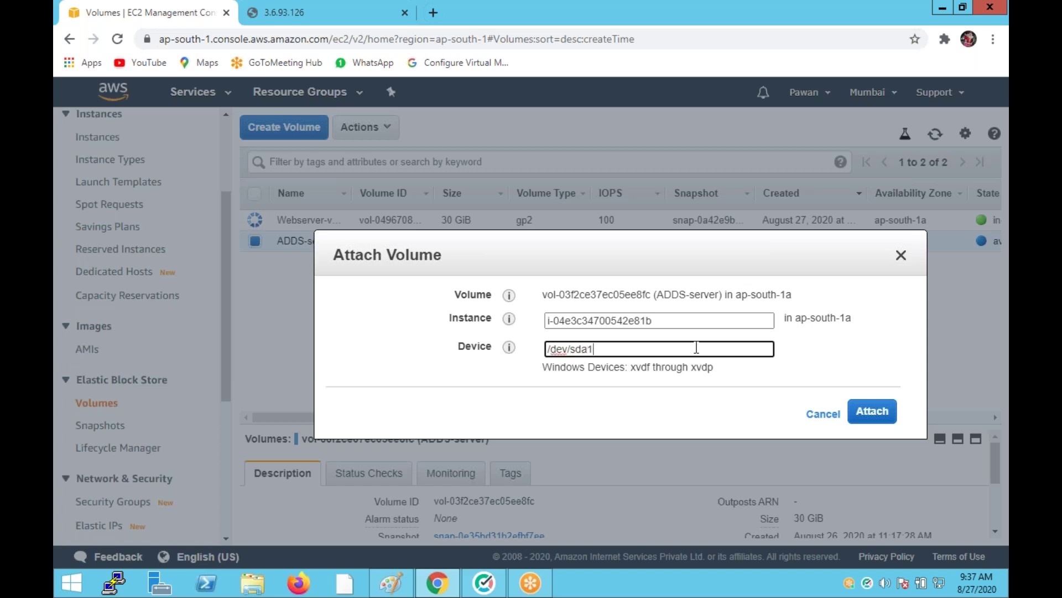
pyautogui.click(877, 412)
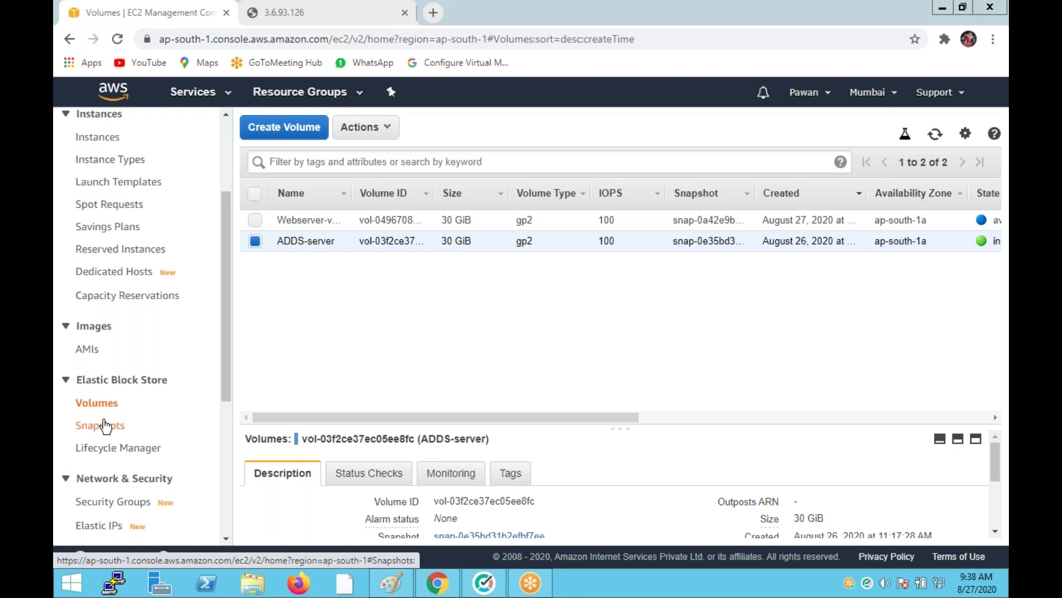
# Step: Select only the detached Webserver-vol1 volume and delete it, confirming the deletion
pyautogui.click(256, 220)
pyautogui.doubleClick(256, 239)
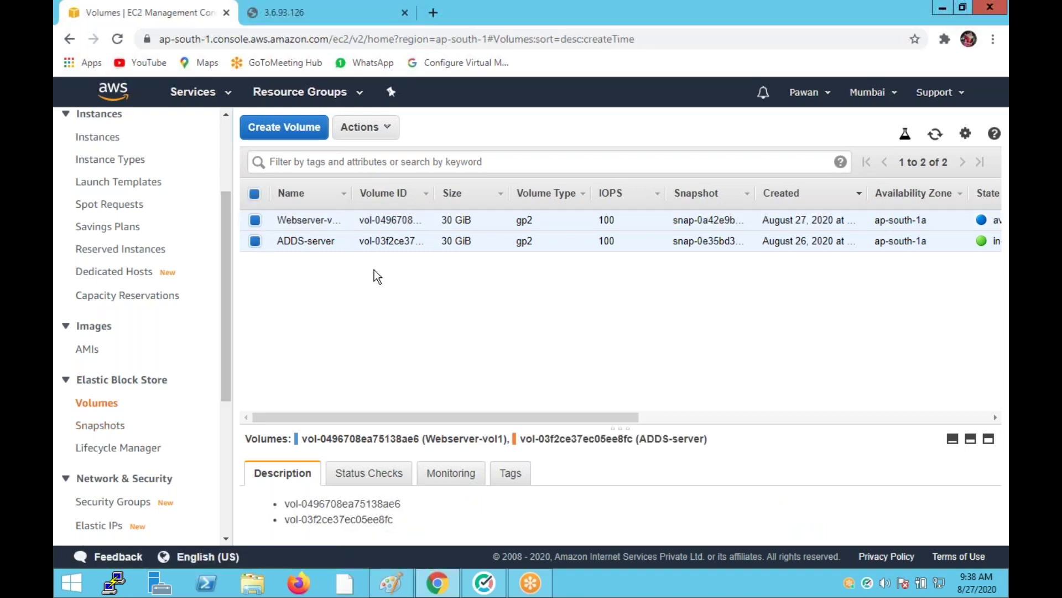
pyautogui.click(255, 194)
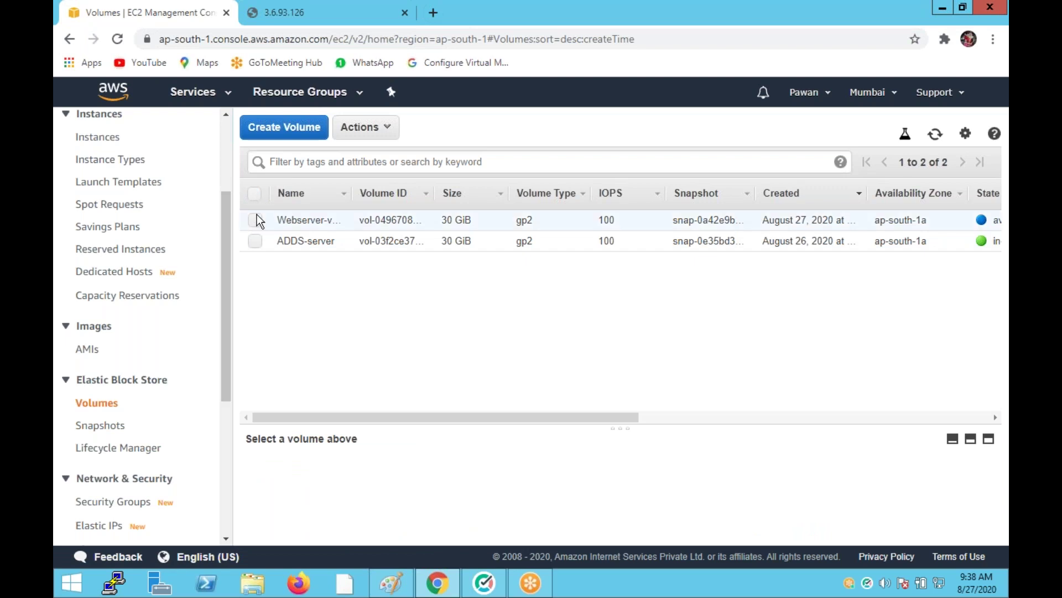
pyautogui.click(256, 219)
pyautogui.click(374, 127)
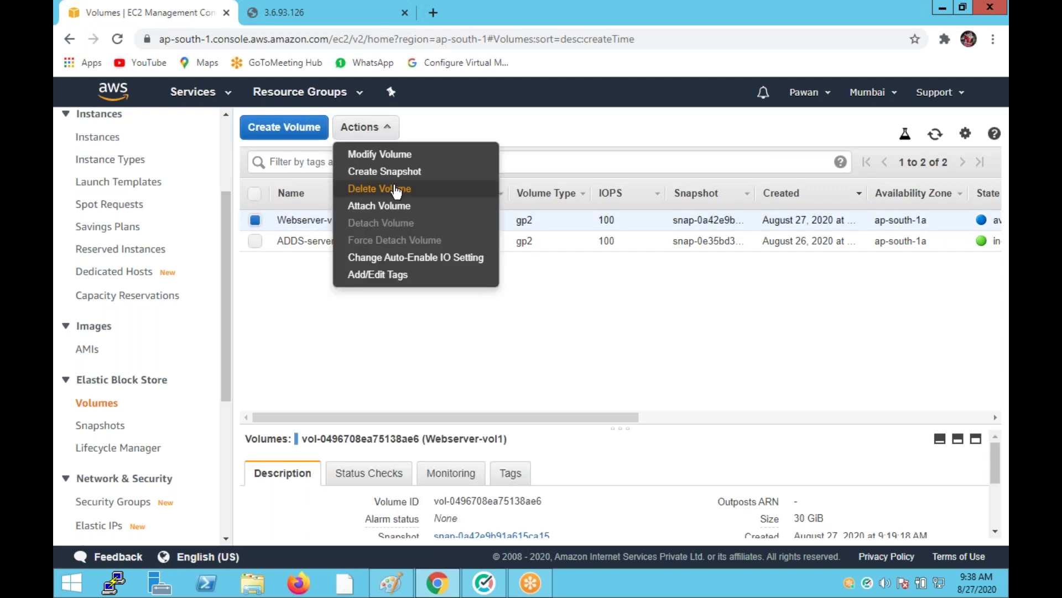
pyautogui.click(395, 191)
pyautogui.click(727, 381)
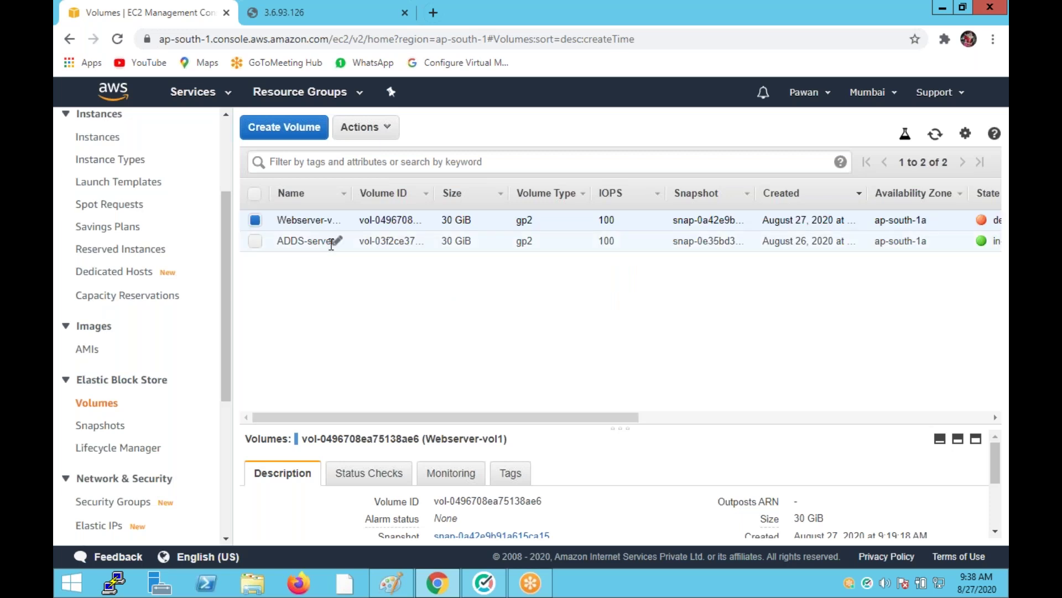
# Step: Open the Elastic Block Store snapshot list
pyautogui.click(93, 426)
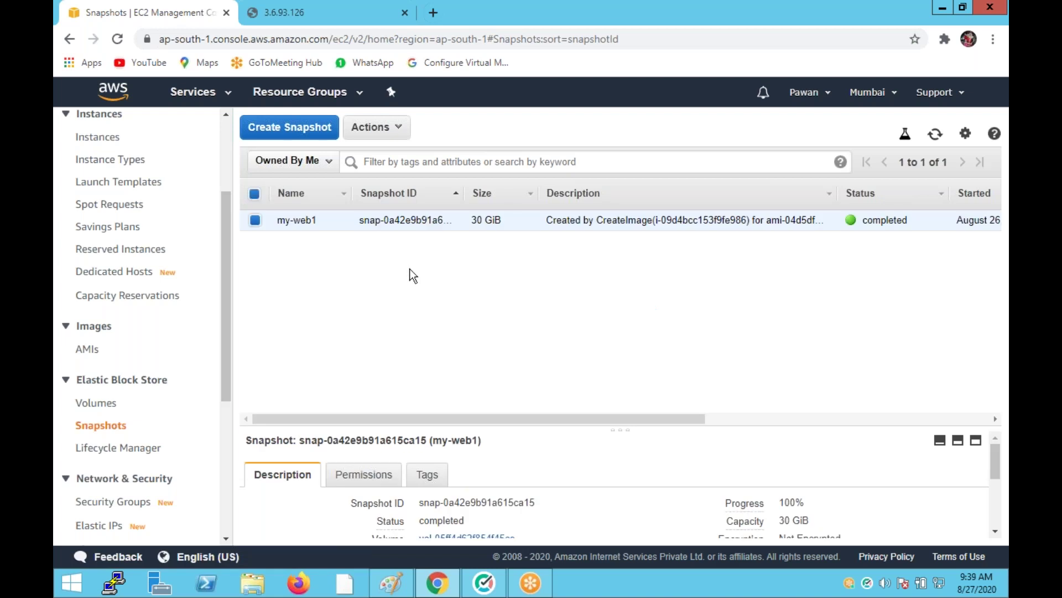